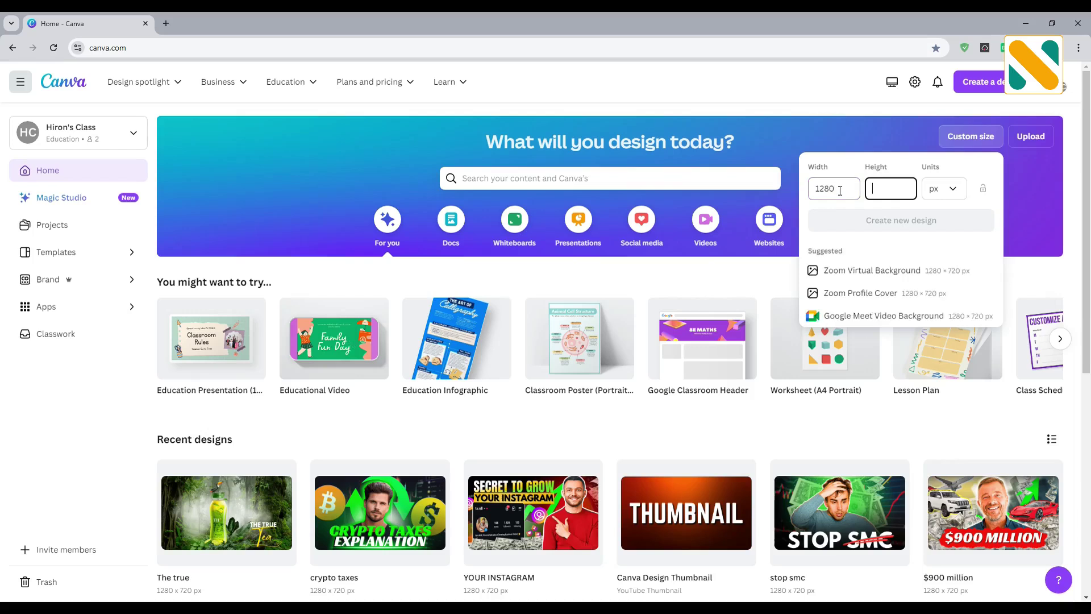
# - Create a custom 1280 × 720 px design and fill its page background with solid black
pyautogui.write('720')
pyautogui.press('Return')
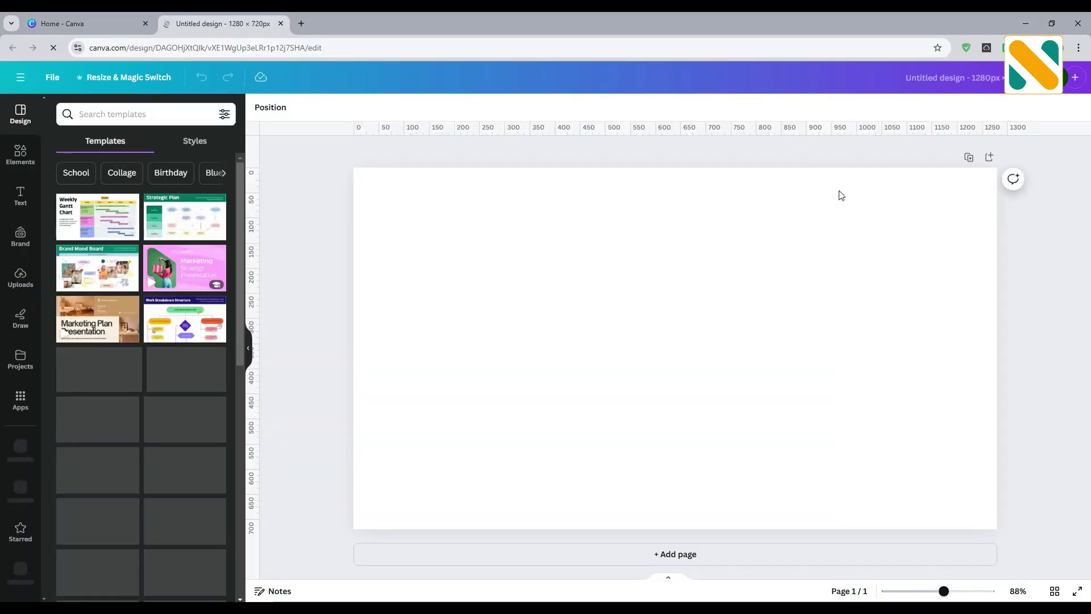
pyautogui.click(486, 207)
pyautogui.click(259, 108)
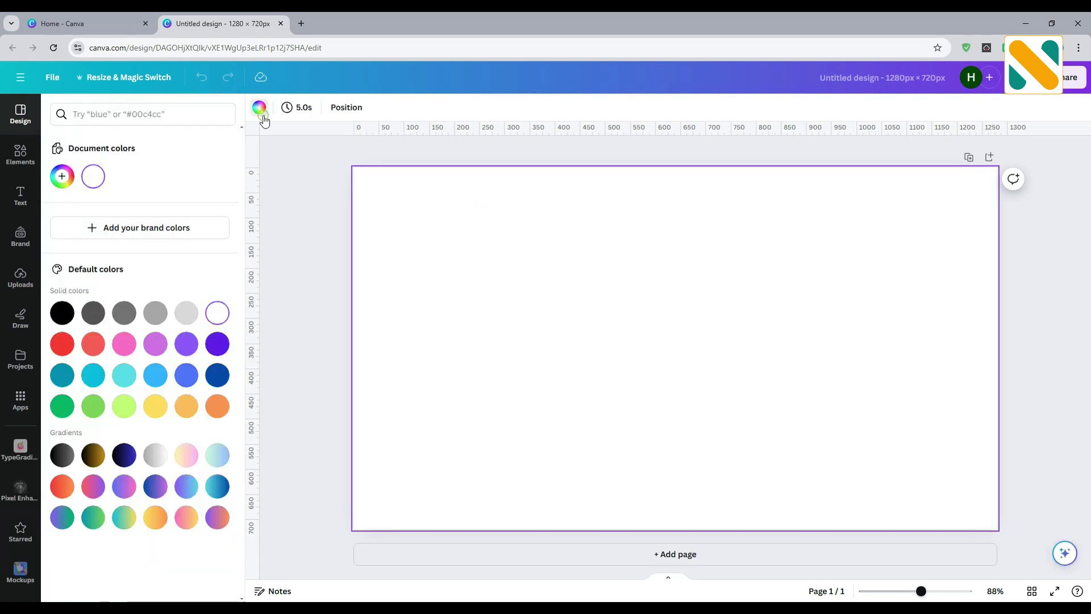
pyautogui.click(62, 313)
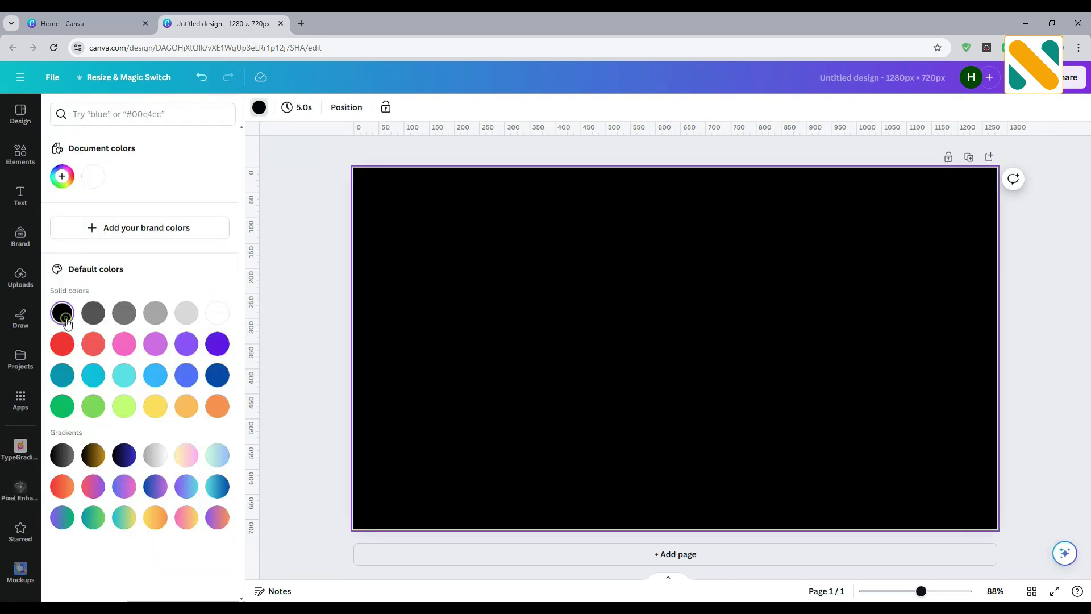
pyautogui.click(309, 268)
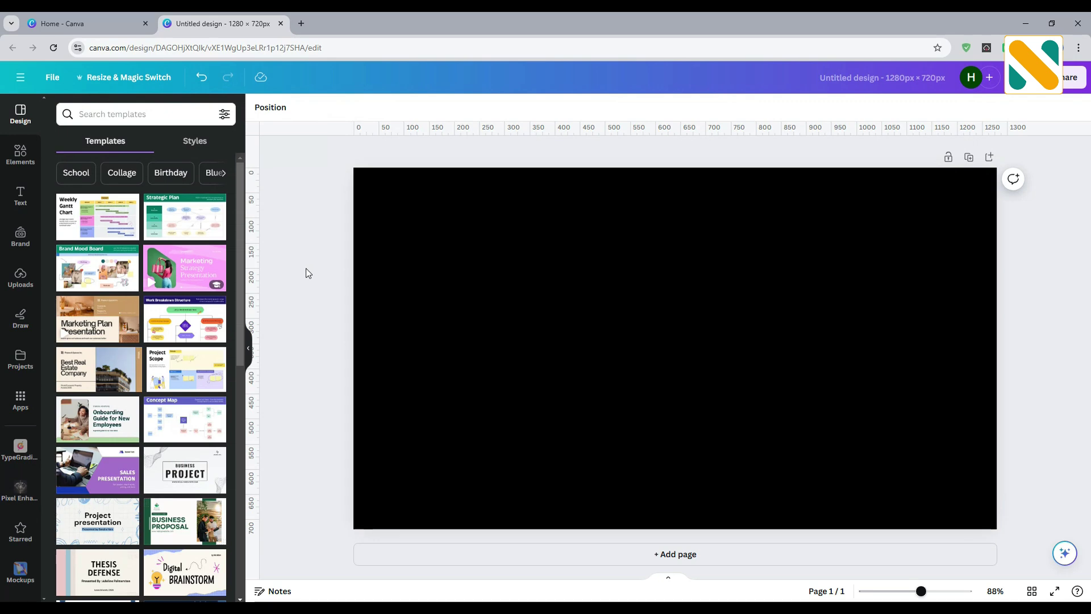
# - Upload the hell-ice-coffee-double-espresso image from the Desktop and place it slightly enlarged at the centre of the page
pyautogui.click(25, 279)
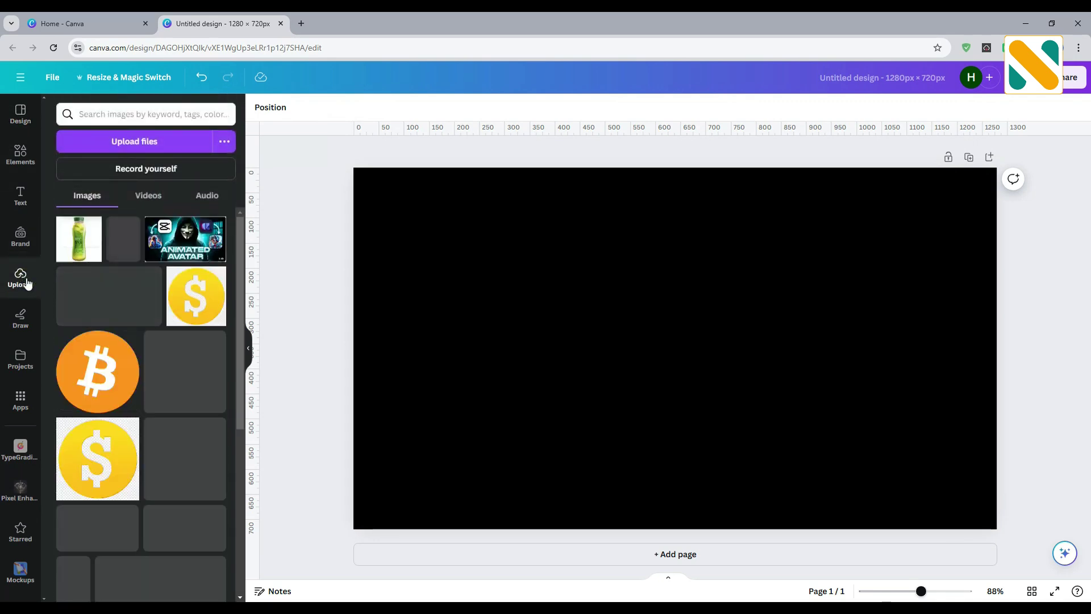
pyautogui.click(130, 144)
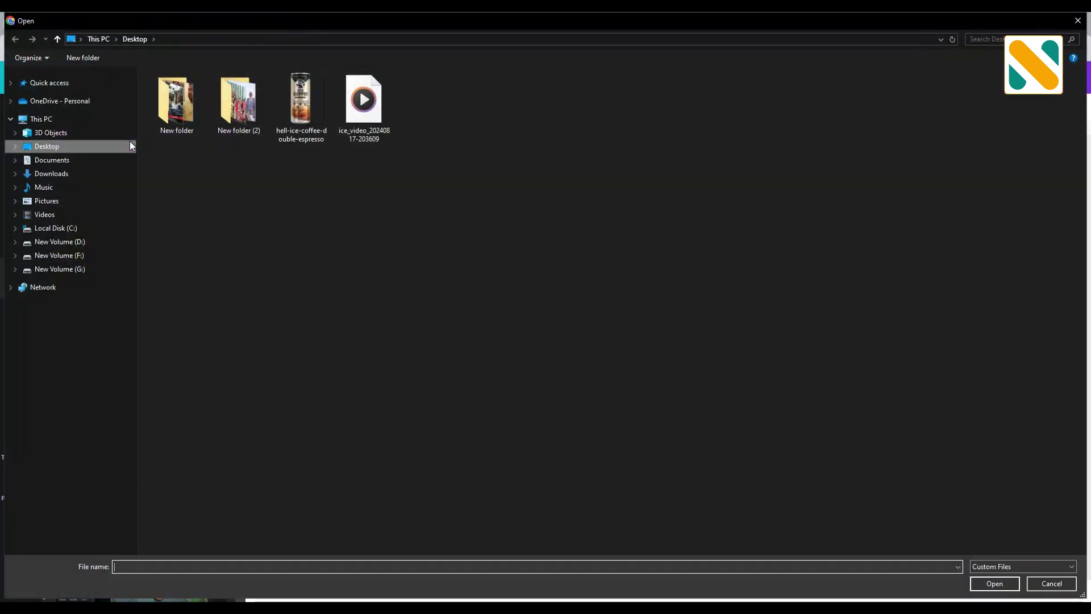
pyautogui.doubleClick(287, 124)
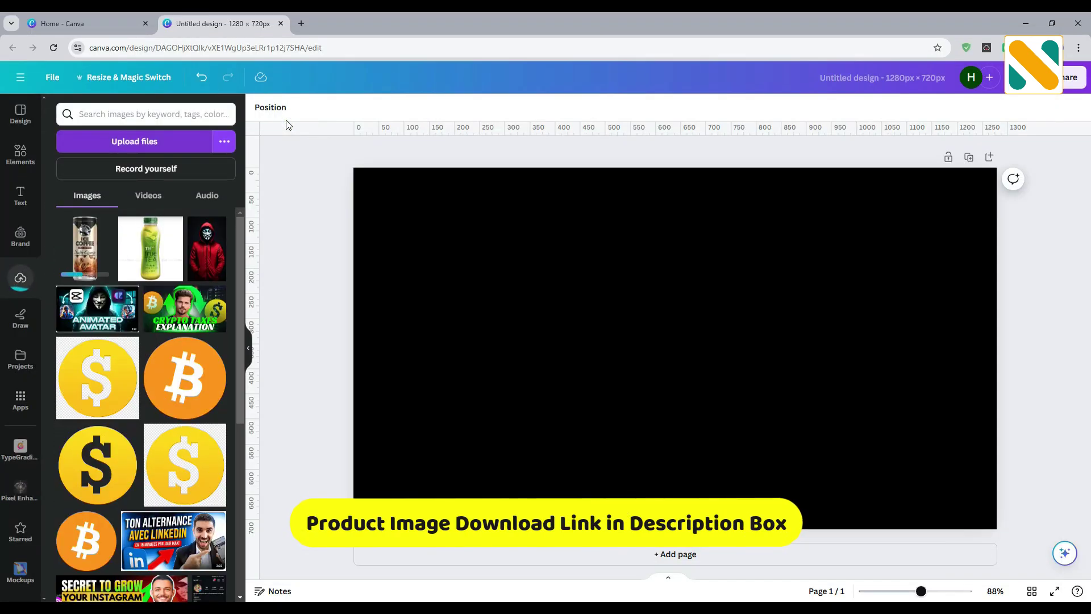
pyautogui.click(85, 258)
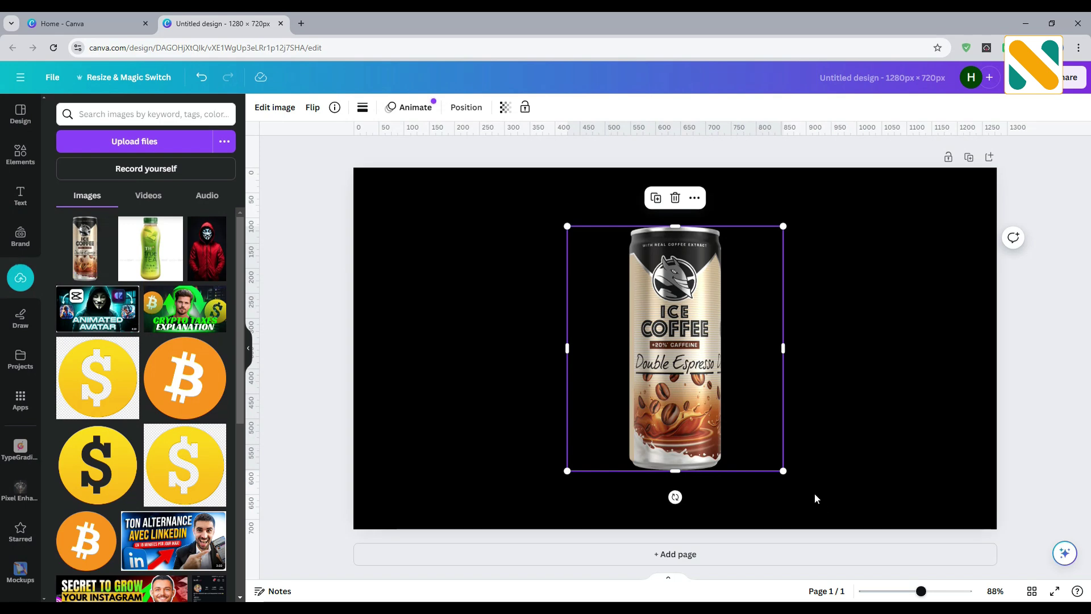
pyautogui.moveTo(786, 474); pyautogui.dragTo(819, 500)
pyautogui.moveTo(707, 389); pyautogui.dragTo(690, 385)
# - Search the graphics elements for "coffee color glow" and add the soft orange glow to the page
pyautogui.click(20, 152)
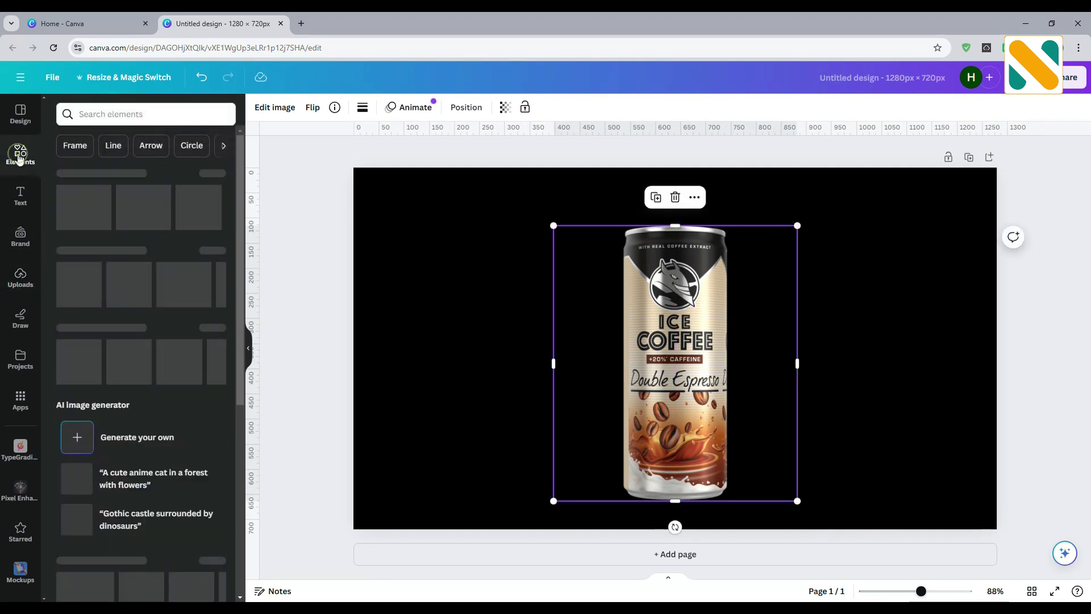
pyautogui.click(136, 113)
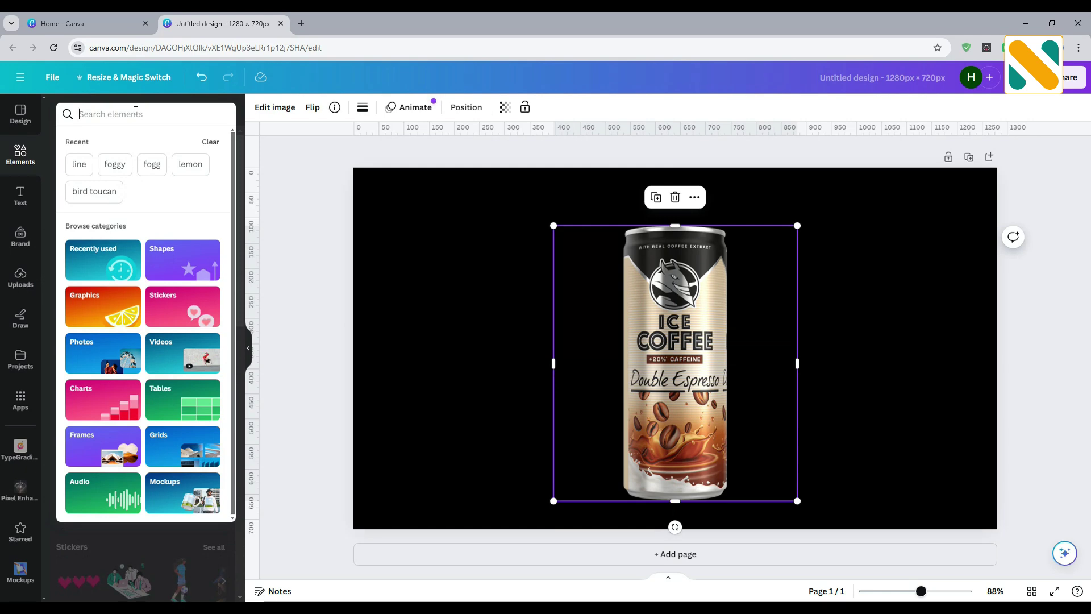
pyautogui.write('coffee')
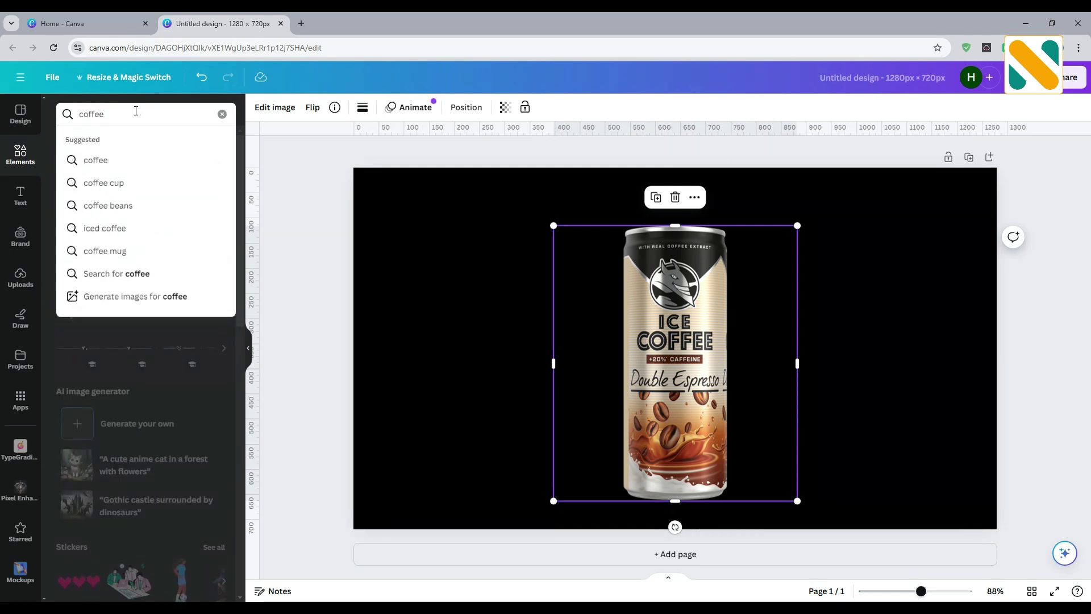
pyautogui.write(' color glow')
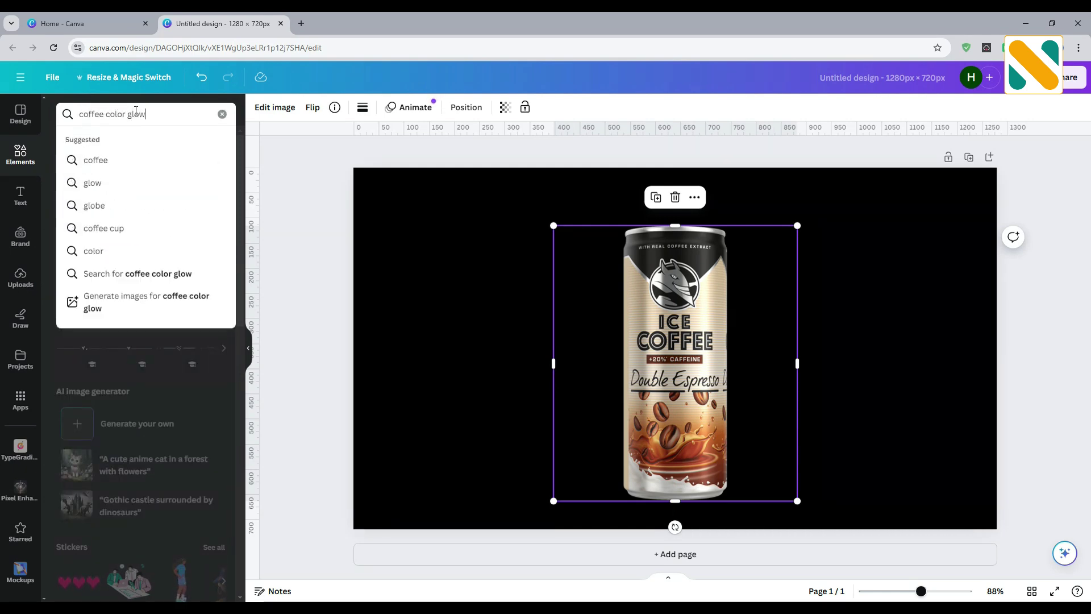
pyautogui.press('Return')
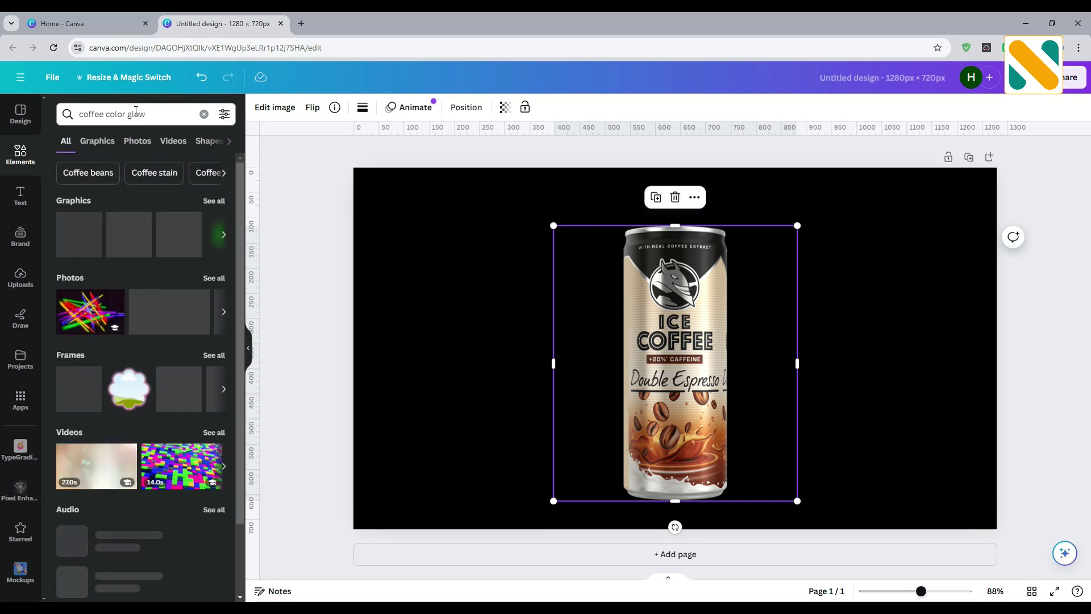
pyautogui.click(98, 142)
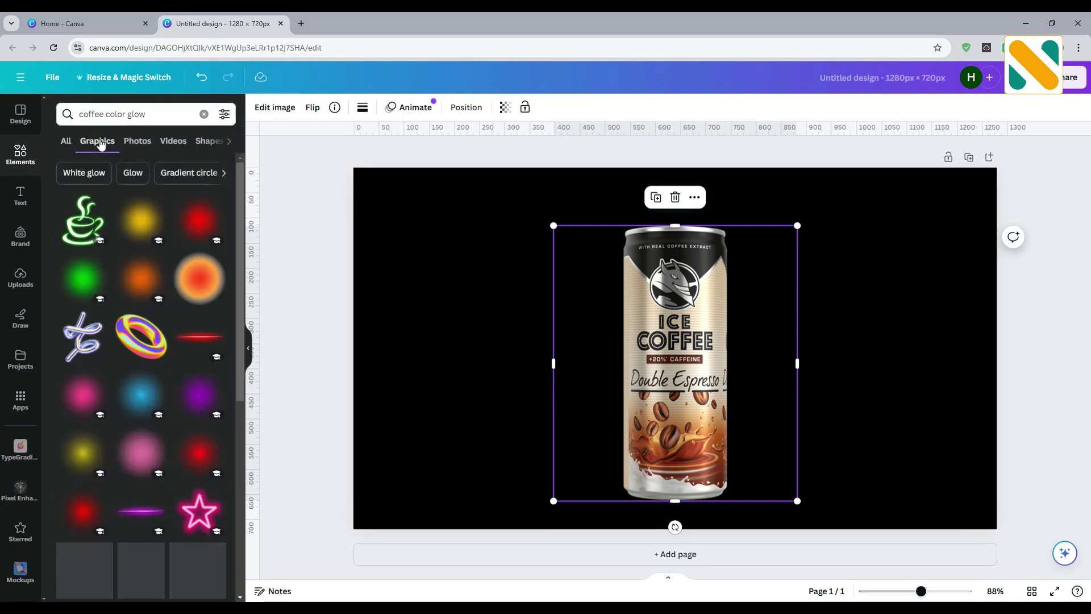
pyautogui.click(133, 280)
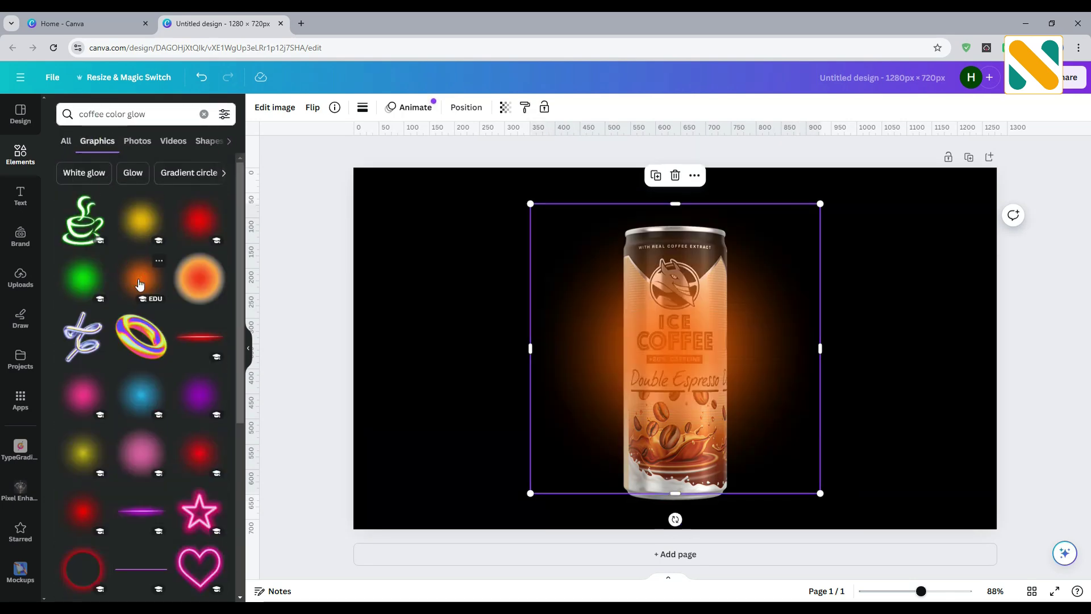
# - Enlarge the orange glow to about 1218 px square, centred on the can, and send it behind the can
pyautogui.moveTo(820, 493); pyautogui.dragTo(1002, 596)
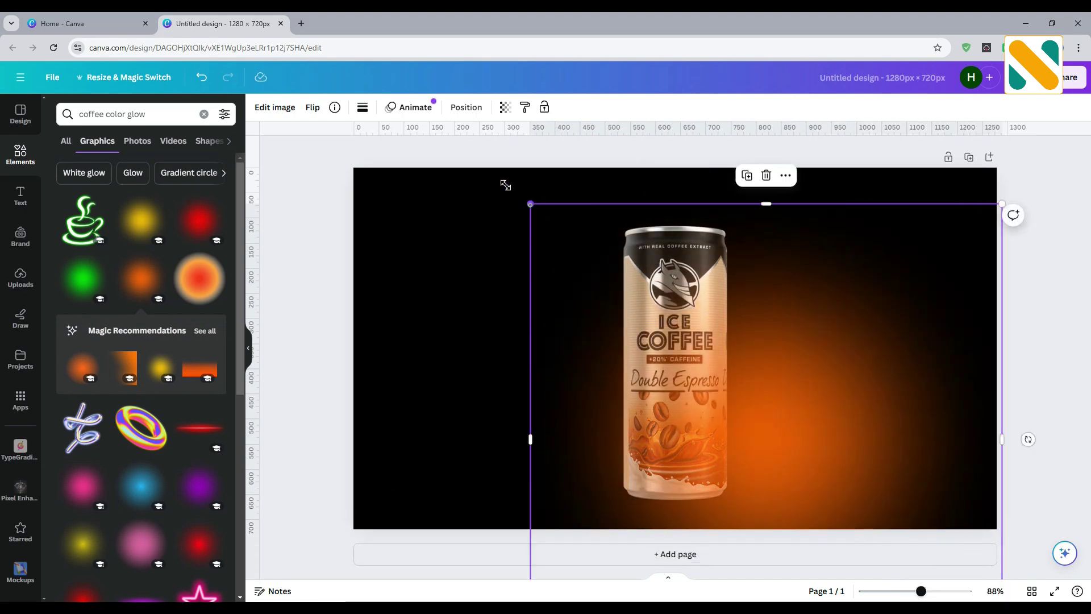
pyautogui.moveTo(505, 185); pyautogui.dragTo(392, 106)
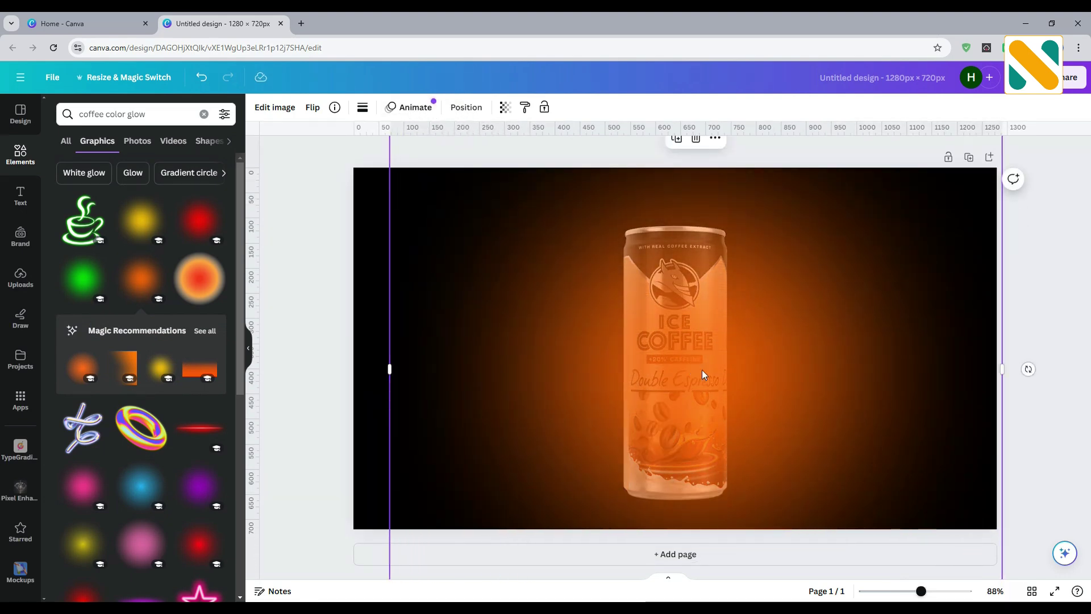
pyautogui.moveTo(703, 375); pyautogui.dragTo(681, 362)
pyautogui.click(465, 107)
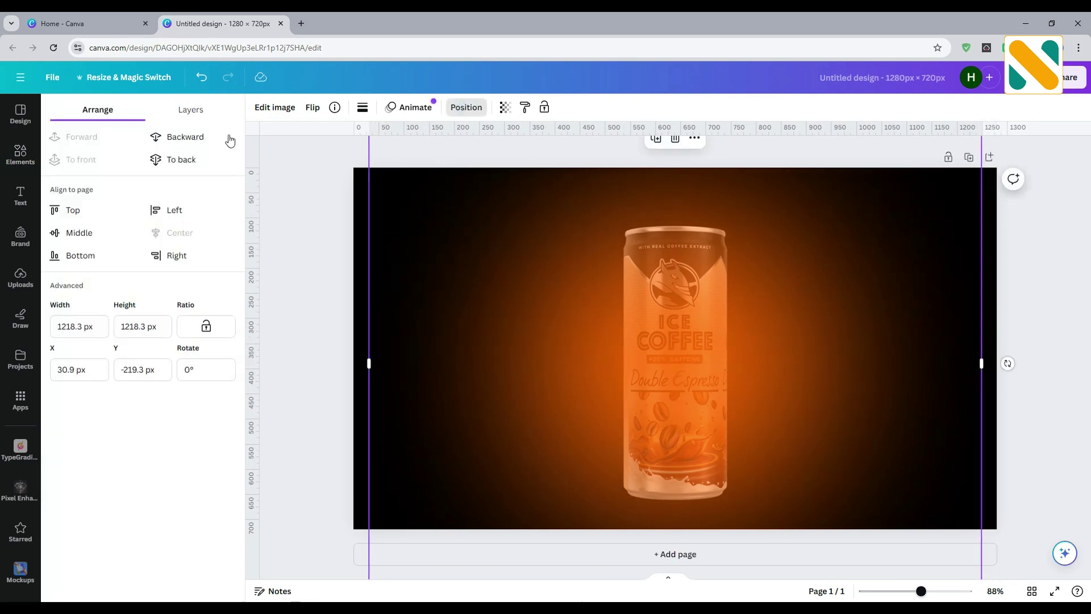
pyautogui.click(212, 137)
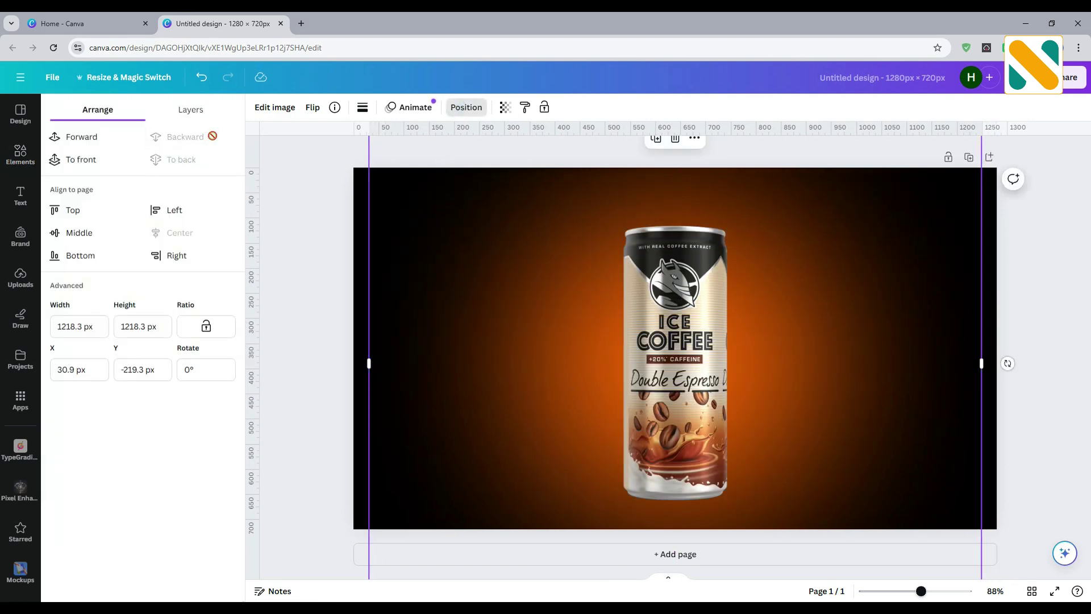
pyautogui.press('Escape')
pyautogui.click(312, 283)
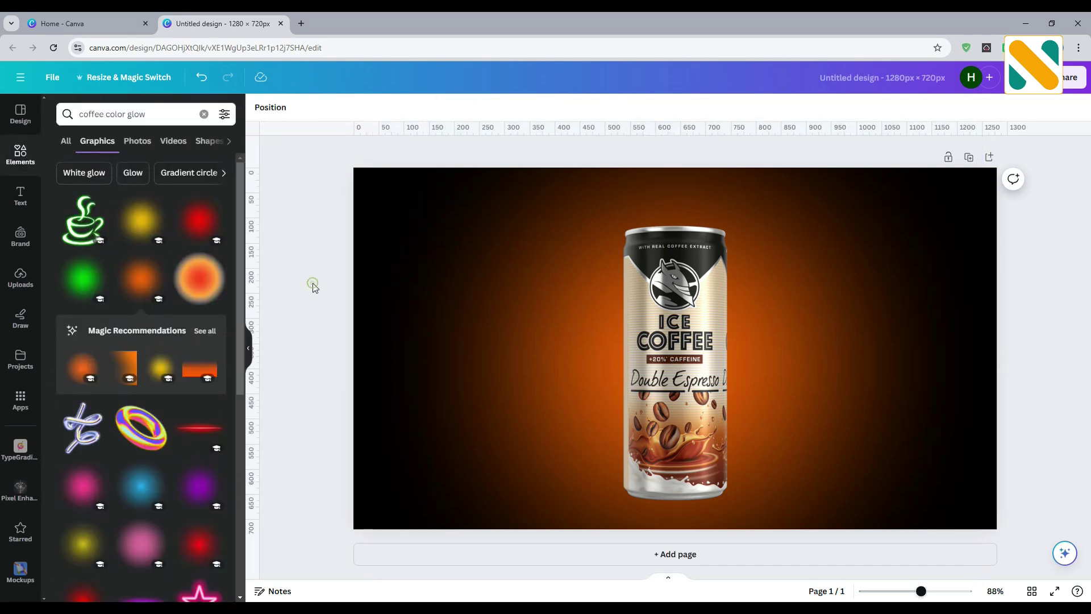
# - Search the graphics for "milk splash" and add the crown-shaped splash with the flying droplets
pyautogui.moveTo(148, 115); pyautogui.dragTo(53, 116)
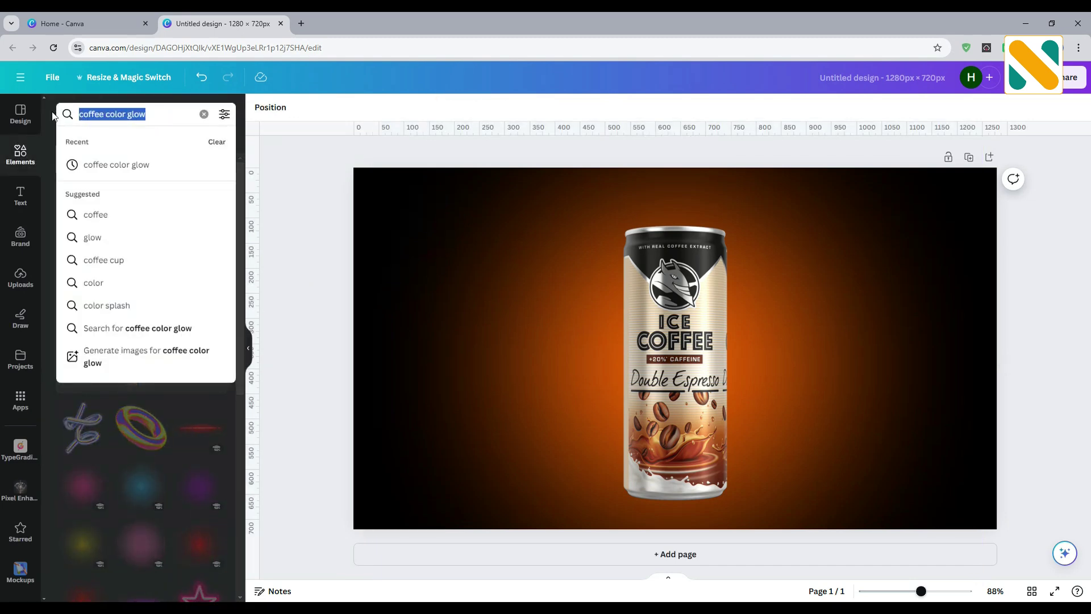
pyautogui.write('m')
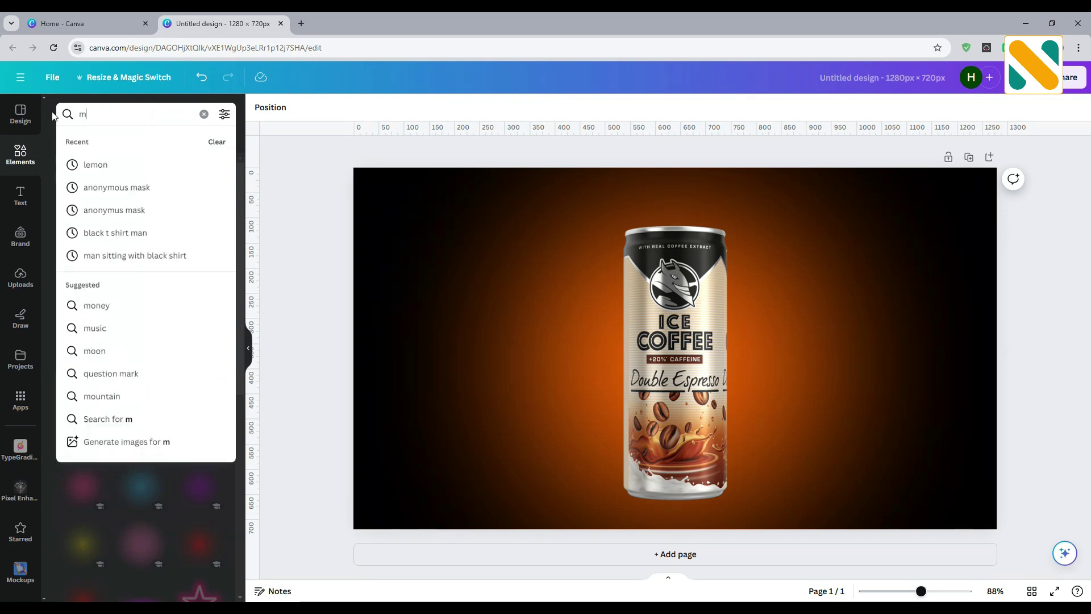
pyautogui.write('ilk splash')
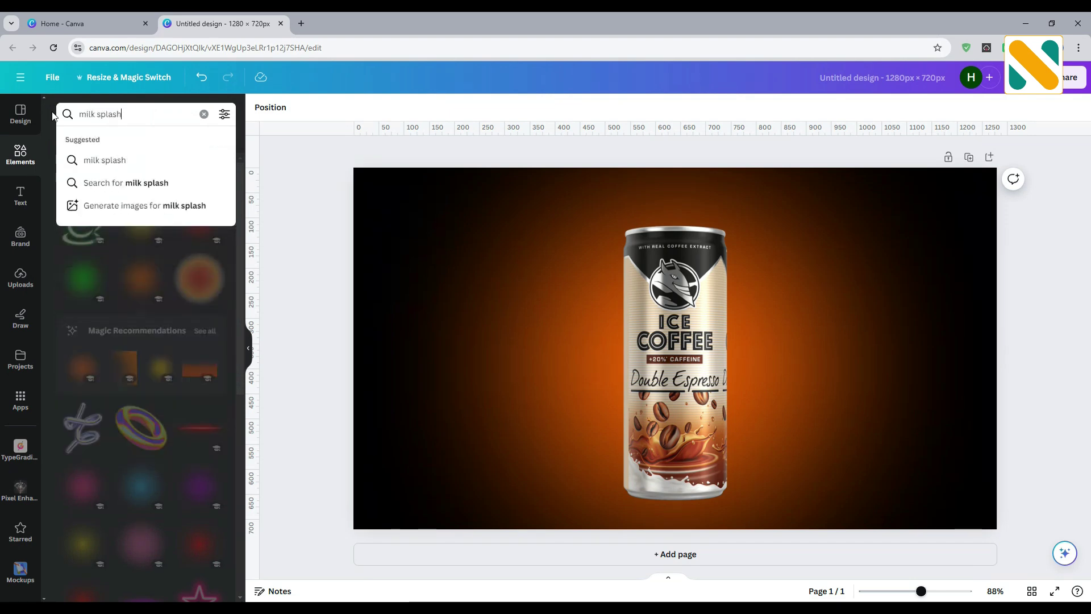
pyautogui.press('Return')
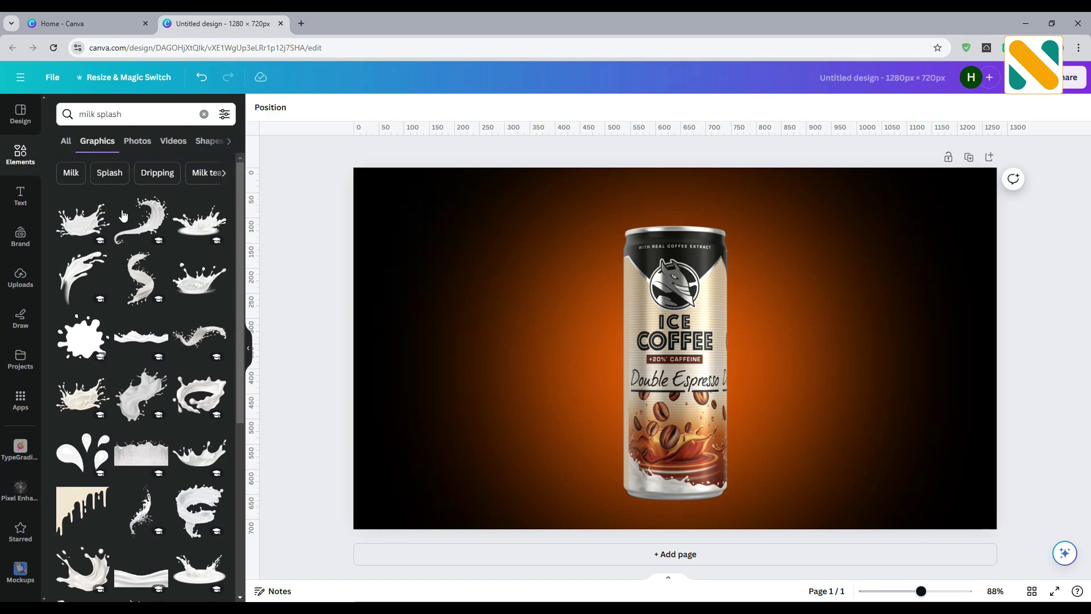
pyautogui.click(187, 278)
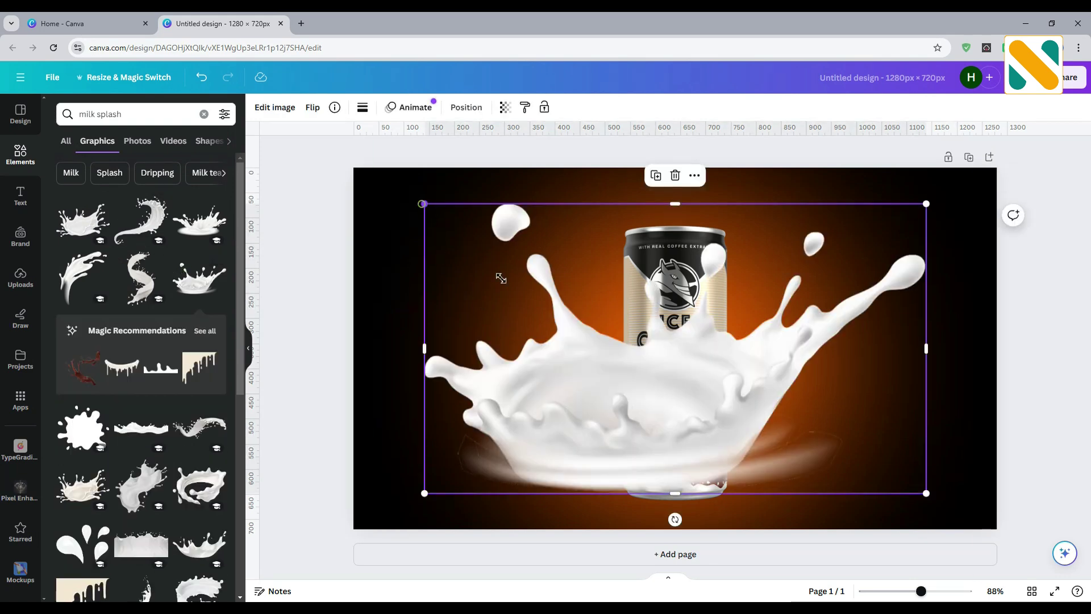
# - Shrink the crown-shaped milk splash to fit around the can's base and move it one layer back, behind the can
pyautogui.moveTo(501, 277); pyautogui.dragTo(731, 366)
pyautogui.moveTo(820, 443); pyautogui.dragTo(705, 465)
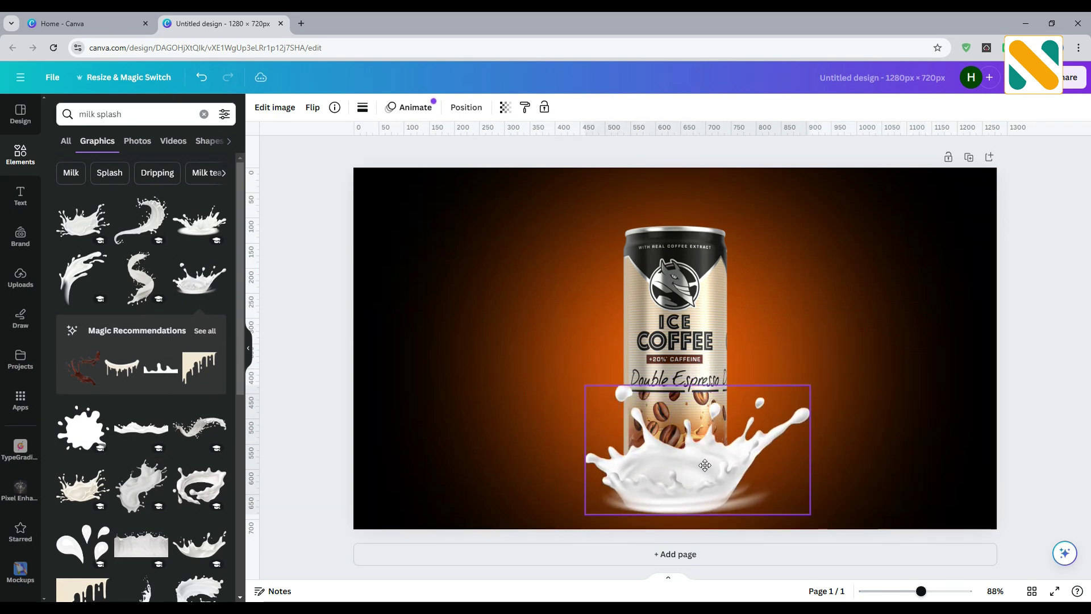
pyautogui.click(466, 107)
pyautogui.click(208, 138)
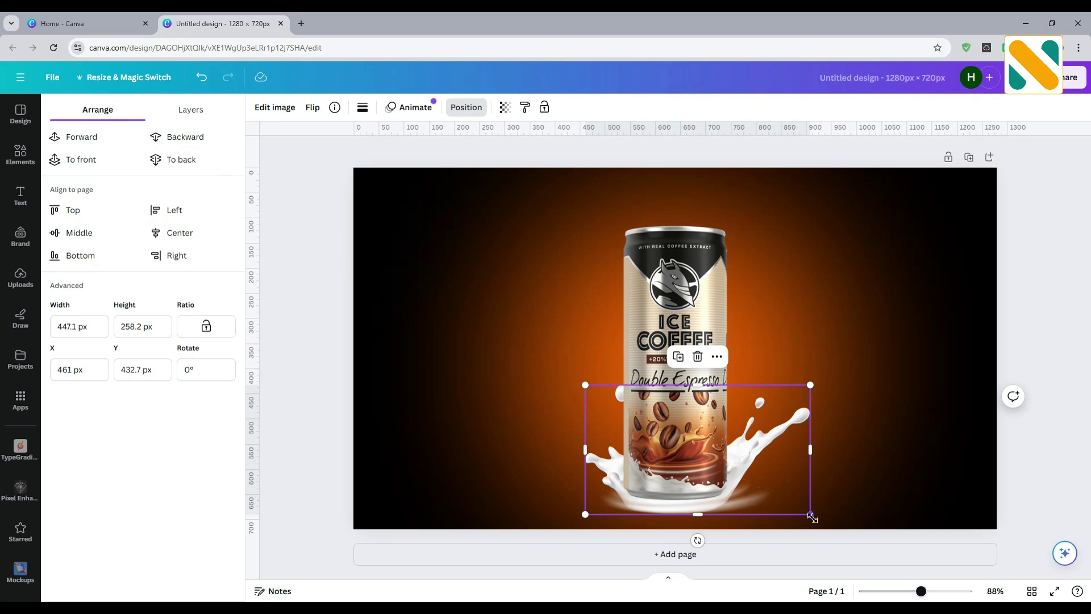
pyautogui.moveTo(812, 516); pyautogui.dragTo(799, 494)
pyautogui.press('Escape')
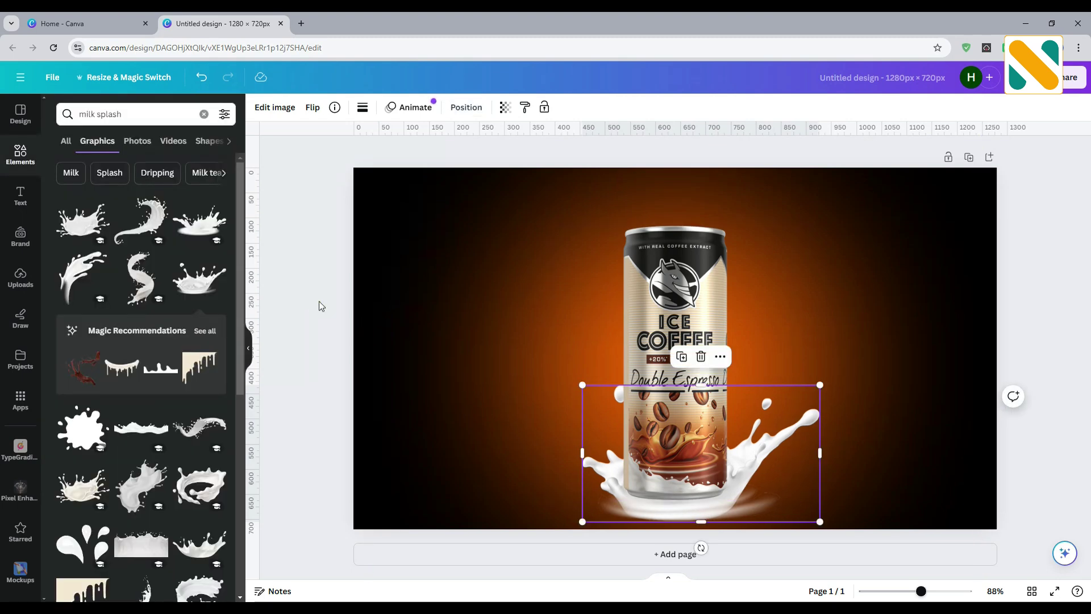
# - Add the arching milk splash graphic and scale it down to about 459 × 512 px over the can
pyautogui.click(134, 144)
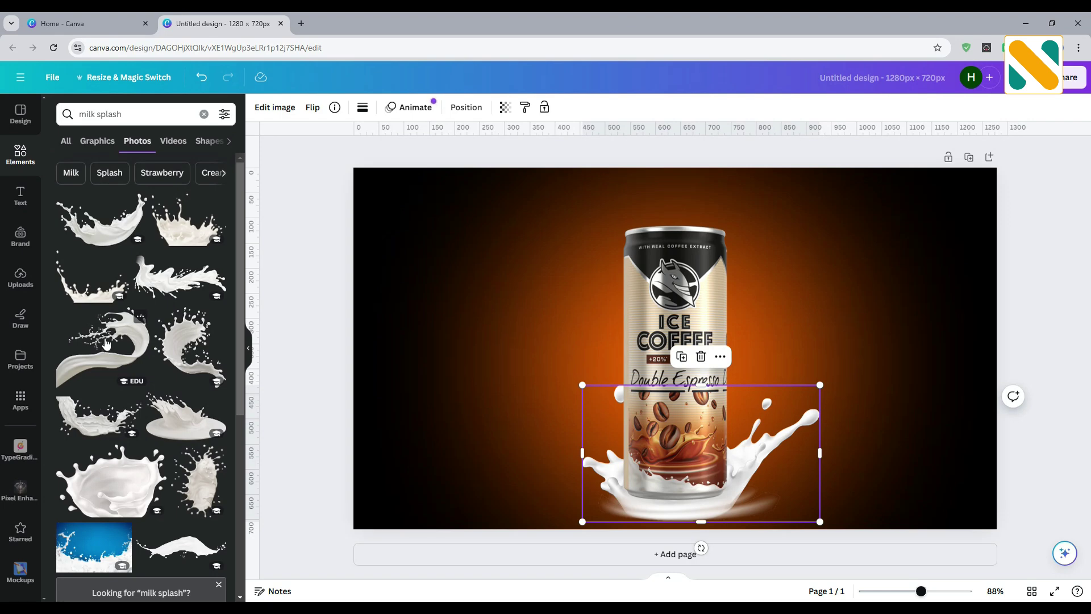
pyautogui.click(97, 141)
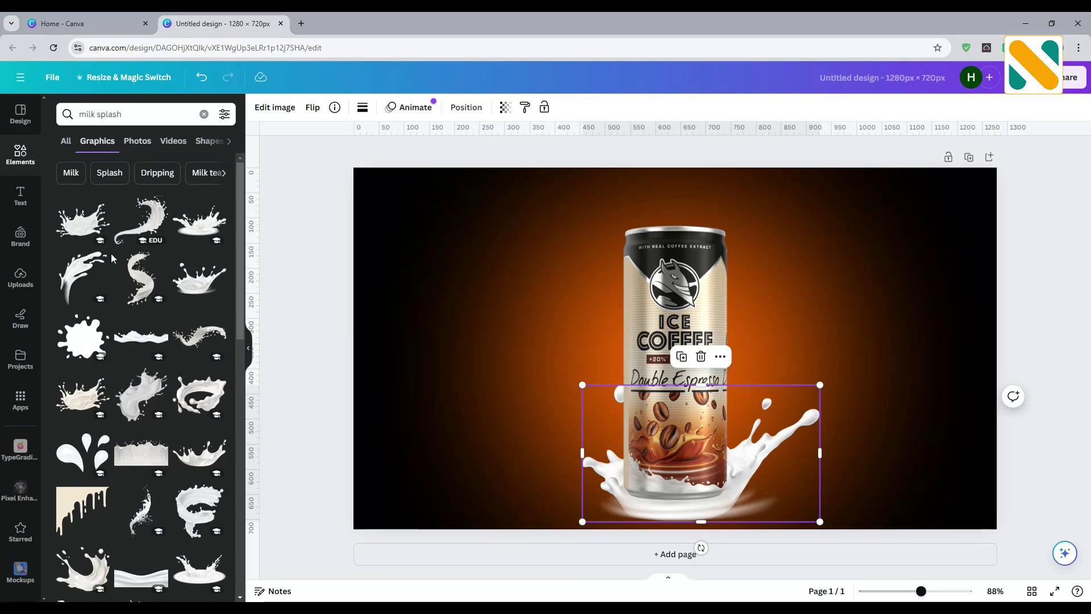
pyautogui.click(73, 276)
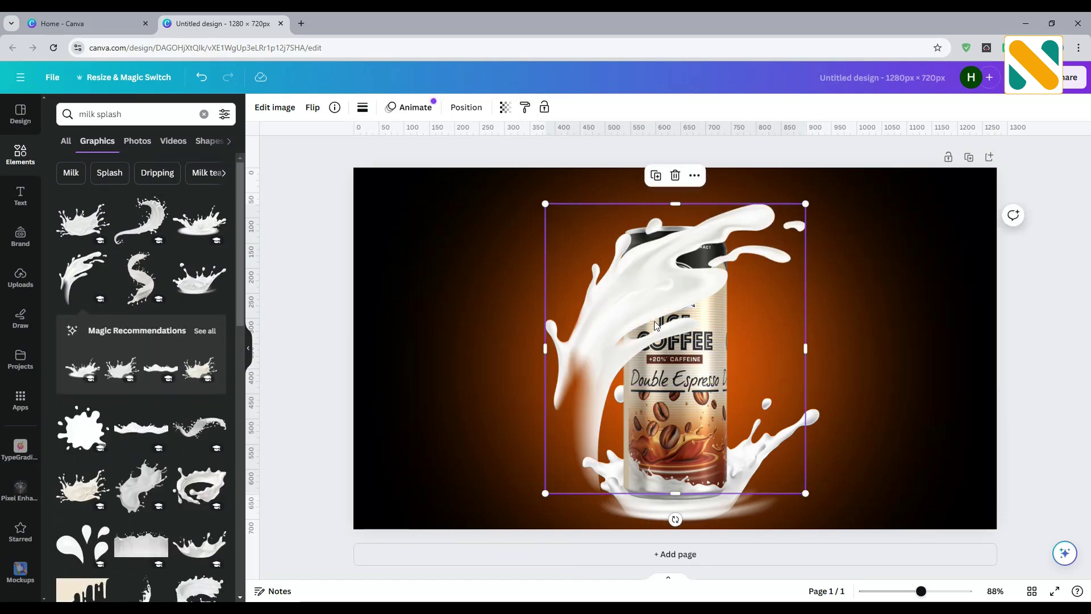
pyautogui.moveTo(669, 297); pyautogui.dragTo(683, 318)
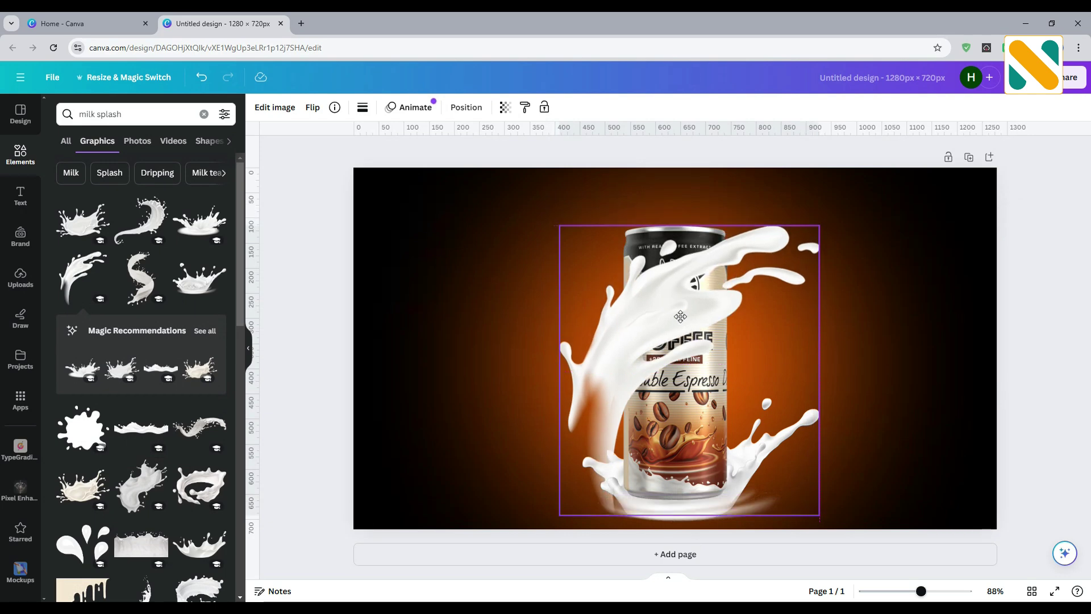
pyautogui.moveTo(562, 515); pyautogui.dragTo(588, 483)
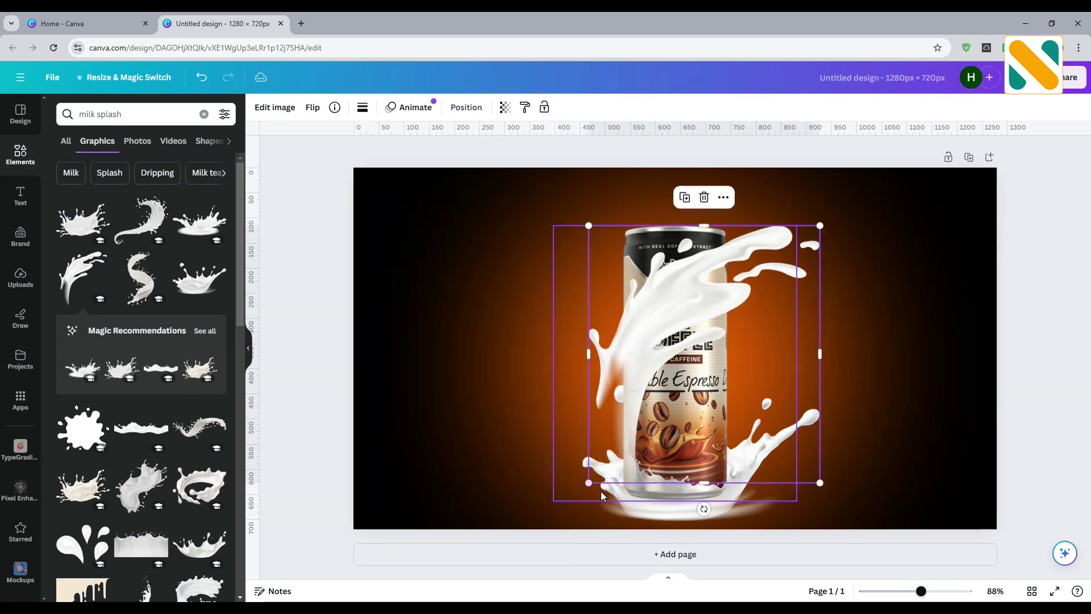
# - Move the arching milk splash one layer back, behind the can, and shift it slightly down and to the left
pyautogui.click(466, 108)
pyautogui.click(201, 135)
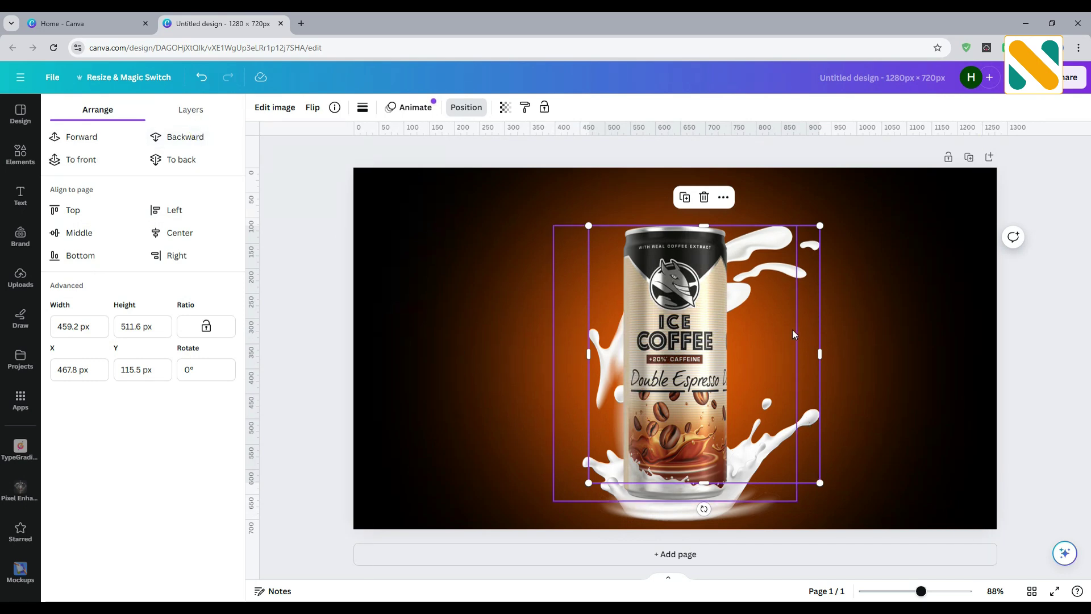
pyautogui.moveTo(805, 328); pyautogui.dragTo(799, 362)
pyautogui.click(507, 357)
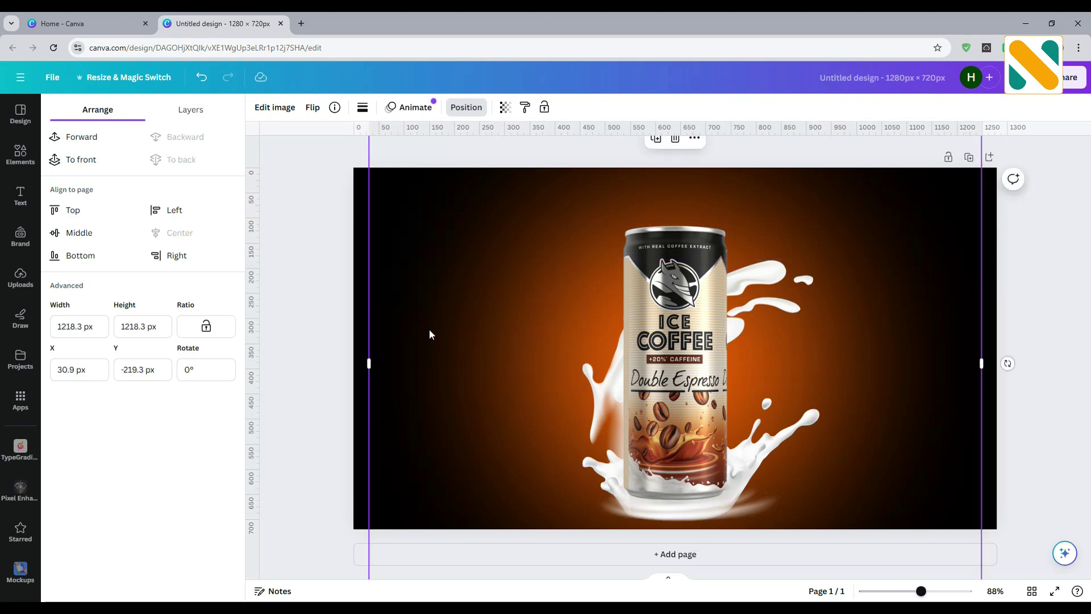
pyautogui.click(323, 292)
pyautogui.click(323, 292)
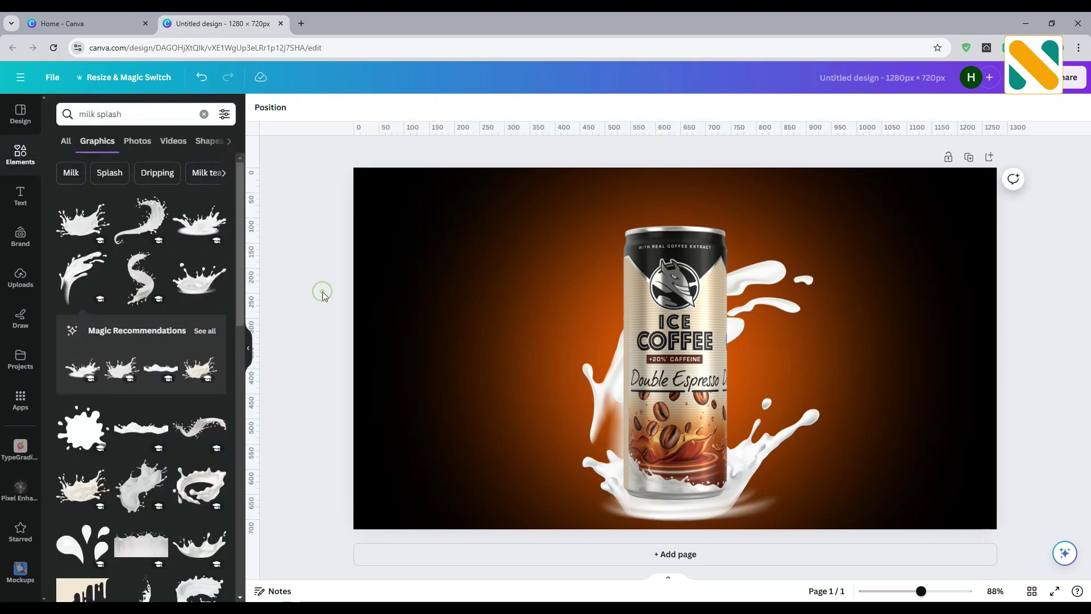
pyautogui.click(803, 289)
pyautogui.press('Escape')
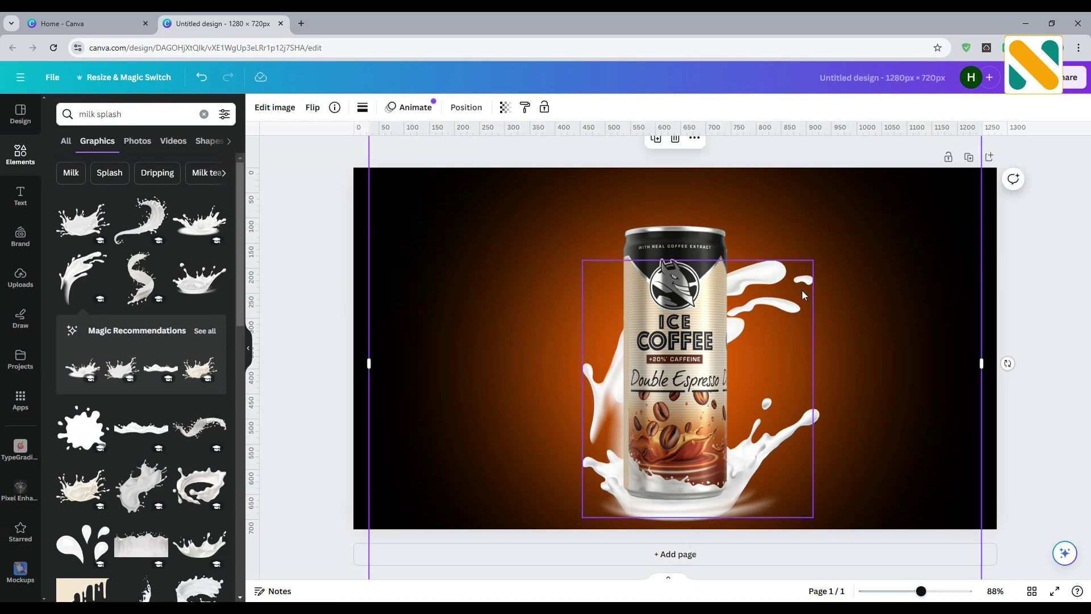
pyautogui.click(500, 301)
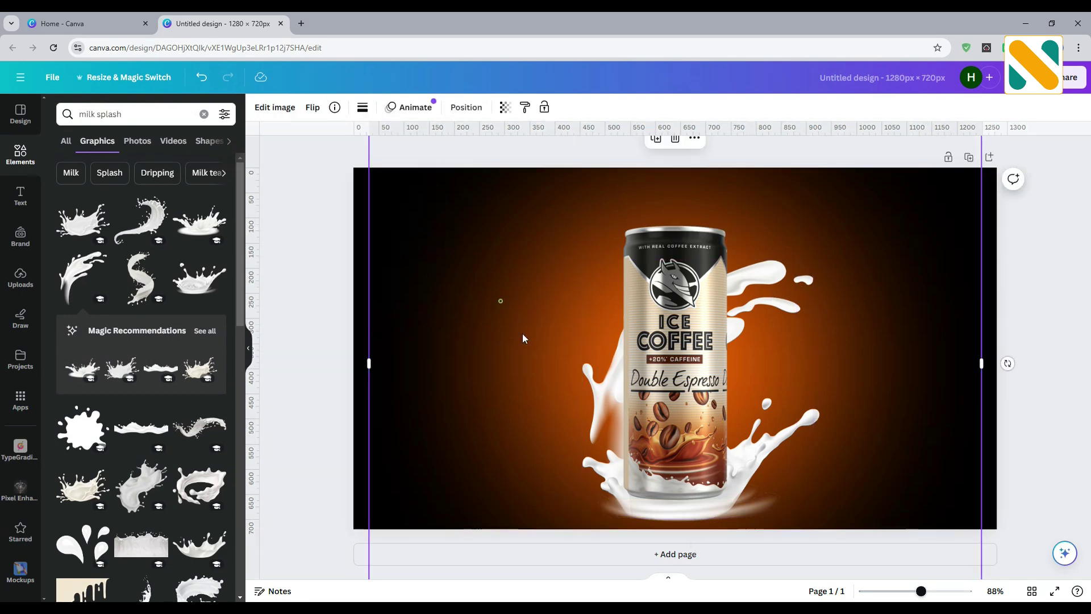
pyautogui.click(602, 383)
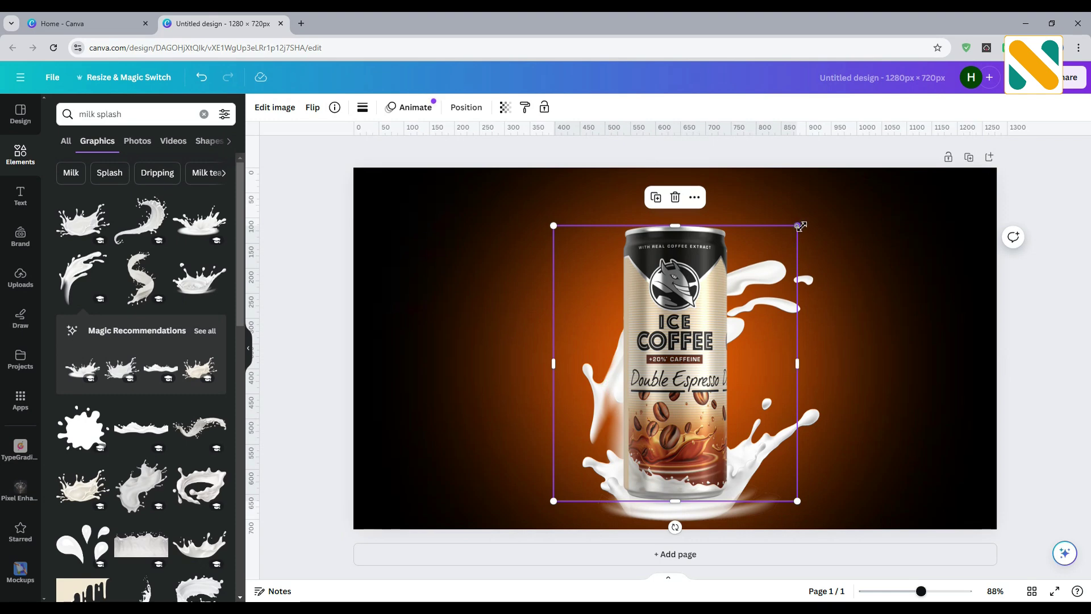
pyautogui.moveTo(801, 226); pyautogui.dragTo(820, 210)
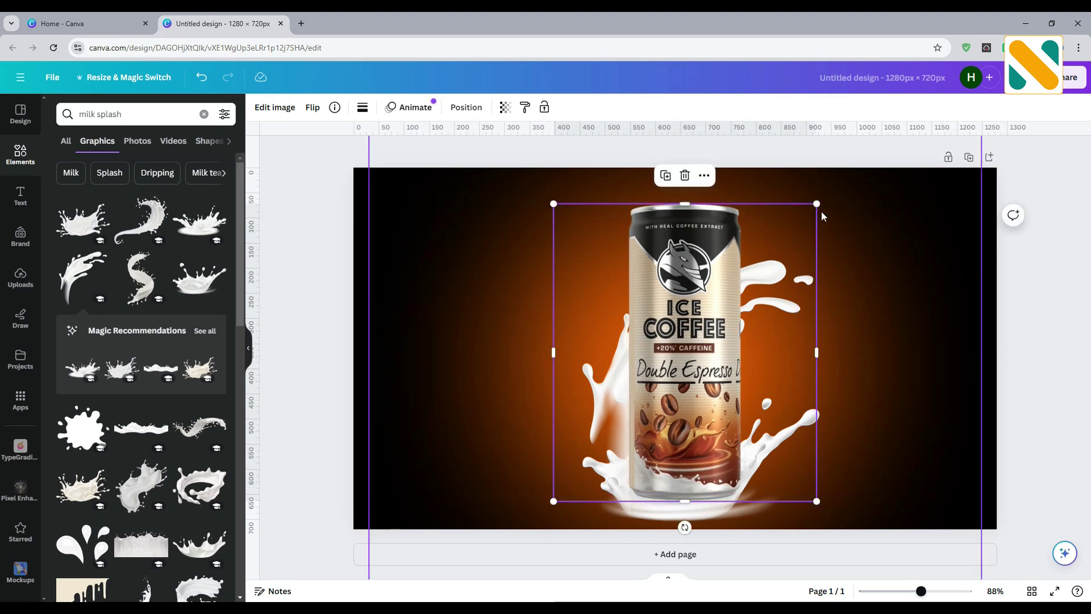
pyautogui.click(201, 78)
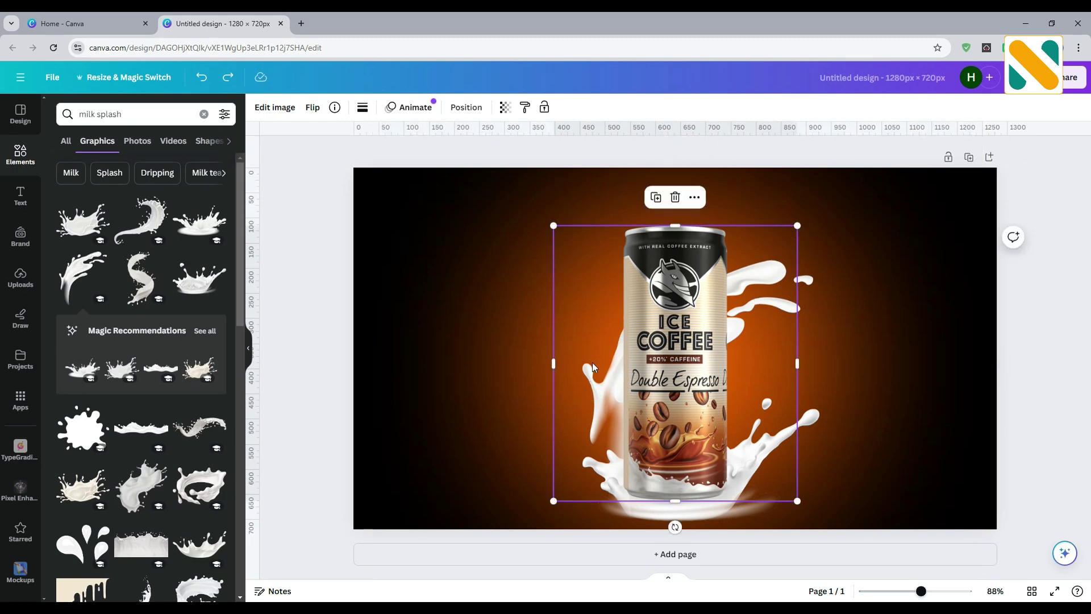
# - Enlarge the arching milk splash behind the can to about 498 × 554 px and nudge it slightly into place
pyautogui.click(593, 390)
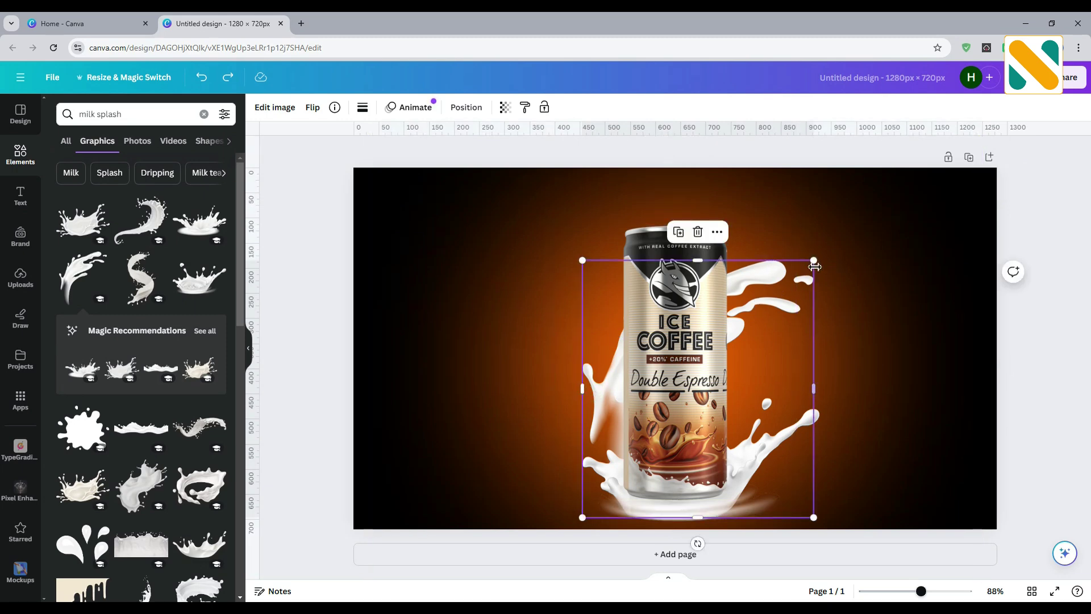
pyautogui.moveTo(826, 259); pyautogui.dragTo(842, 249)
pyautogui.moveTo(799, 295); pyautogui.dragTo(802, 299)
pyautogui.click(466, 107)
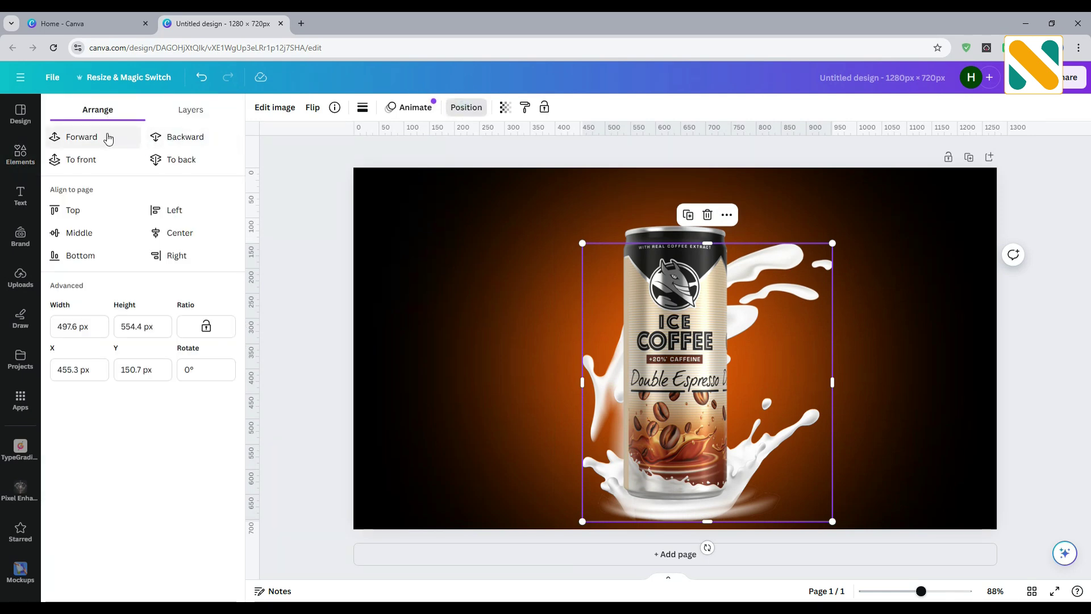
pyautogui.click(291, 297)
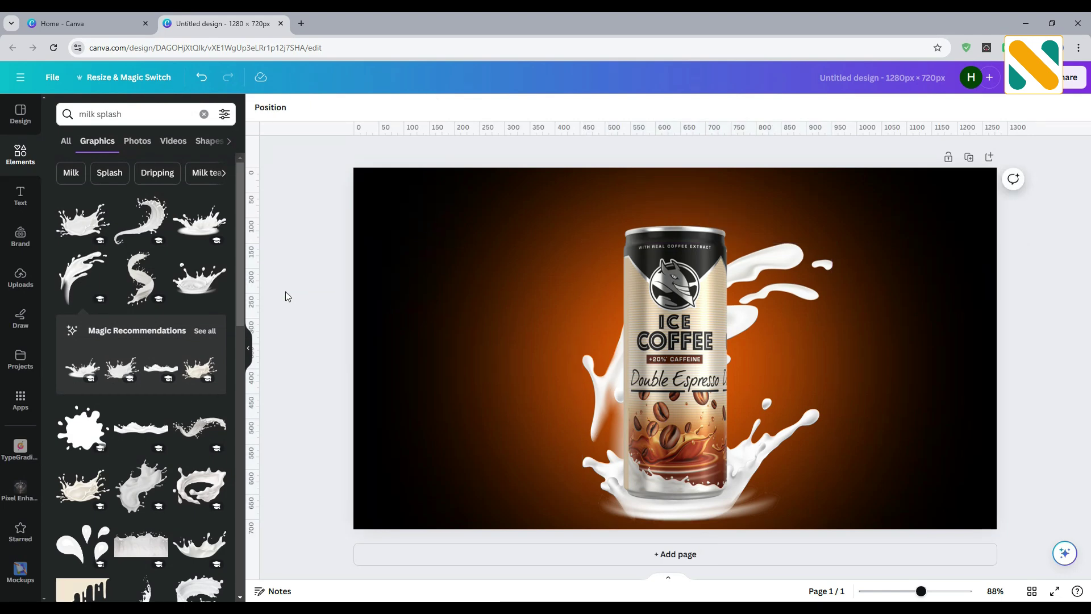
# - Search the photos for "coffee splash" and add the brown splash with flying coffee beans
pyautogui.doubleClick(95, 114)
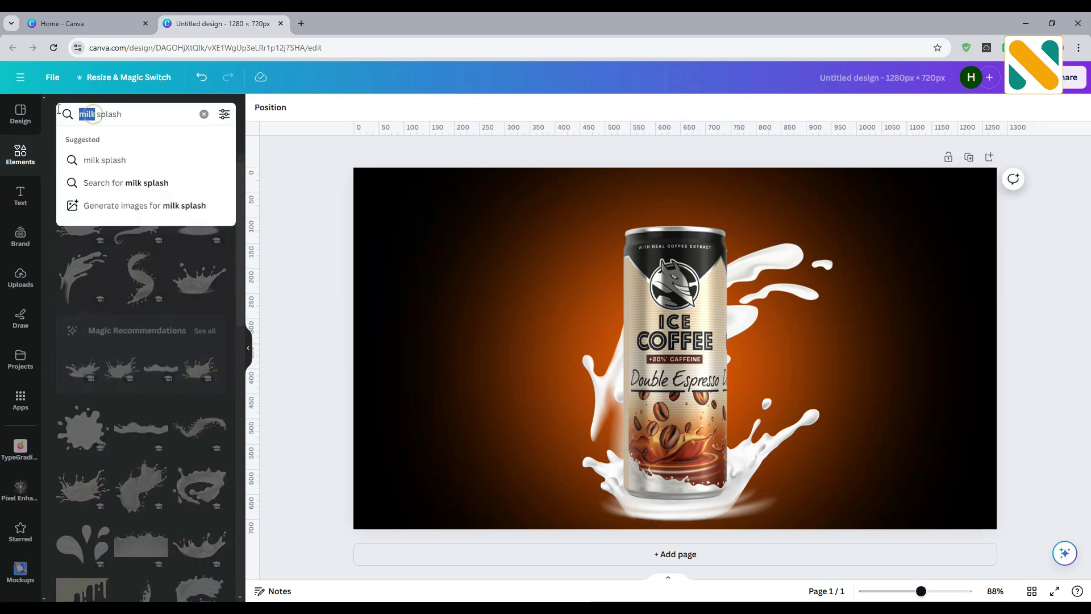
pyautogui.write('coffee')
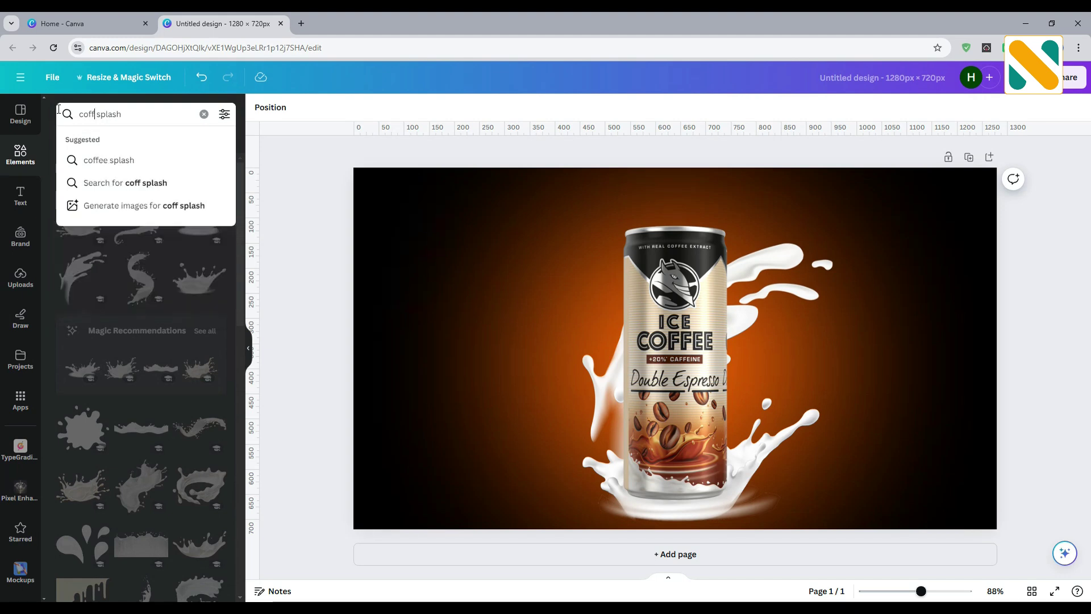
pyautogui.press('Return')
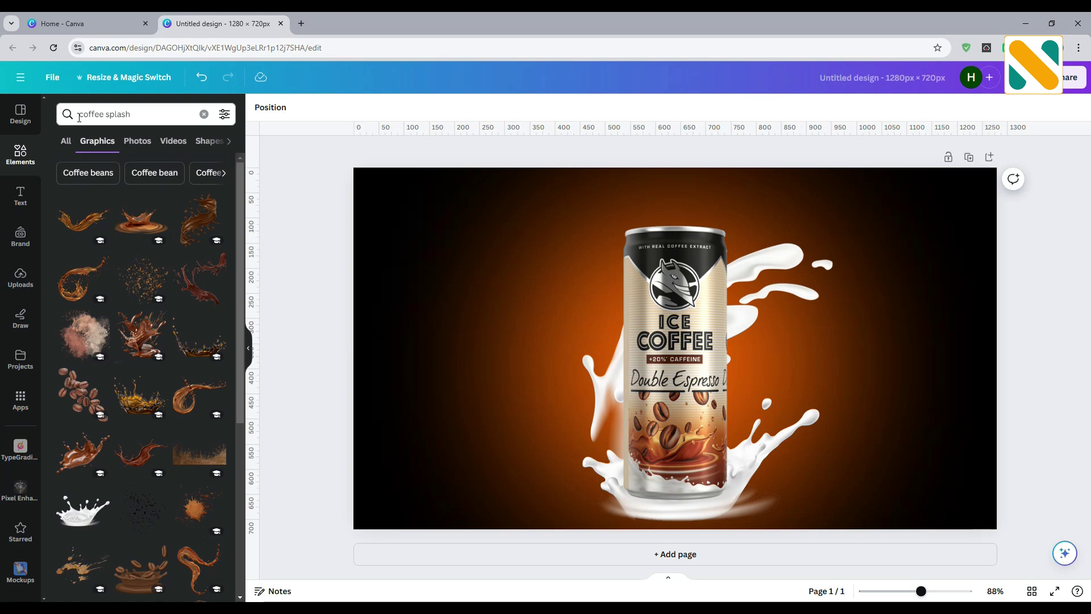
pyautogui.click(142, 146)
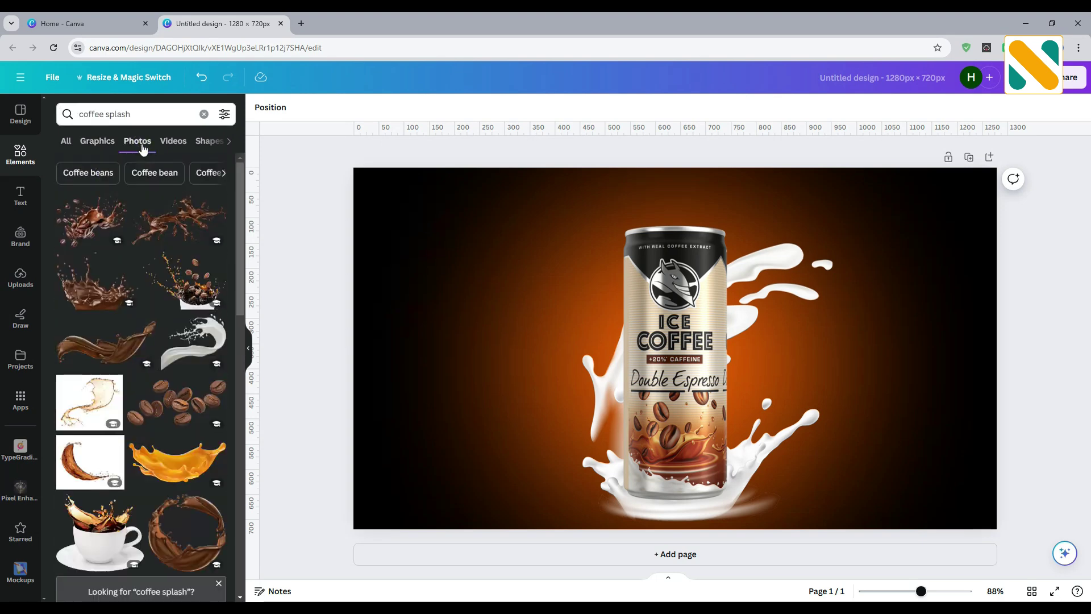
pyautogui.click(91, 220)
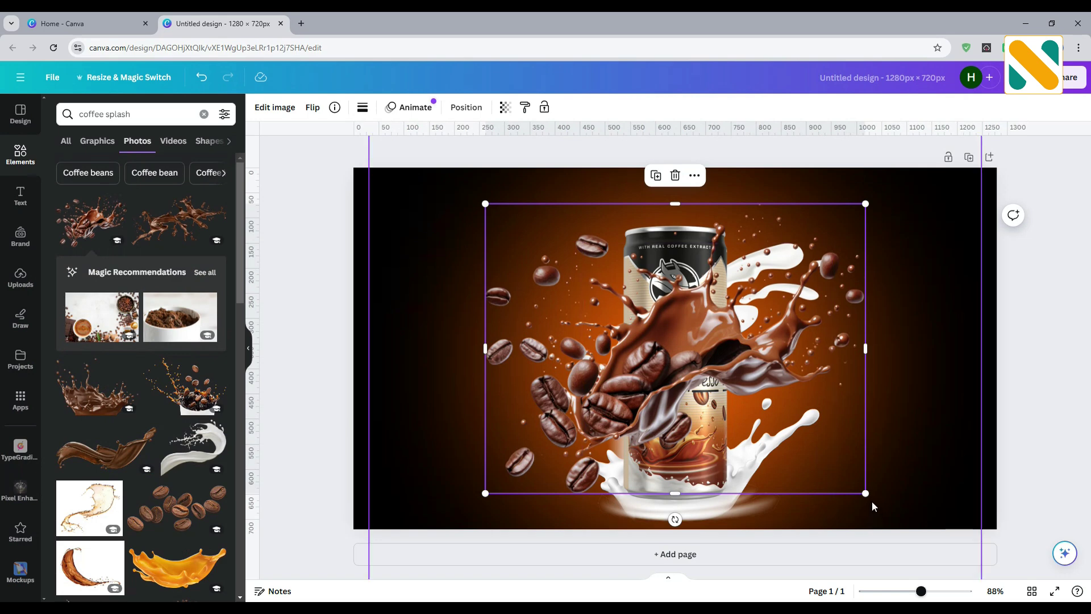
# - Enlarge the coffee bean splash to about 982 × 749 px and center it on the page
pyautogui.moveTo(865, 494); pyautogui.dragTo(917, 532)
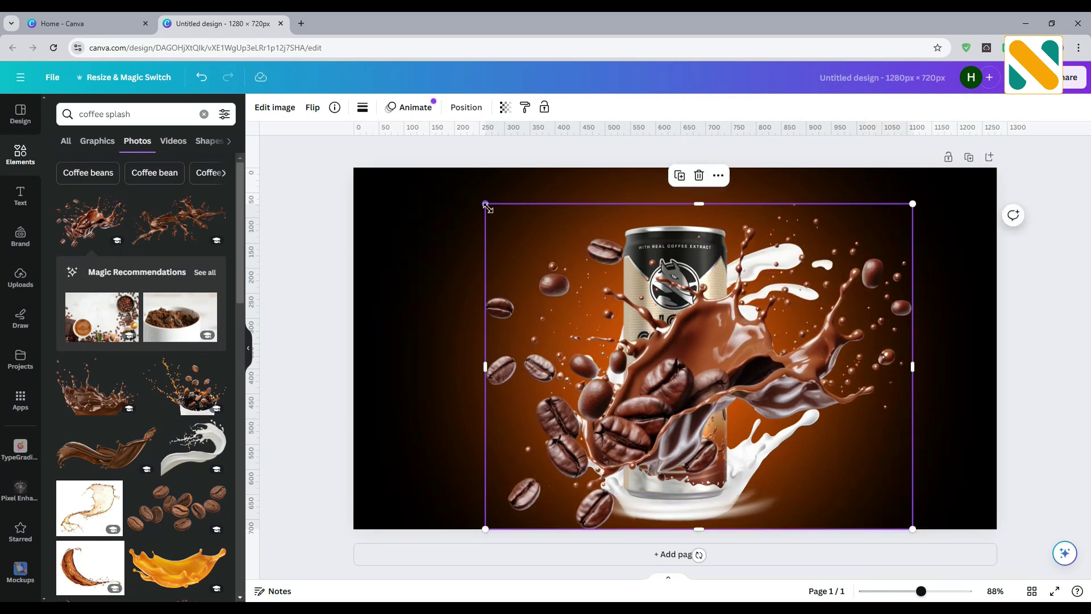
pyautogui.moveTo(485, 205); pyautogui.dragTo(426, 172)
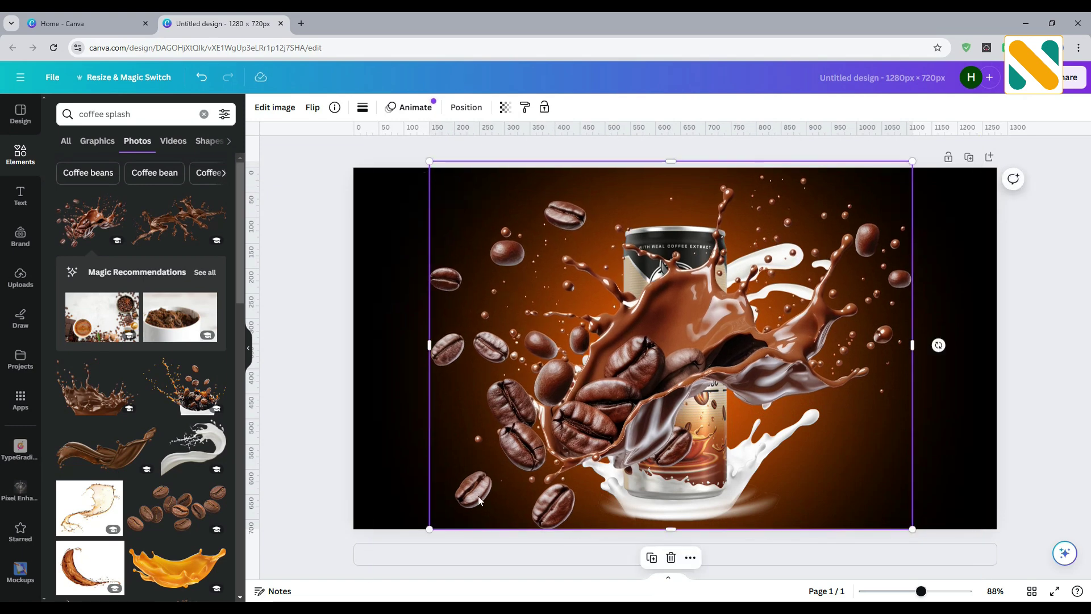
pyautogui.moveTo(431, 529); pyautogui.dragTo(418, 536)
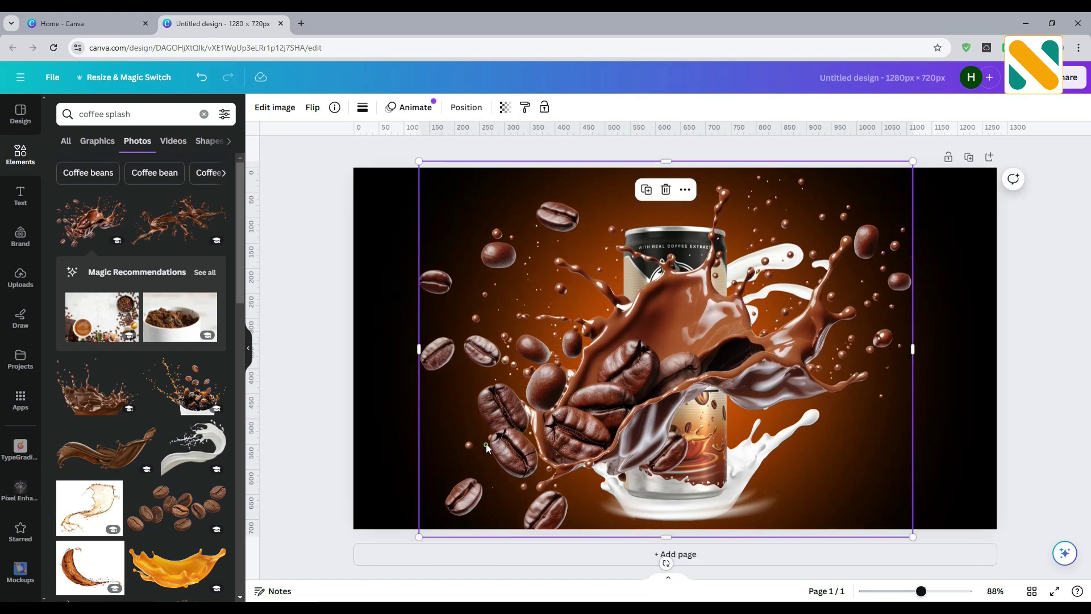
pyautogui.moveTo(487, 448); pyautogui.dragTo(498, 446)
# - Move the coffee bean splash one layer back, behind the can
pyautogui.click(466, 108)
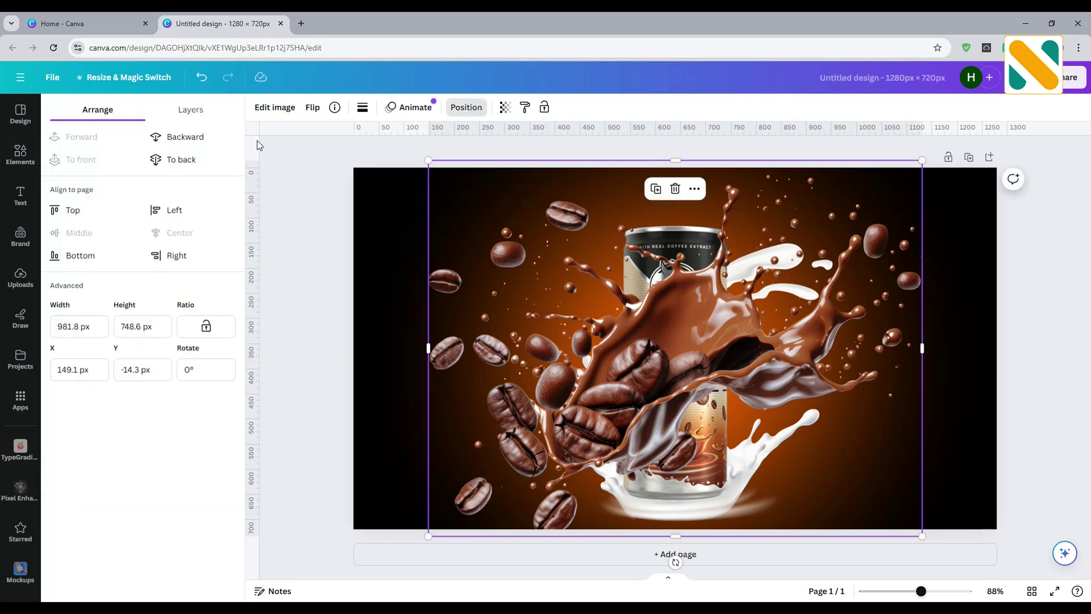
pyautogui.click(219, 142)
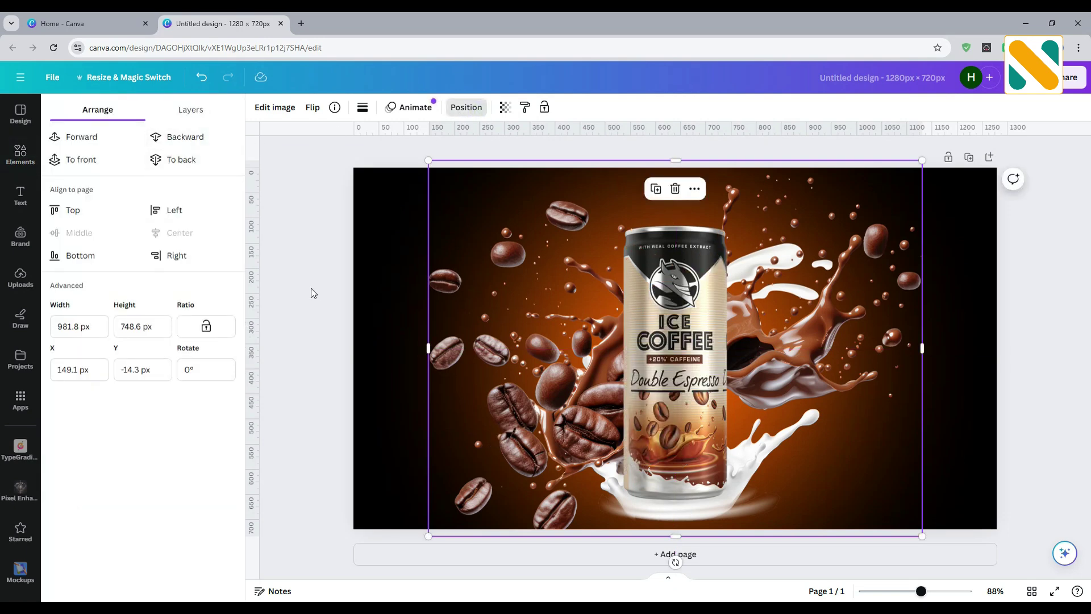
pyautogui.press('Escape')
pyautogui.press('Escape')
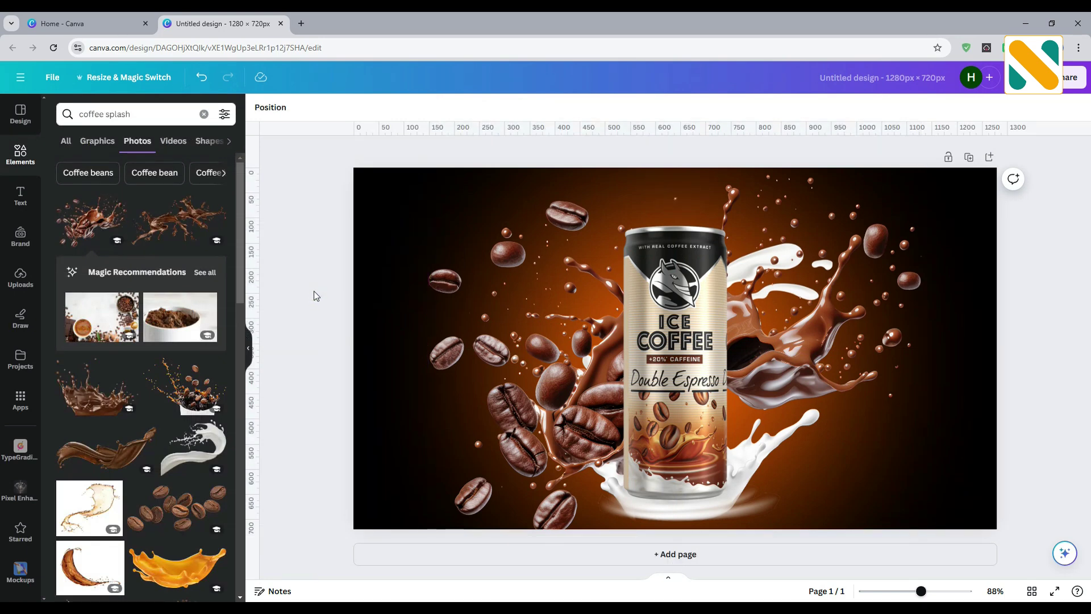
# - Add the swirling amber coffee splash graphic, scaled down to about 328 × 276 px over the can's top against the page's upper edge
pyautogui.click(100, 145)
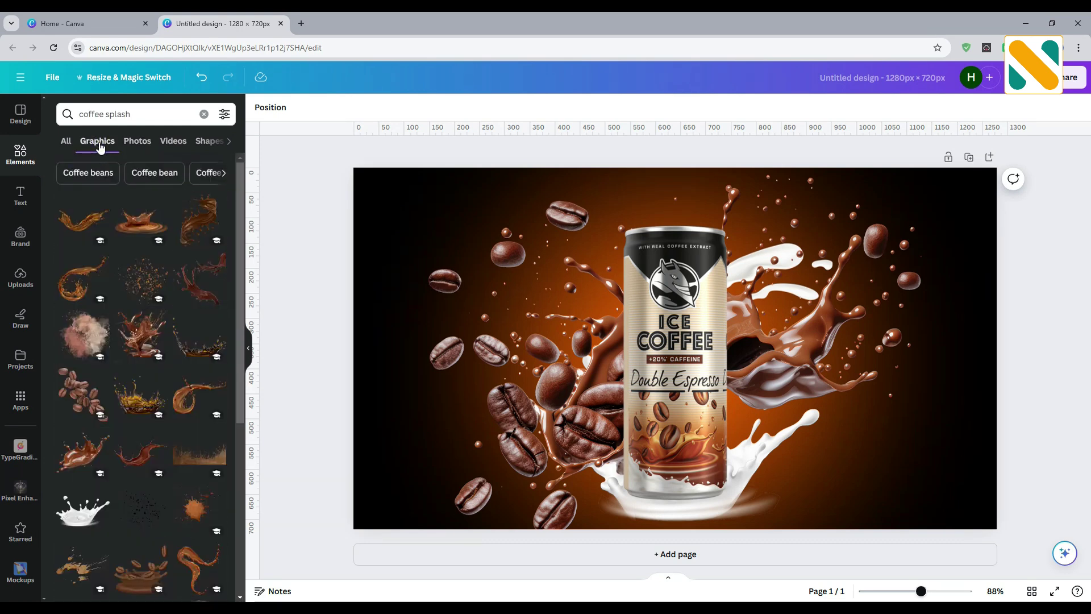
pyautogui.click(83, 284)
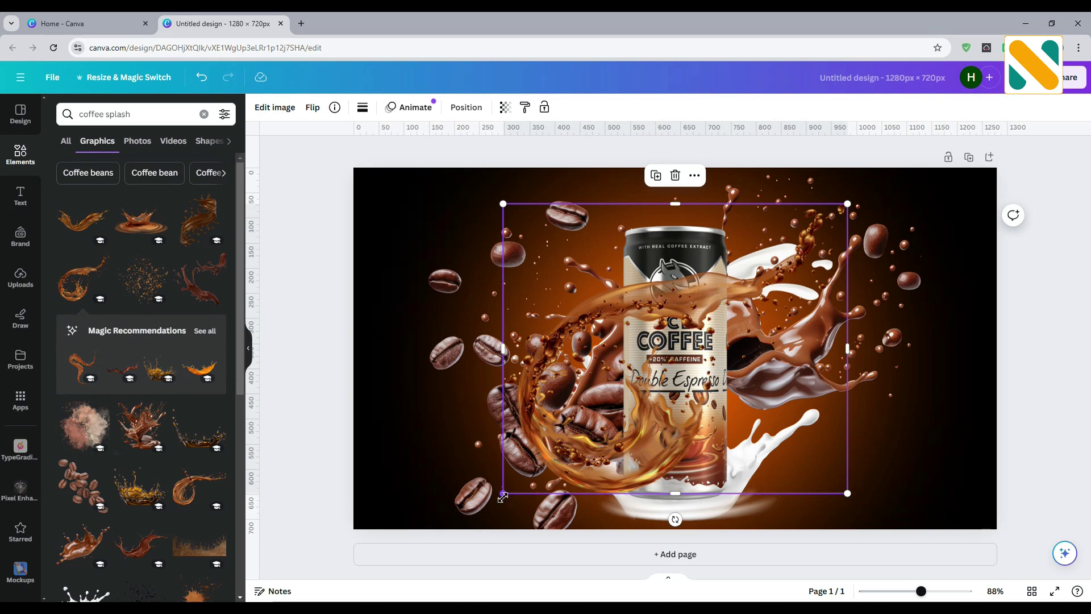
pyautogui.moveTo(503, 498); pyautogui.dragTo(665, 356)
pyautogui.moveTo(739, 307); pyautogui.dragTo(672, 270)
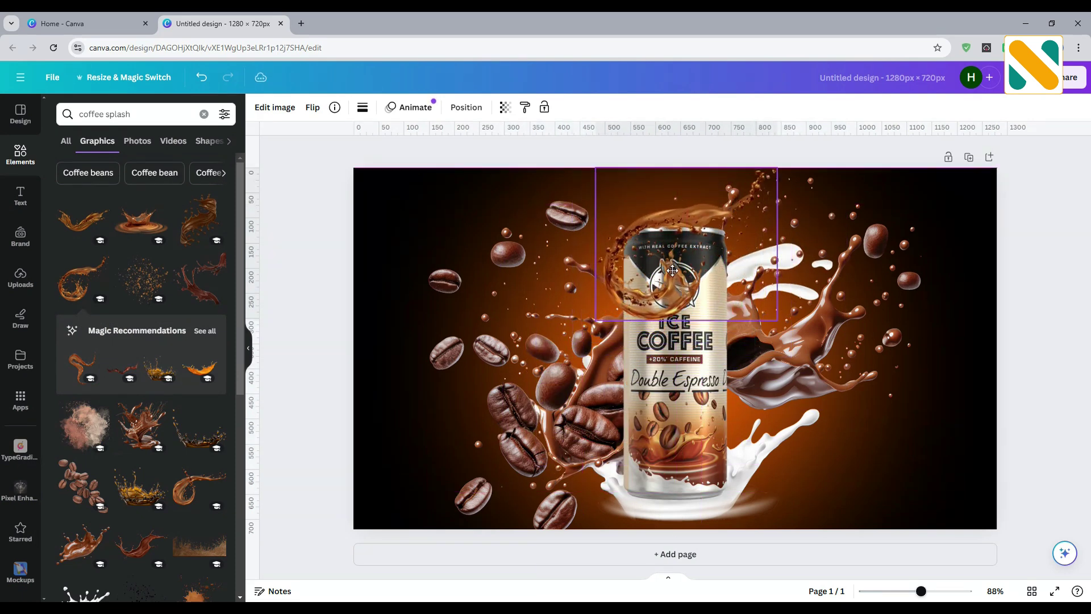
pyautogui.moveTo(598, 169); pyautogui.dragTo(620, 177)
pyautogui.moveTo(678, 272); pyautogui.dragTo(683, 262)
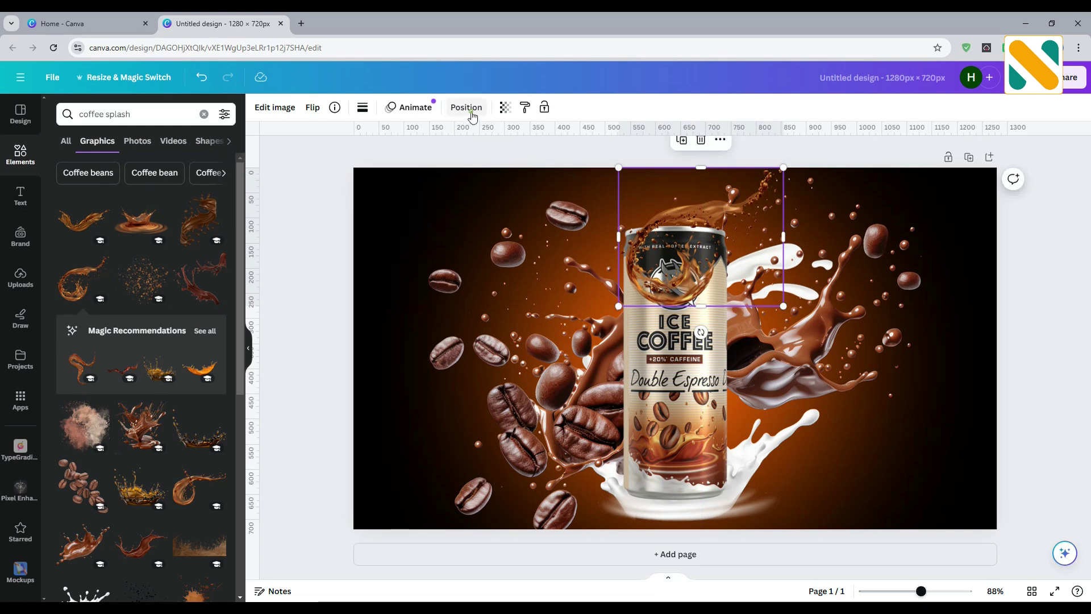
# - Move the swirling coffee splash one layer back so it sits behind the can
pyautogui.click(466, 107)
pyautogui.click(214, 140)
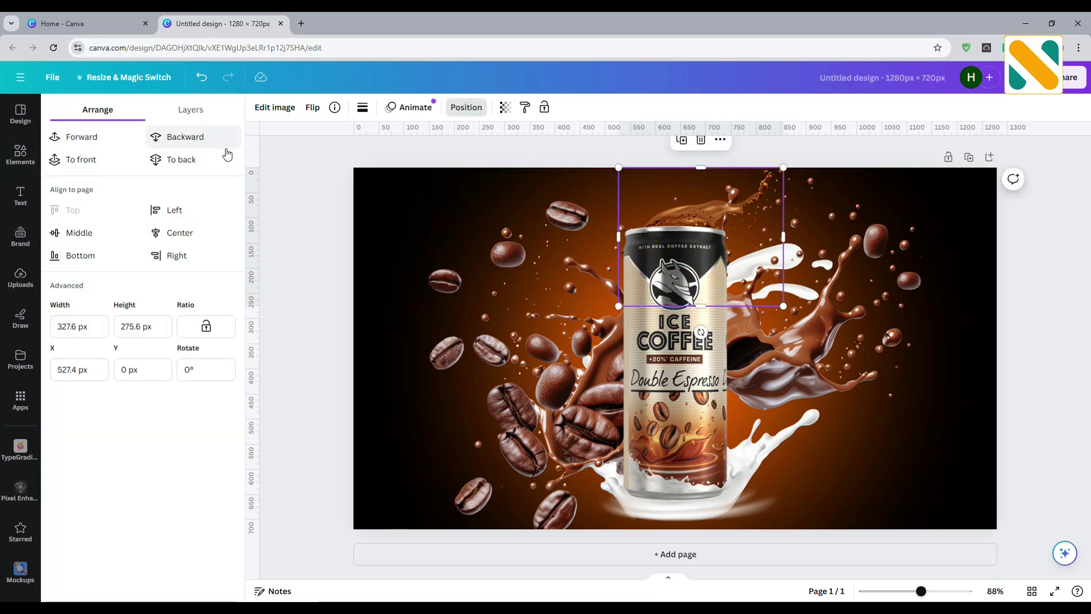
pyautogui.click(310, 274)
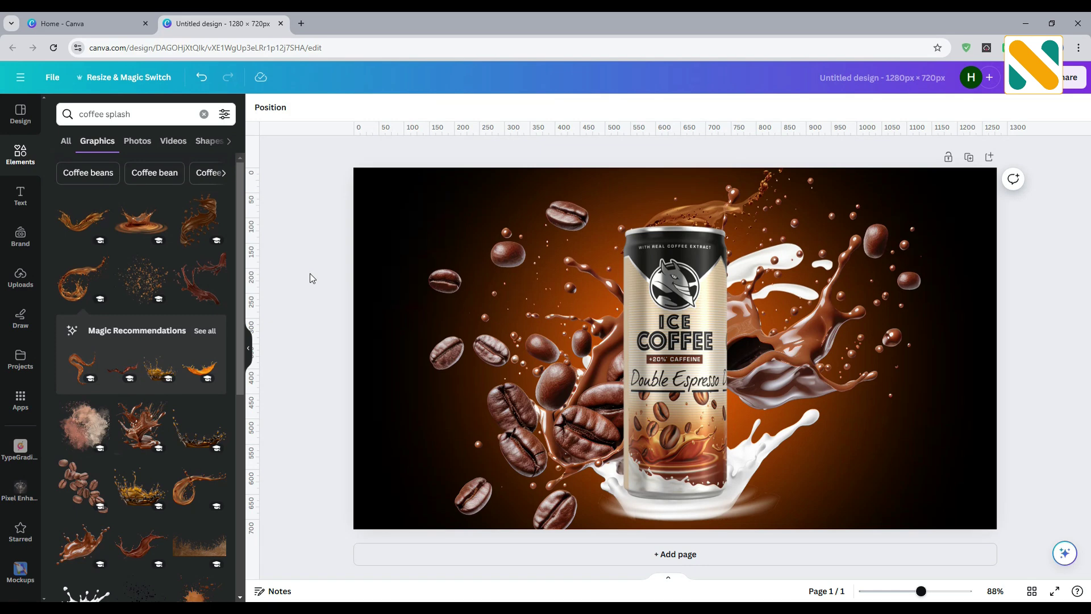
# - Adjust the whole can image, setting brightness, contrast and shadows to 10 each
pyautogui.click(696, 337)
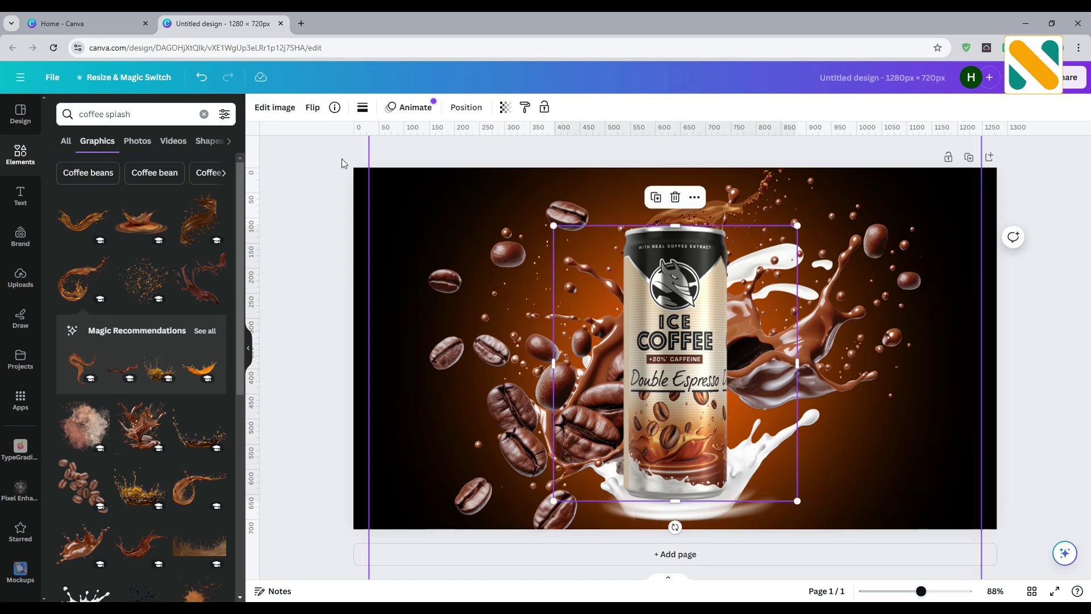
pyautogui.click(290, 110)
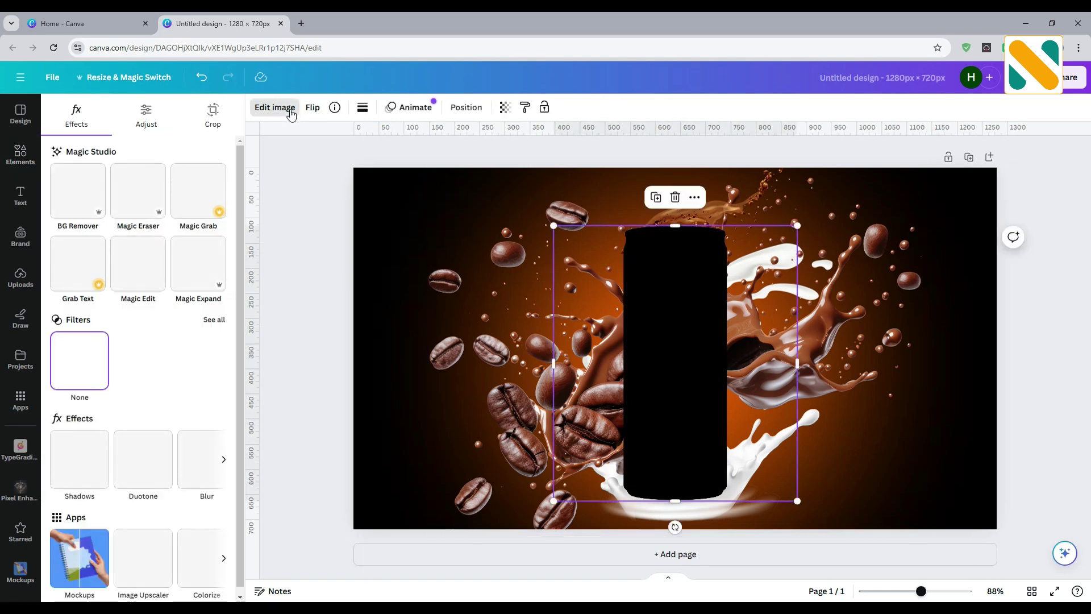
pyautogui.click(158, 115)
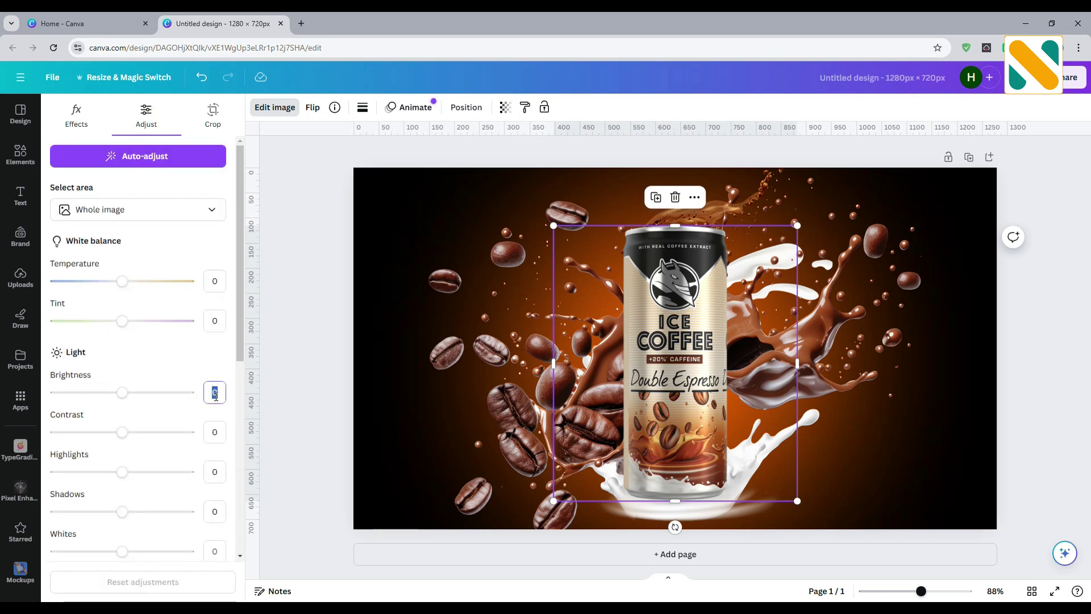
pyautogui.press('Return')
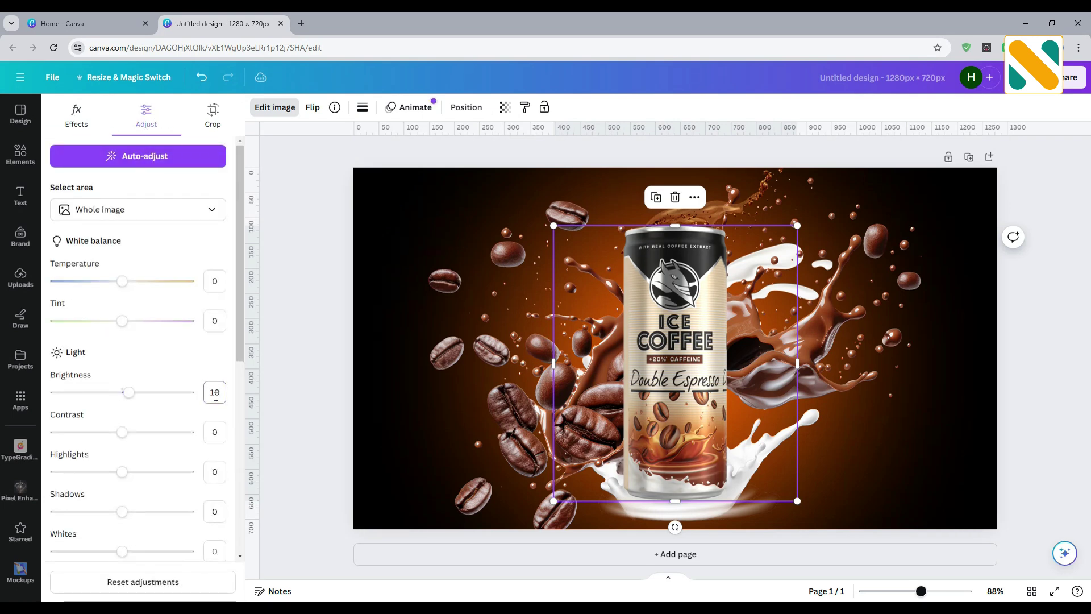
pyautogui.click(215, 431)
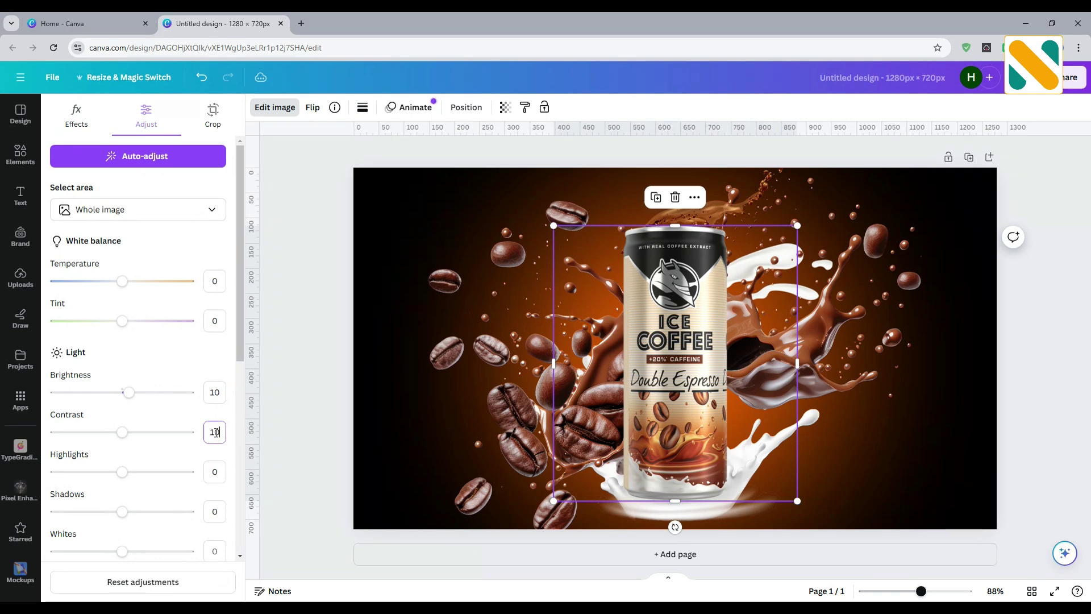
pyautogui.scroll(-5, 216, 431)
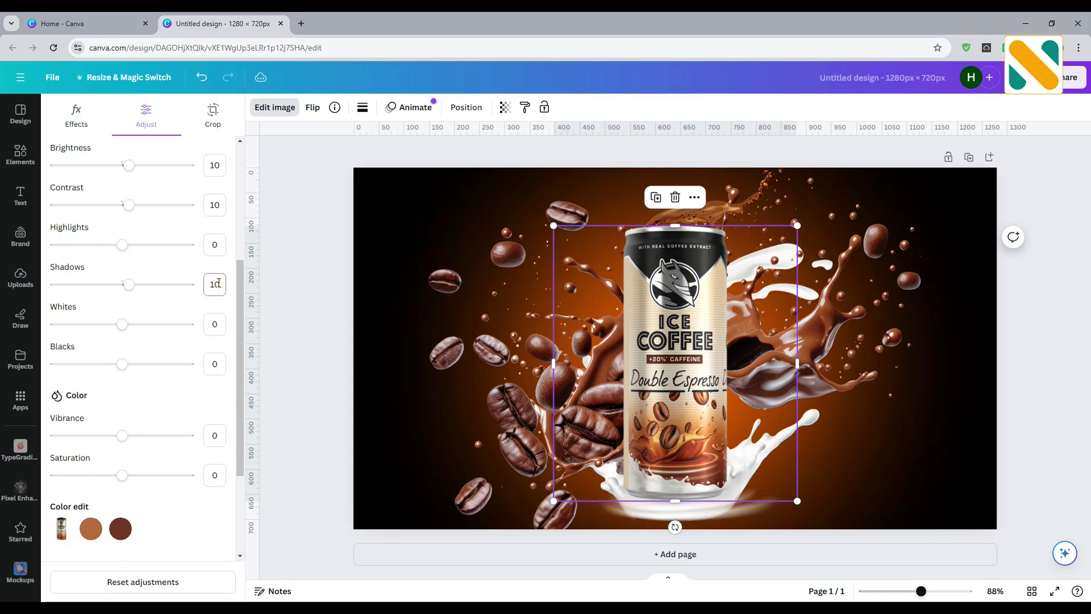
# - Set the can image's vibrance to 15, saturation to 10 and whites to 10
pyautogui.scroll(-2, 219, 283)
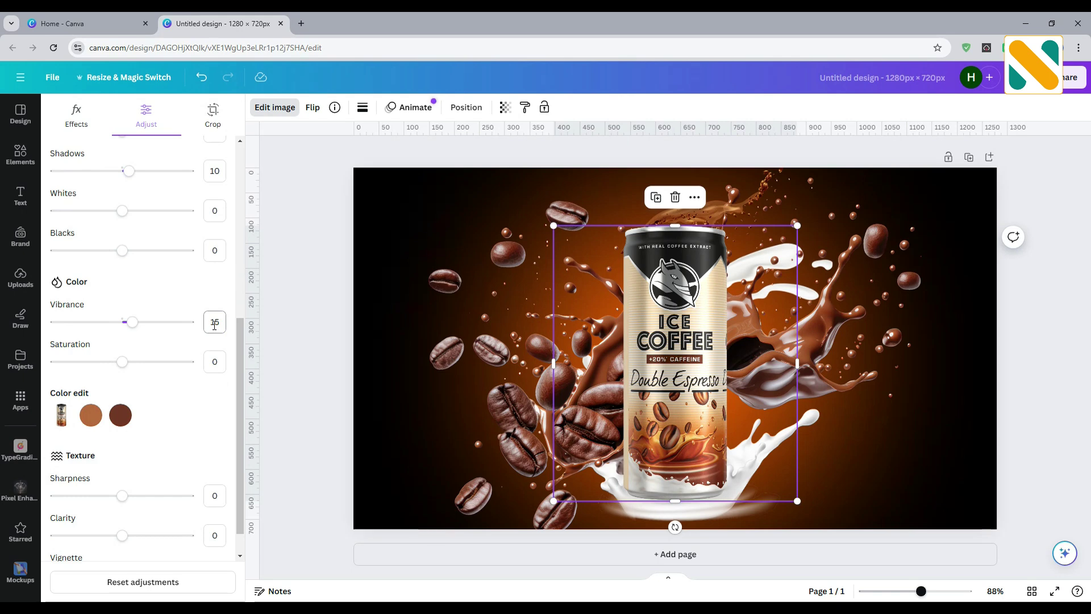
pyautogui.click(214, 362)
pyautogui.scroll(-1, 218, 427)
pyautogui.scroll(3, 218, 426)
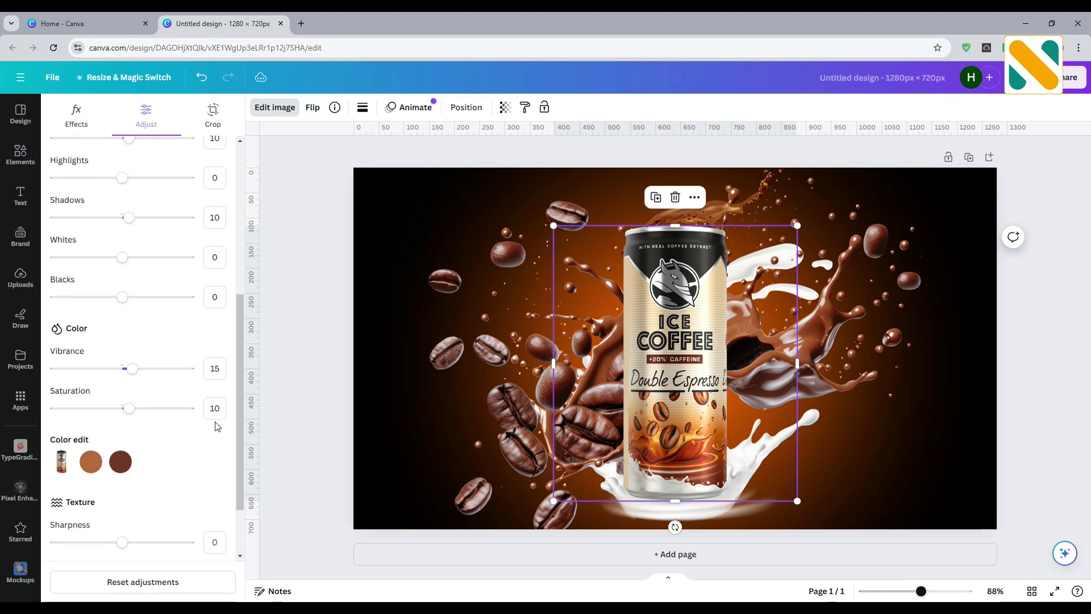
pyautogui.scroll(2, 196, 384)
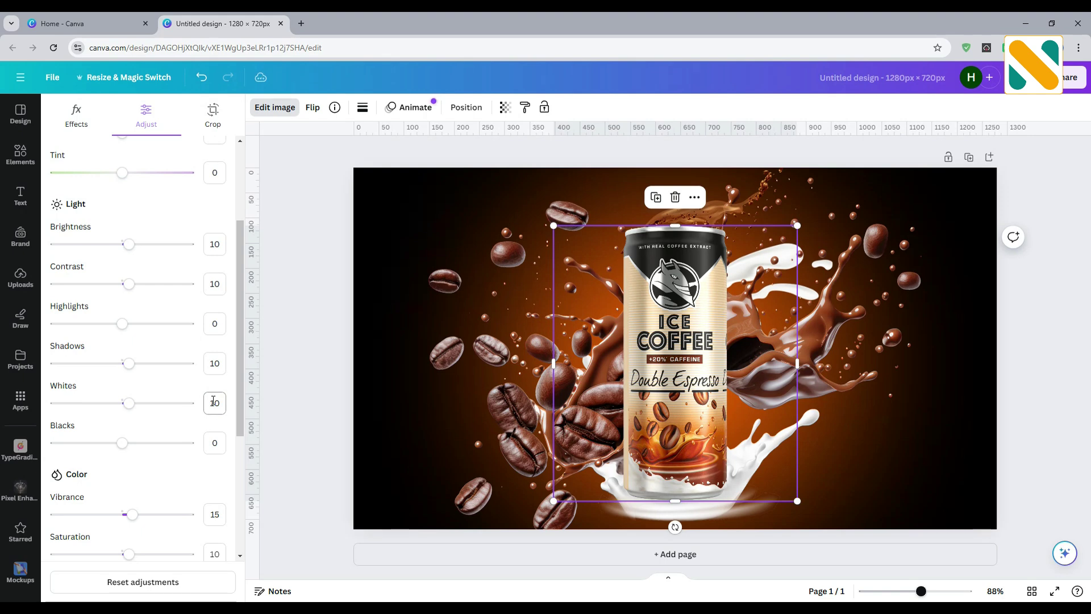
# - Search the graphics for "coffee color glow" and add the blurred orange glow centred over the can
pyautogui.click(299, 285)
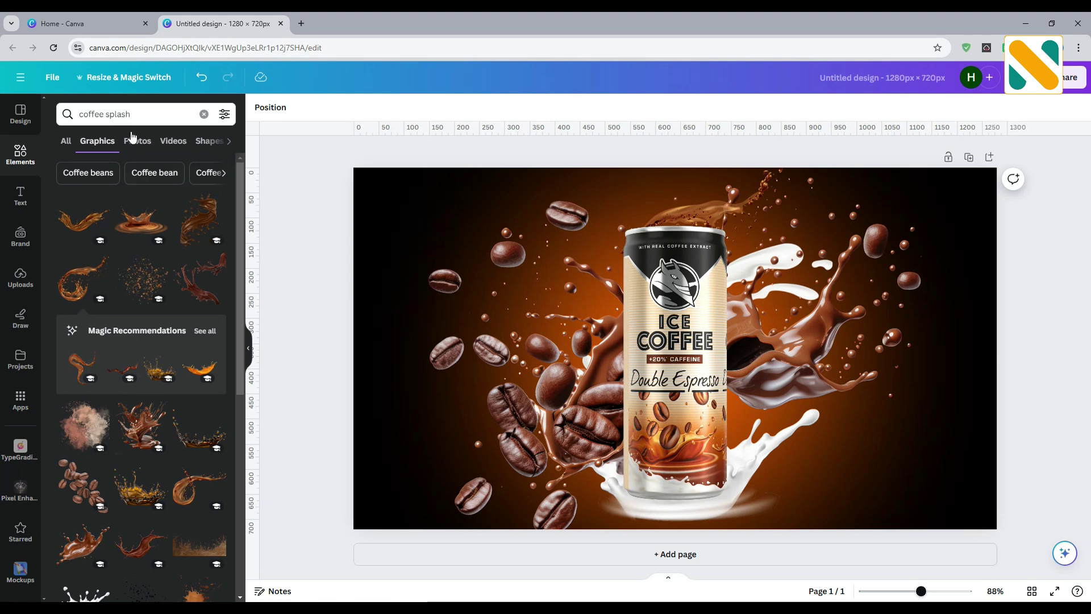
pyautogui.click(149, 113)
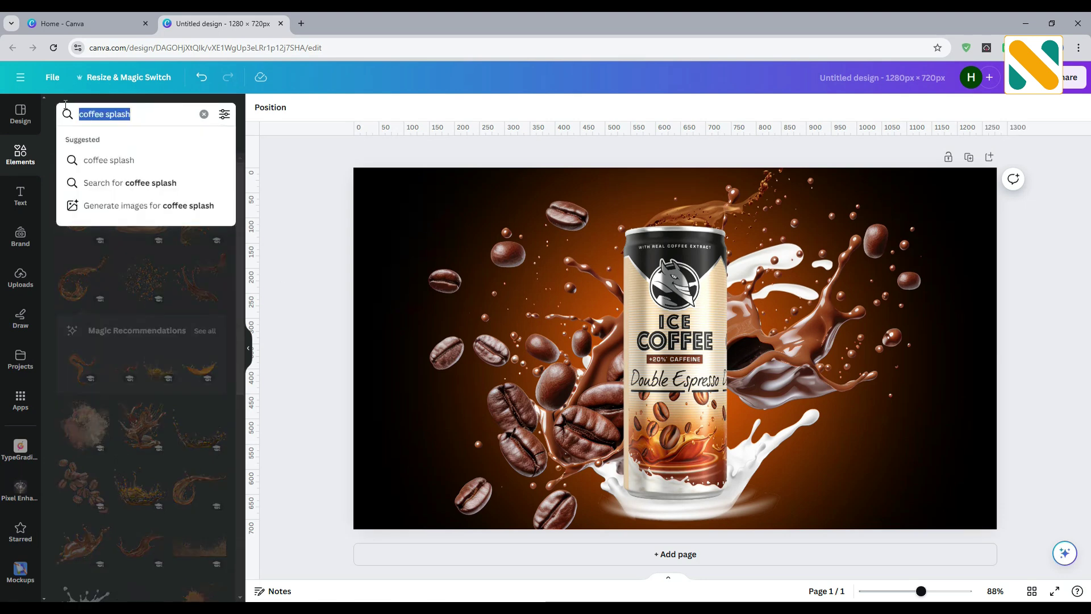
pyautogui.write('coffee')
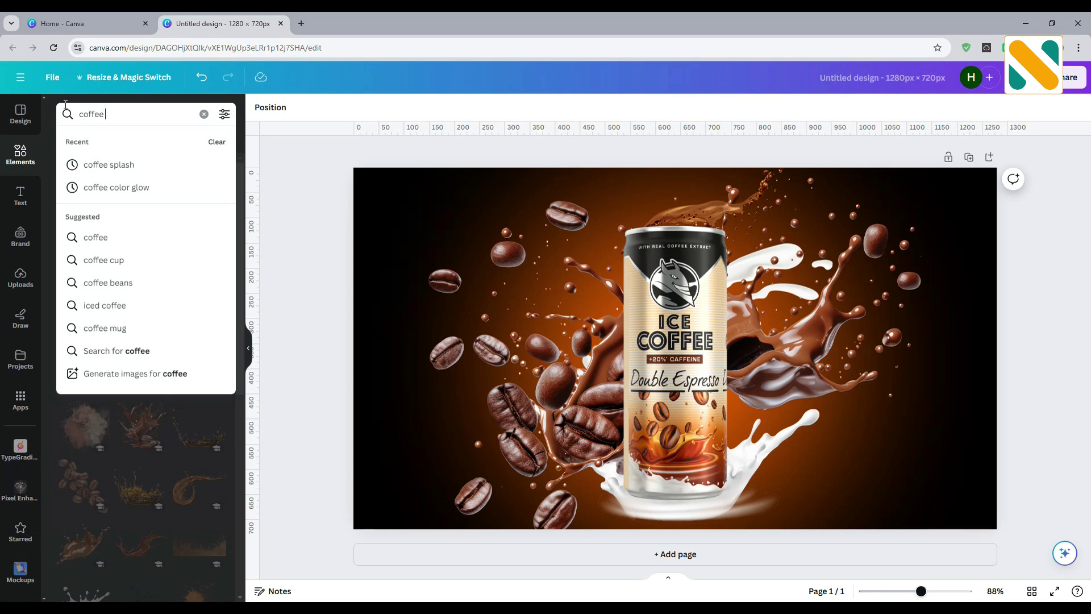
pyautogui.write(' color glow')
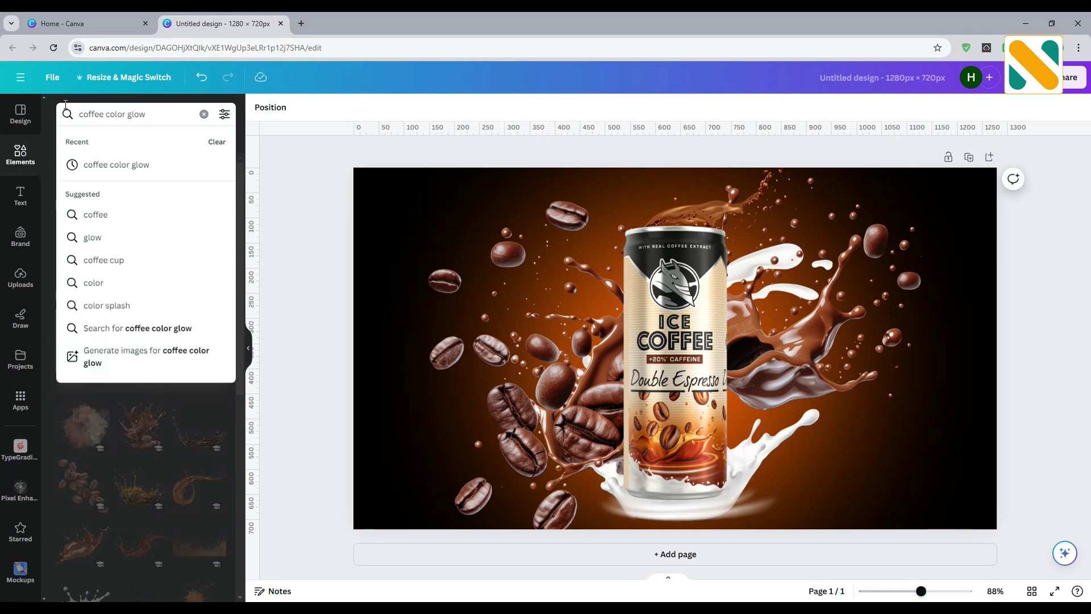
pyautogui.press('Return')
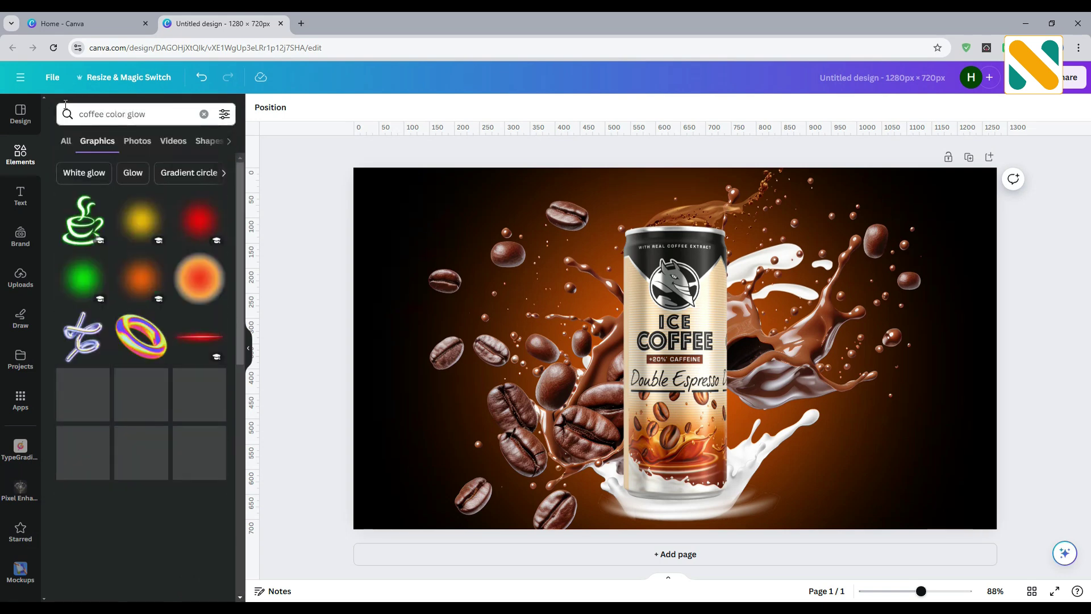
pyautogui.click(142, 280)
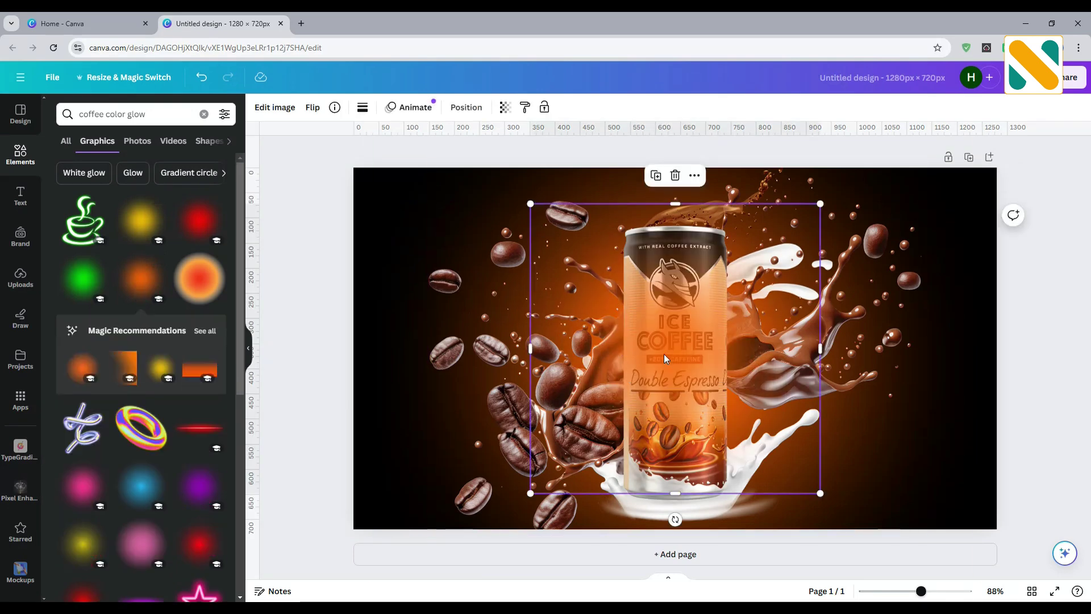
pyautogui.moveTo(666, 358); pyautogui.dragTo(664, 353)
# - Move the orange glow back in the layer order so it sits just behind the can but over the splashes
pyautogui.click(465, 107)
pyautogui.click(188, 136)
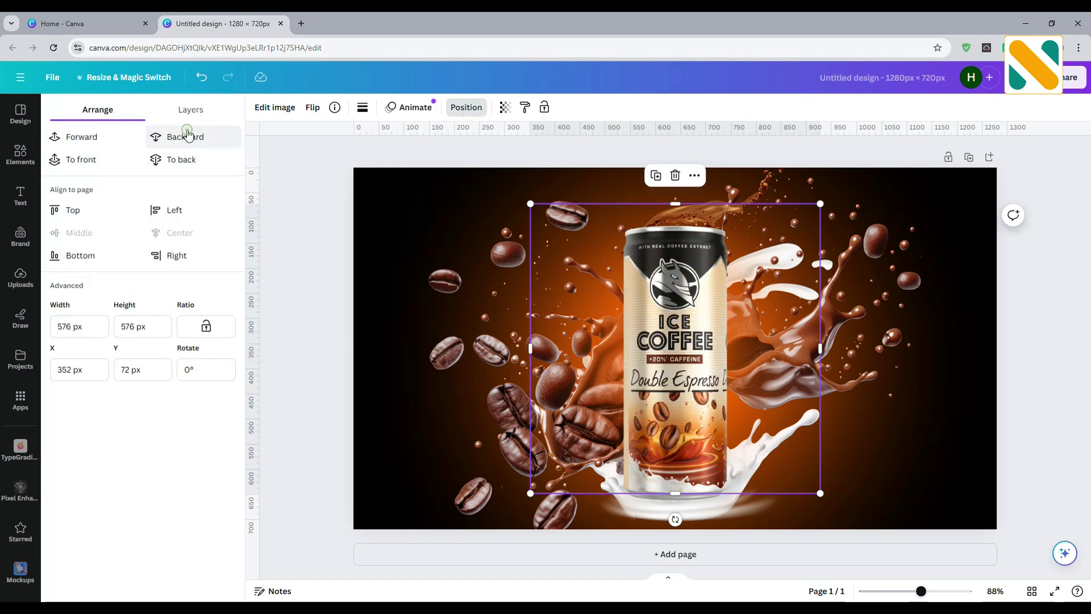
pyautogui.click(189, 136)
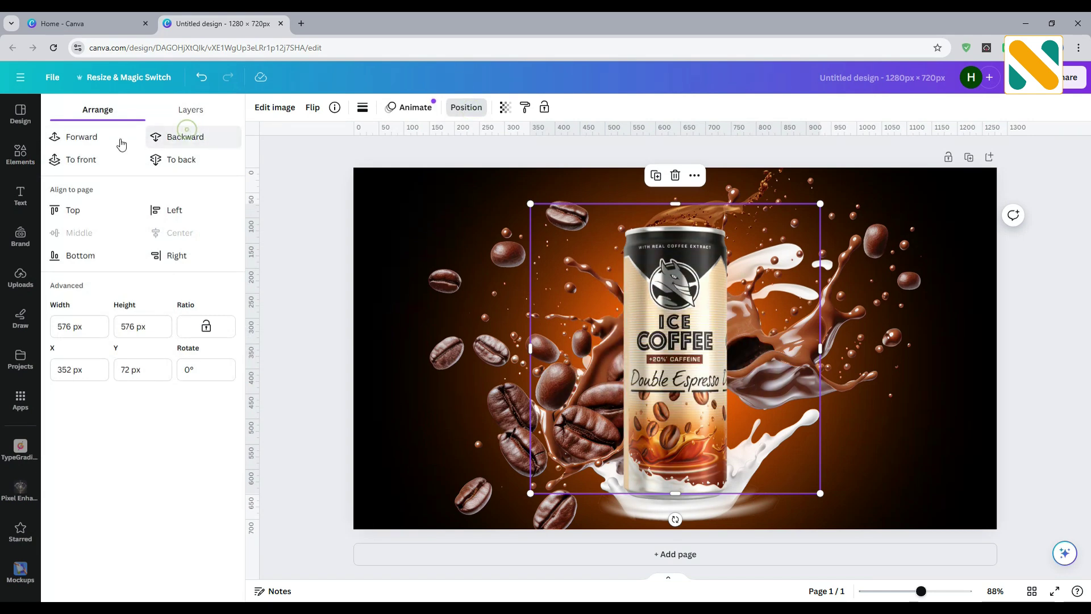
pyautogui.click(98, 142)
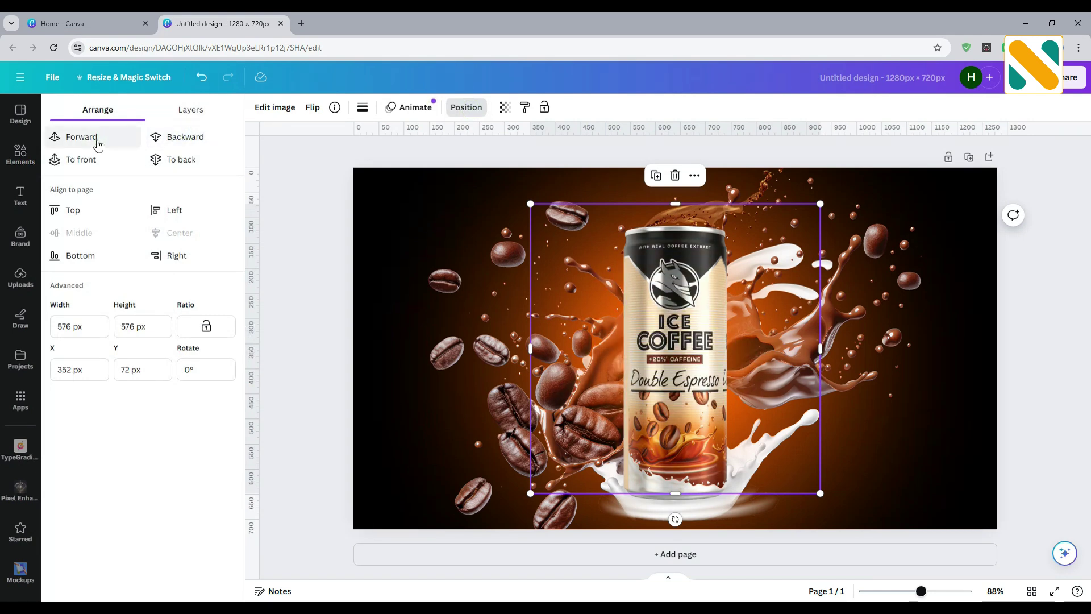
pyautogui.click(310, 302)
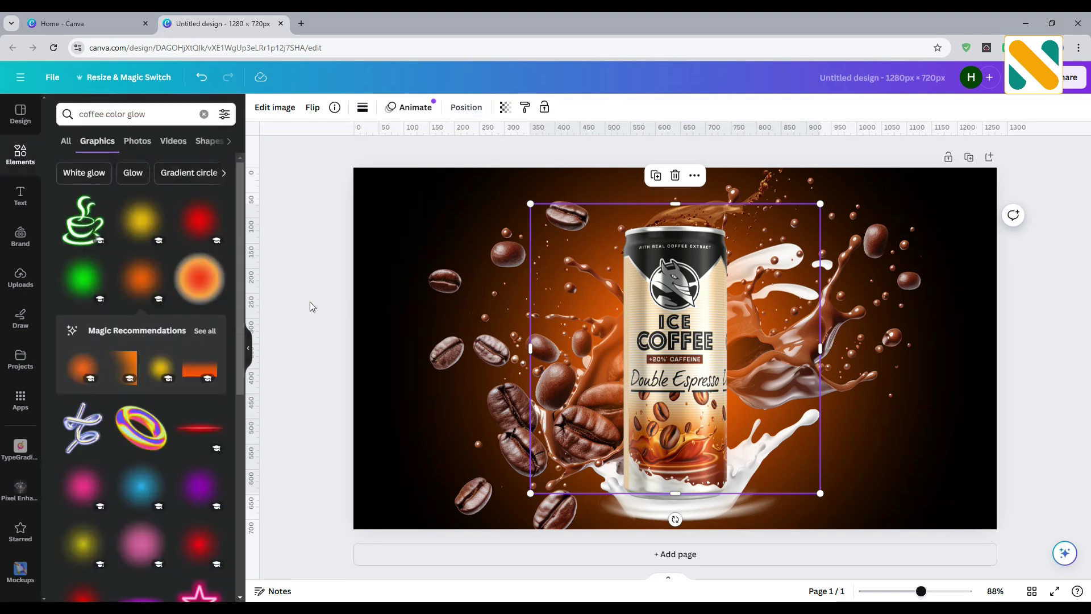
pyautogui.click(310, 302)
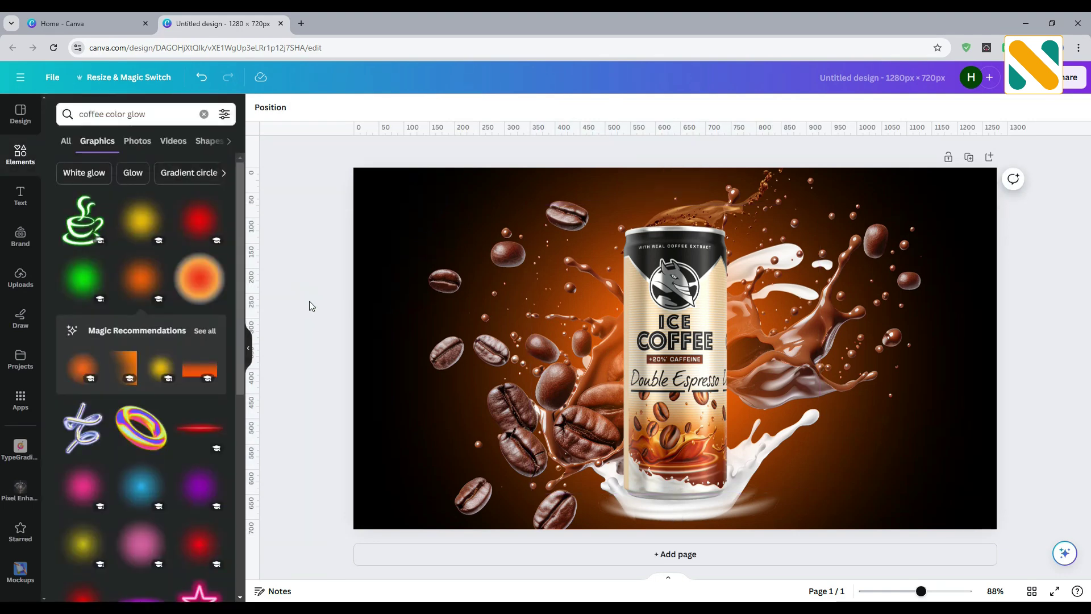
# - Enlarge the can image slightly and recentre it horizontally on the page
pyautogui.click(745, 284)
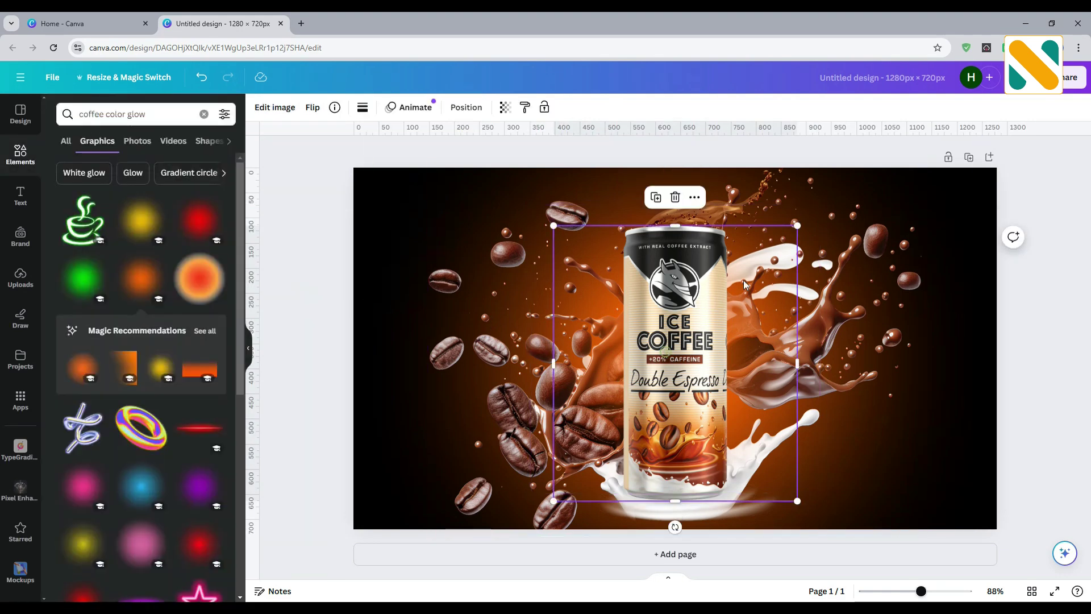
pyautogui.moveTo(799, 225); pyautogui.dragTo(805, 216)
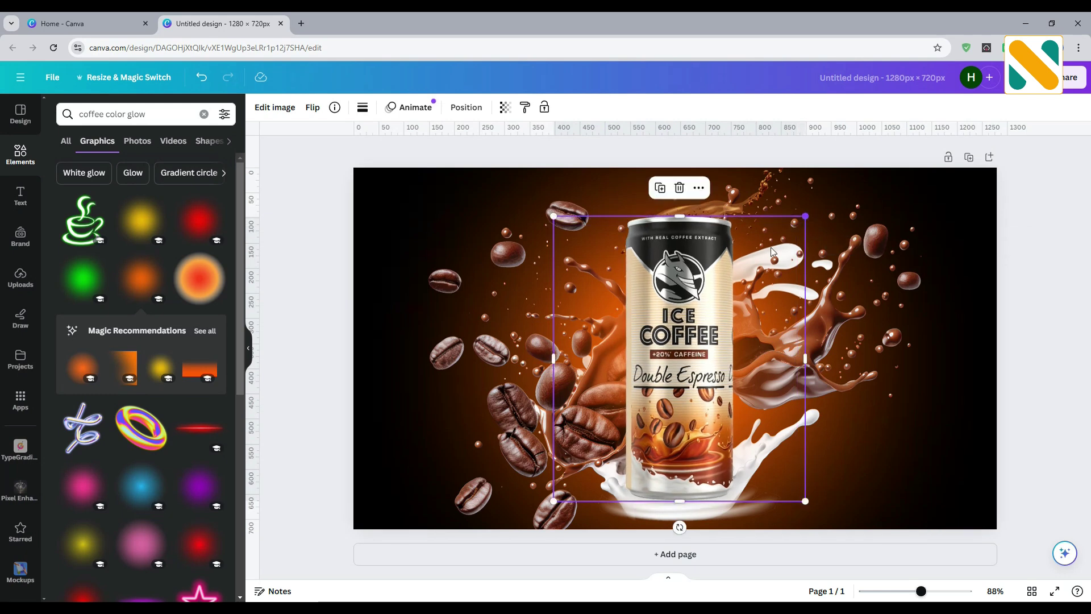
pyautogui.moveTo(683, 338); pyautogui.dragTo(678, 334)
# - Raise the swirling coffee splash slightly above the page's upper edge and scale it down to fit the can's top
pyautogui.click(739, 197)
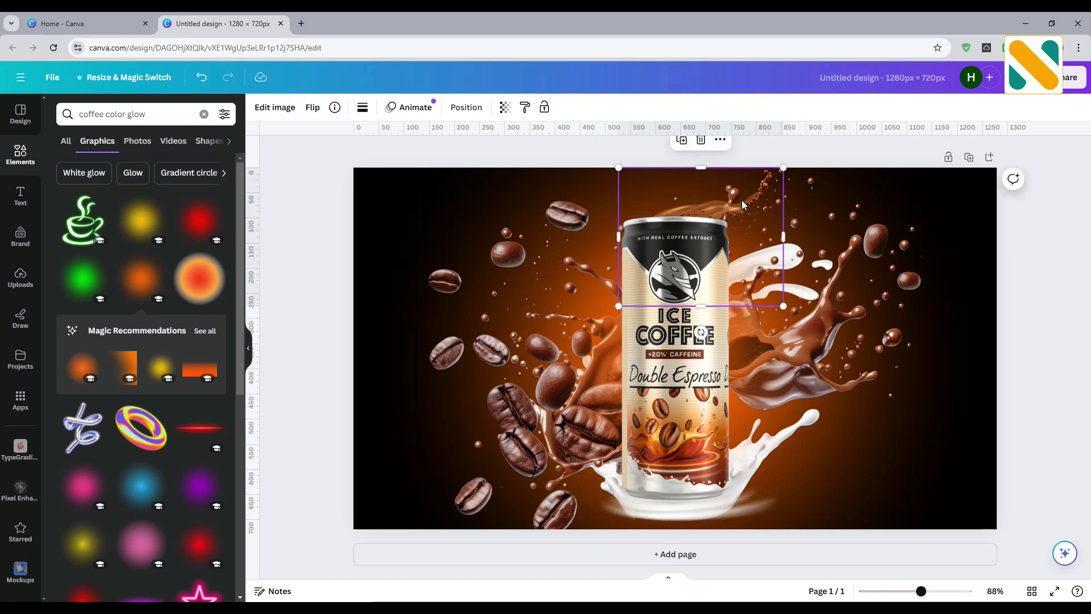
pyautogui.moveTo(741, 198); pyautogui.dragTo(741, 191)
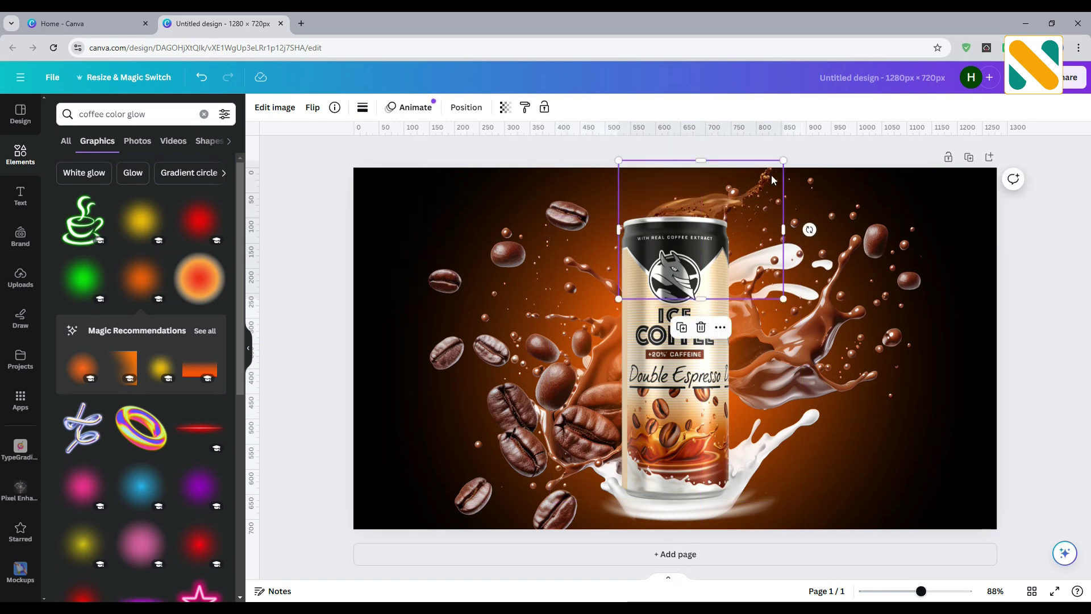
pyautogui.moveTo(788, 160); pyautogui.dragTo(780, 167)
pyautogui.moveTo(724, 218); pyautogui.dragTo(724, 203)
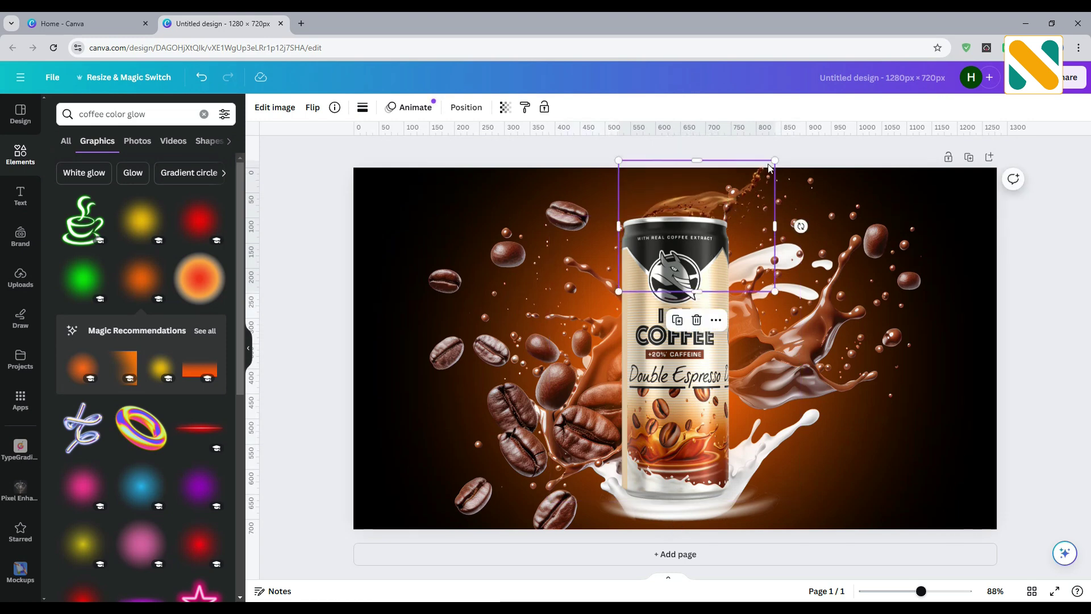
pyautogui.moveTo(775, 161); pyautogui.dragTo(768, 169)
pyautogui.click(318, 253)
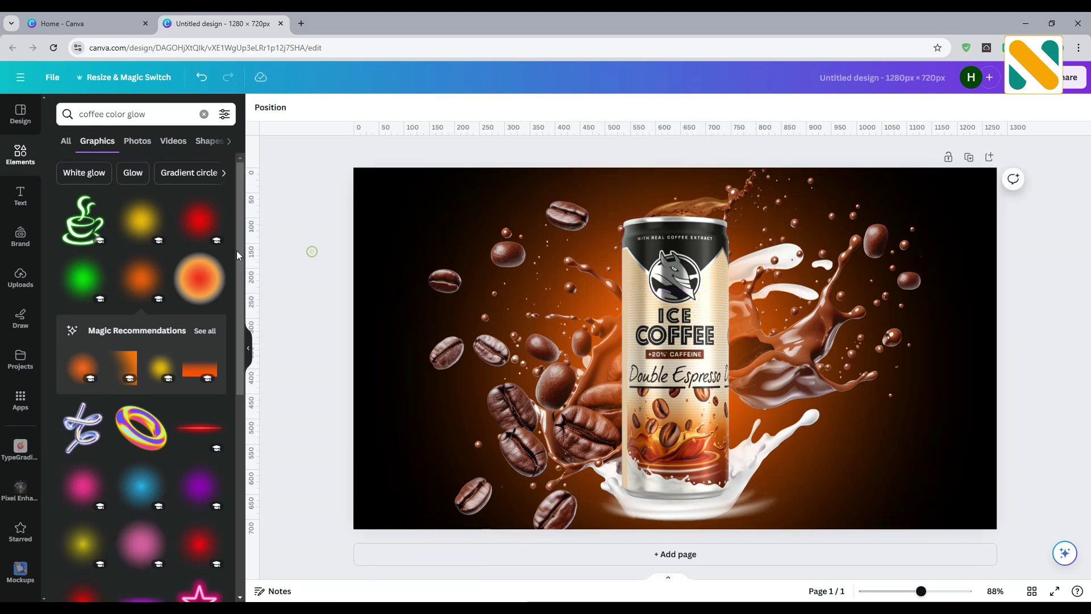
# - Add a subheading reading "cool down" and place it in the page's upper-left corner area
pyautogui.click(8, 197)
pyautogui.click(100, 278)
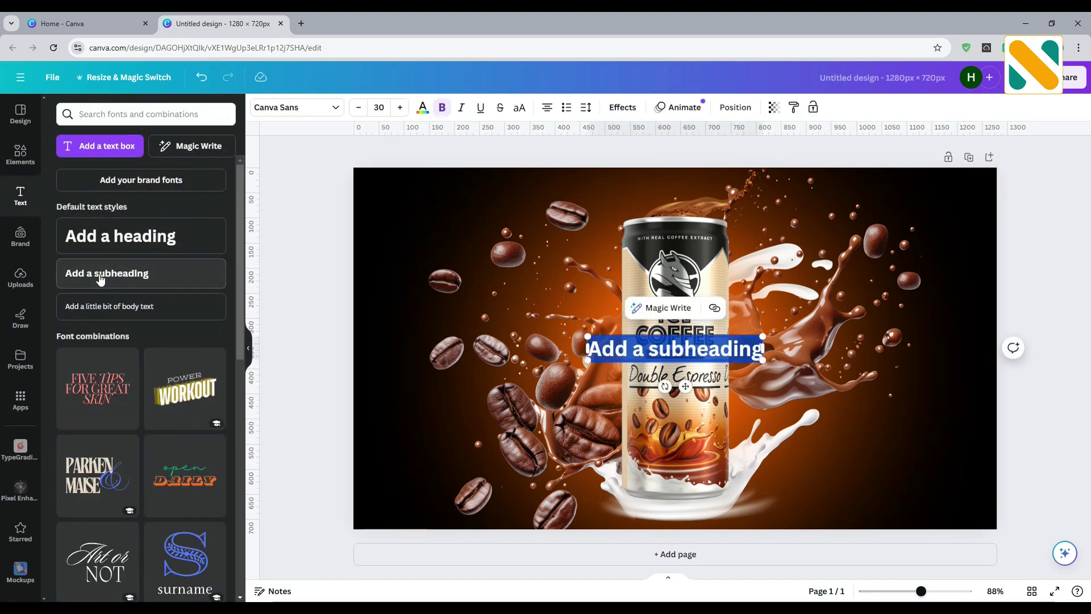
pyautogui.write('cool down')
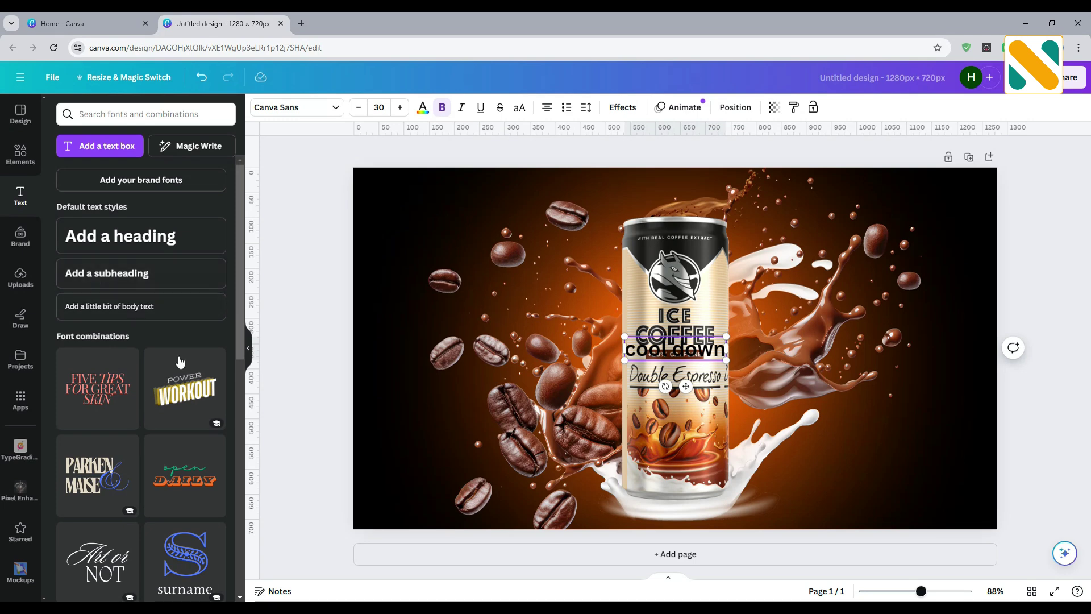
pyautogui.click(290, 314)
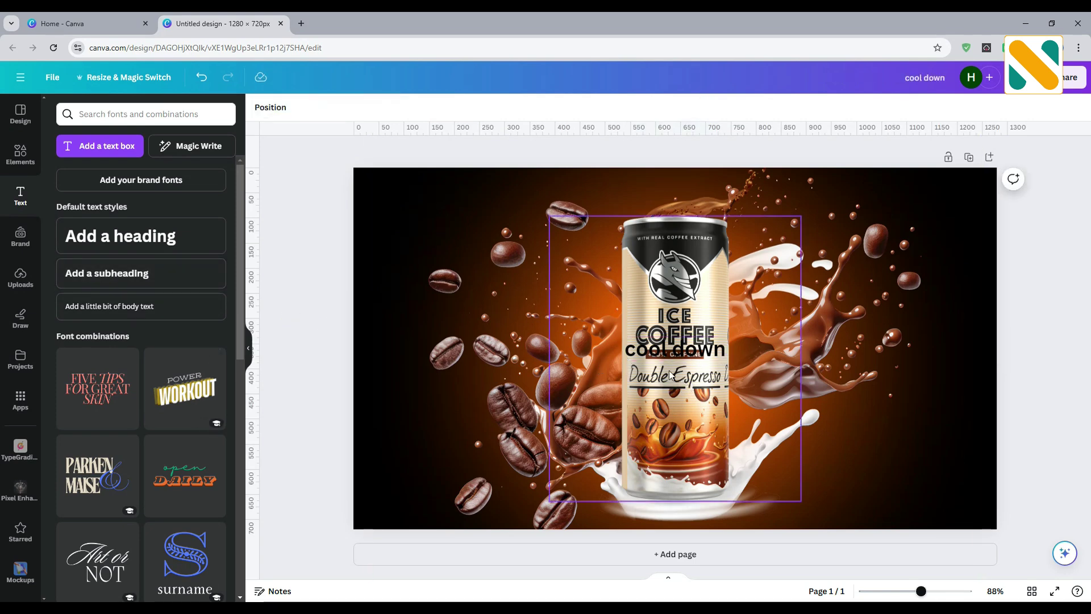
pyautogui.moveTo(668, 353); pyautogui.dragTo(418, 214)
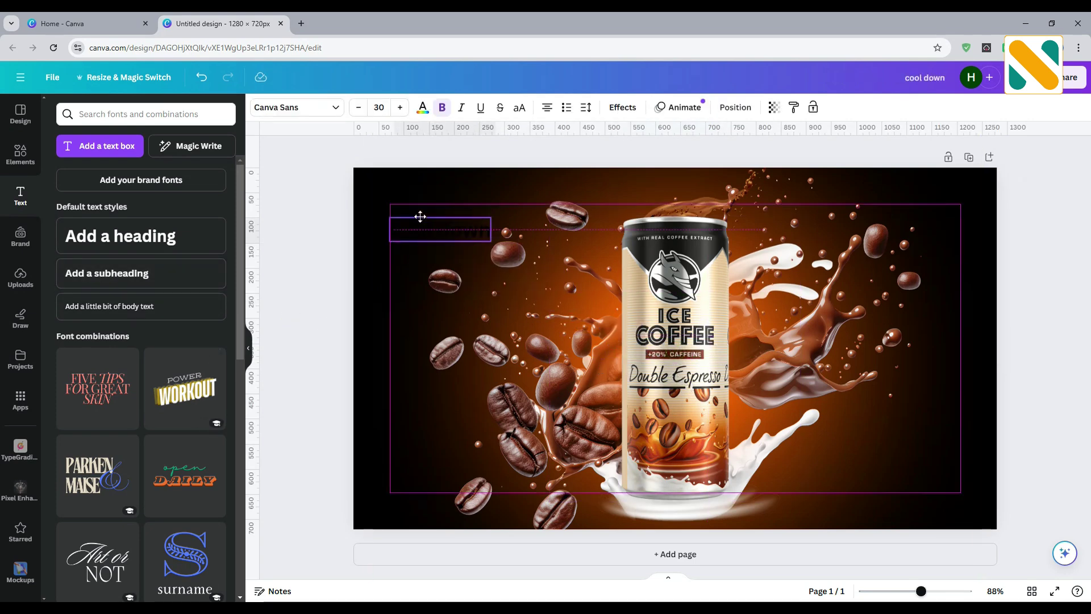
# - Format the "cool down" text in white uppercase with the Hollow effect
pyautogui.click(422, 107)
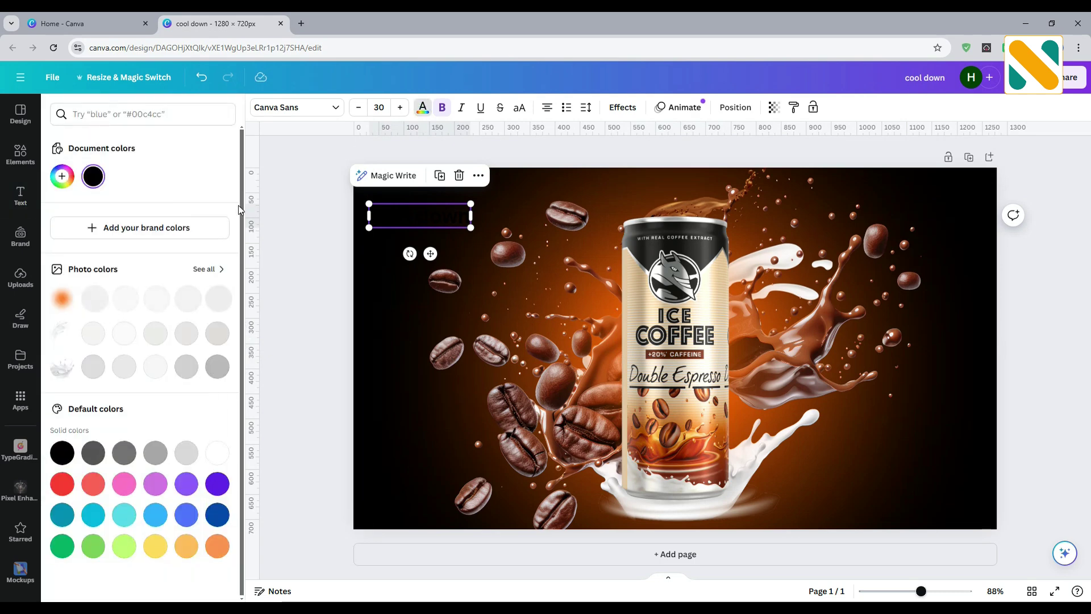
pyautogui.click(216, 453)
pyautogui.click(519, 108)
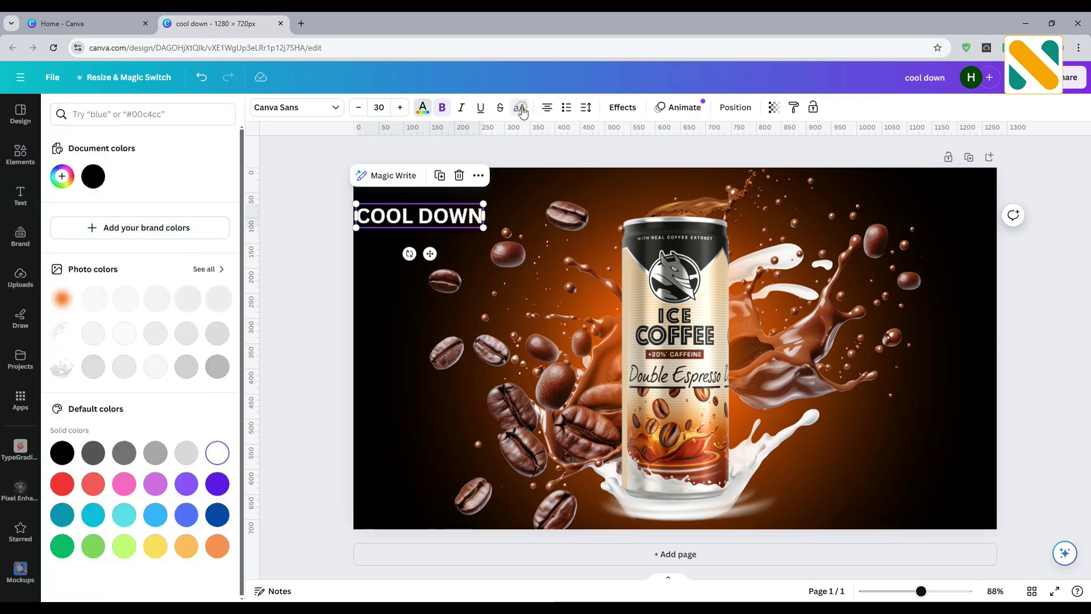
pyautogui.click(623, 108)
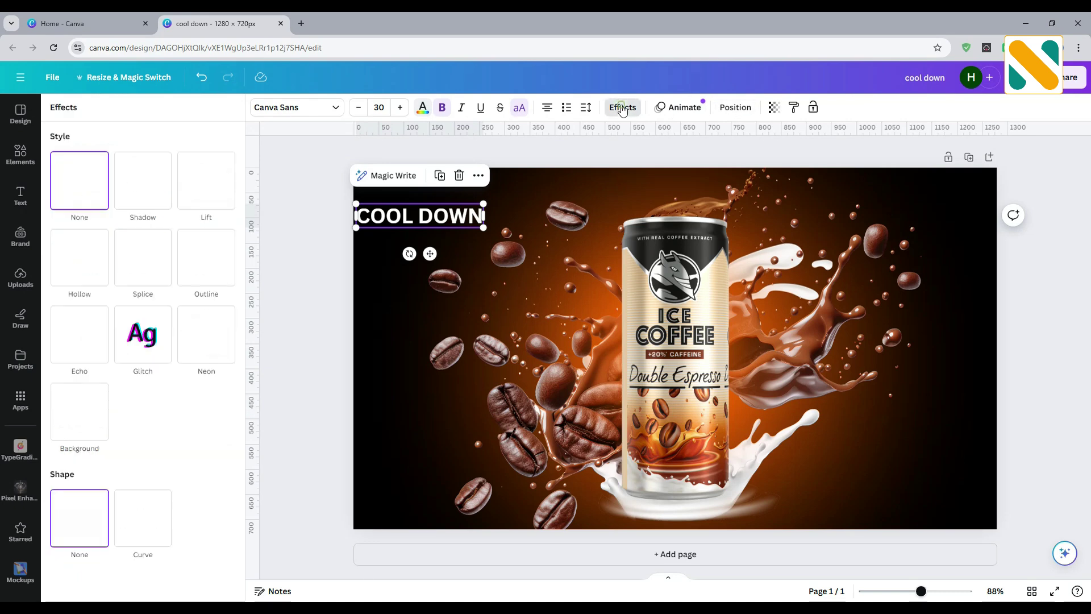
pyautogui.click(91, 262)
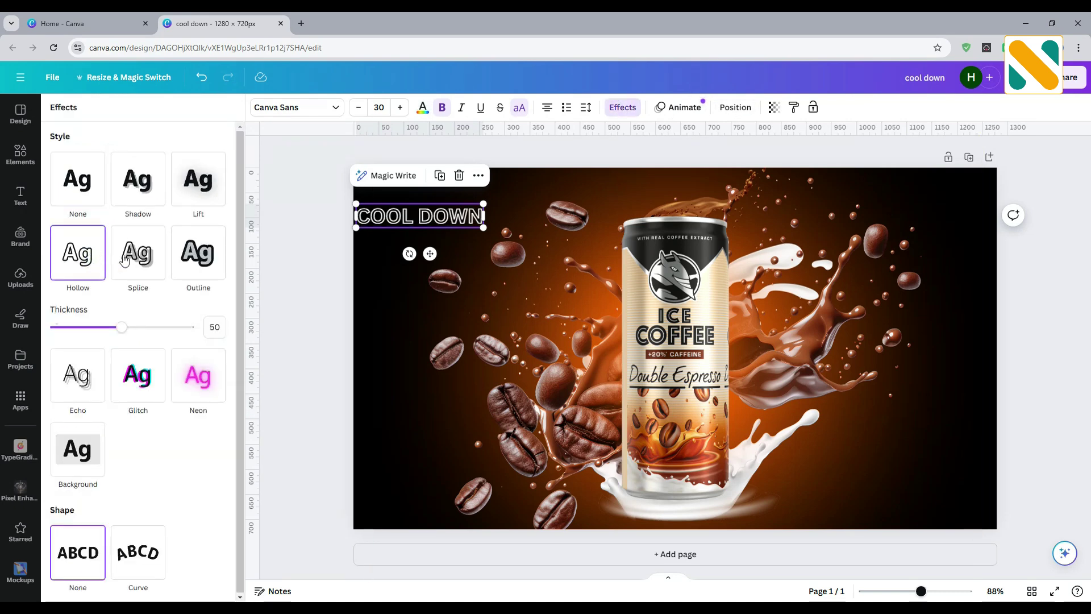
# - Align the COOL DOWN text to the page's upper-left margins at 72, 72 px and enlarge it to about font size 59.9
pyautogui.moveTo(392, 216); pyautogui.dragTo(426, 216)
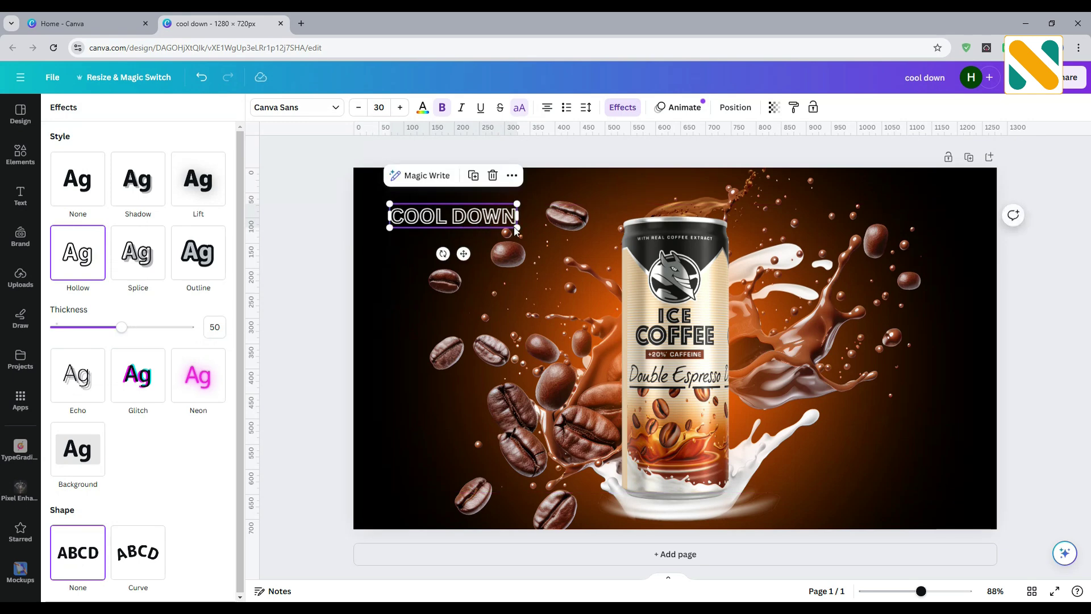
pyautogui.moveTo(519, 229); pyautogui.dragTo(636, 278)
pyautogui.click(295, 244)
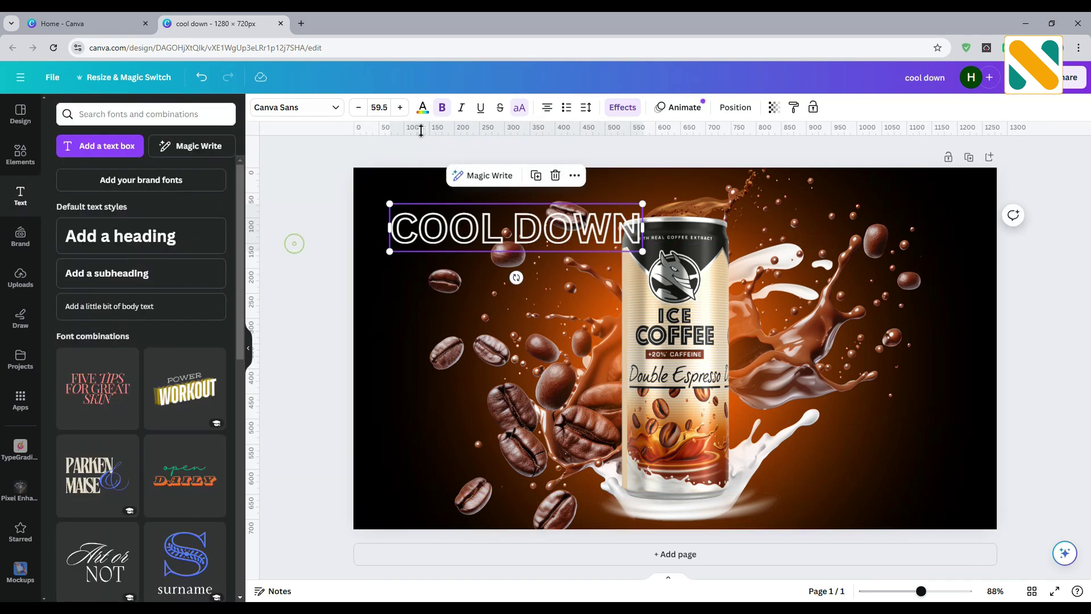
pyautogui.click(422, 107)
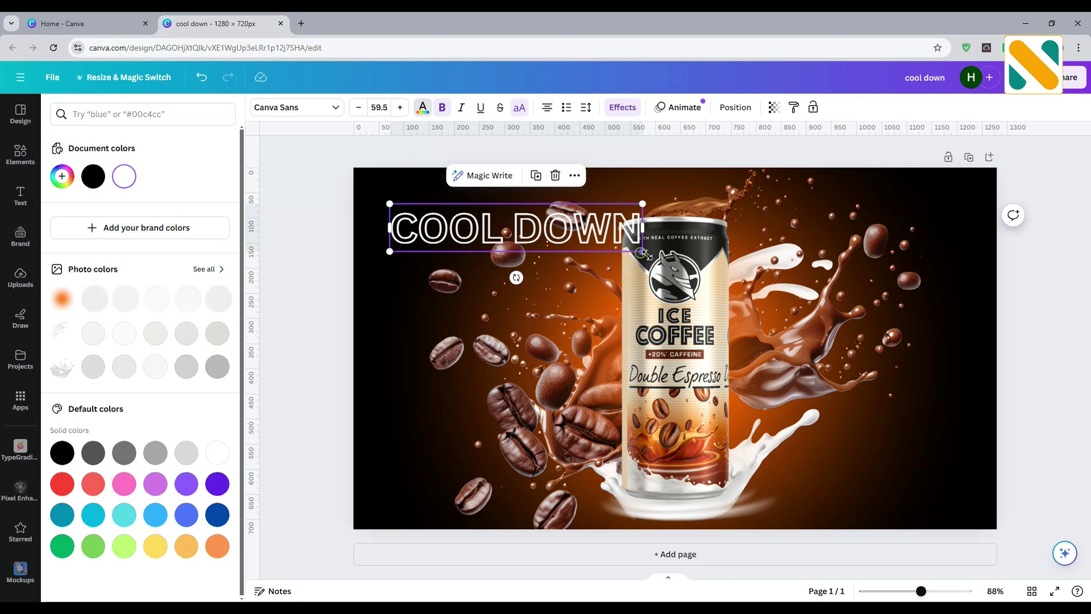
pyautogui.moveTo(646, 255); pyautogui.dragTo(643, 255)
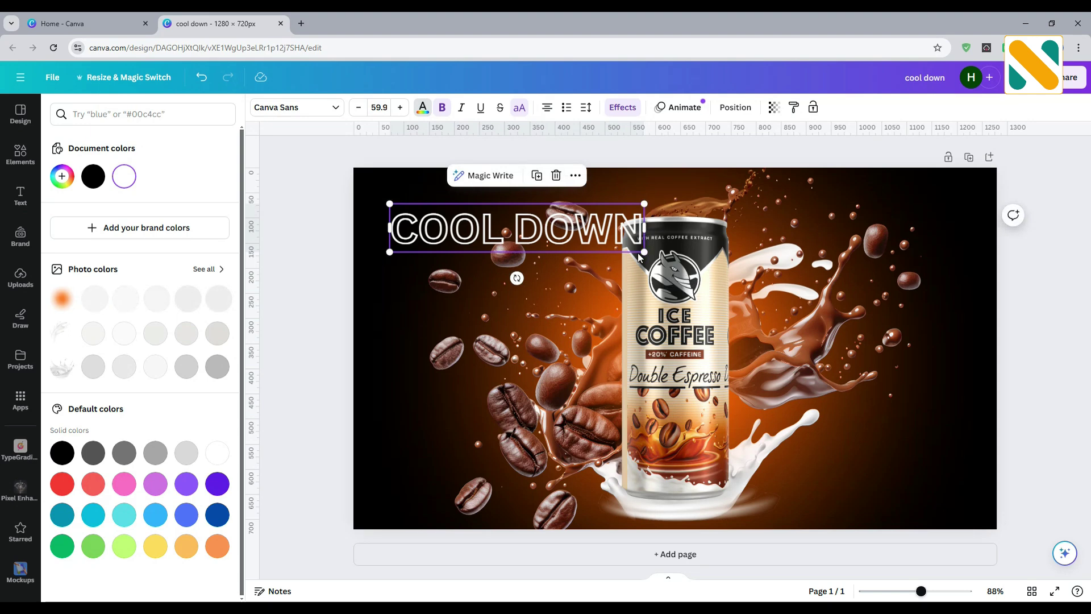
# - Send the COOL DOWN text to the back, behind the beans and can, and set its hollow outline thickness to 70
pyautogui.click(735, 107)
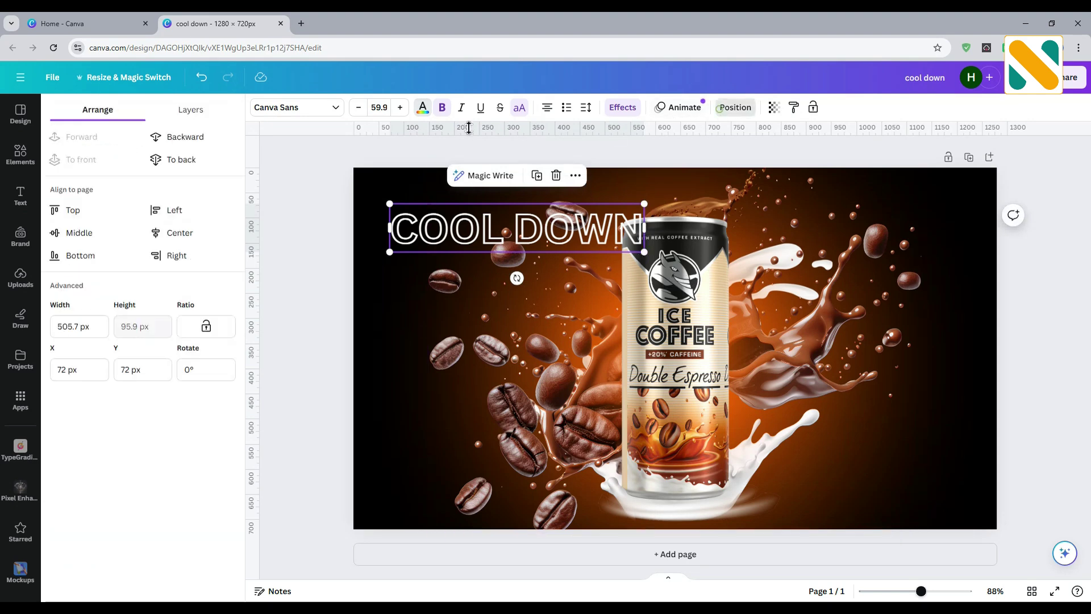
pyautogui.click(201, 143)
pyautogui.click(201, 142)
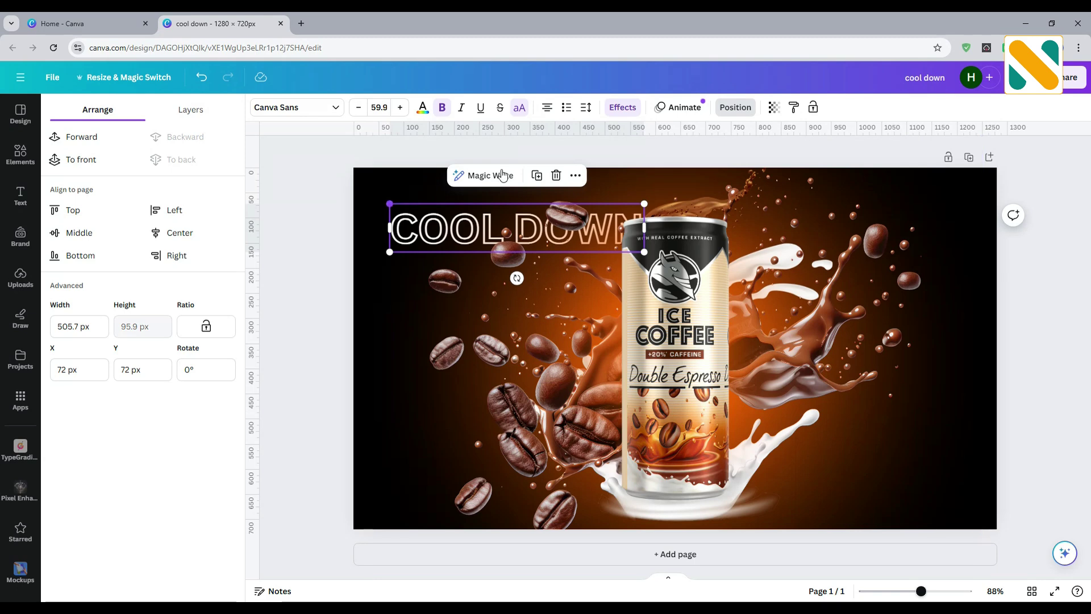
pyautogui.click(623, 109)
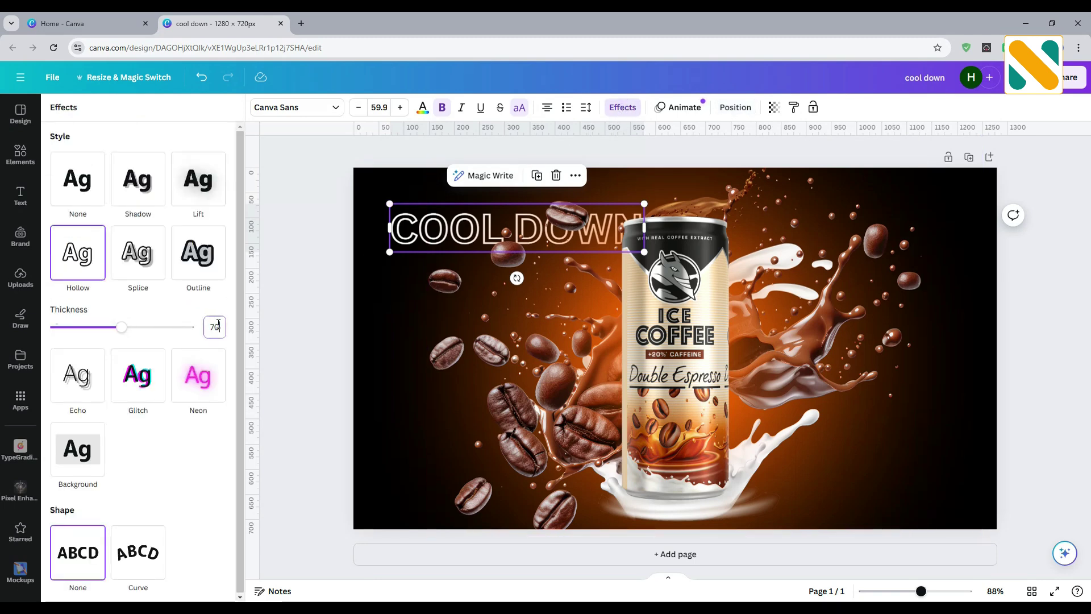
pyautogui.press('Return')
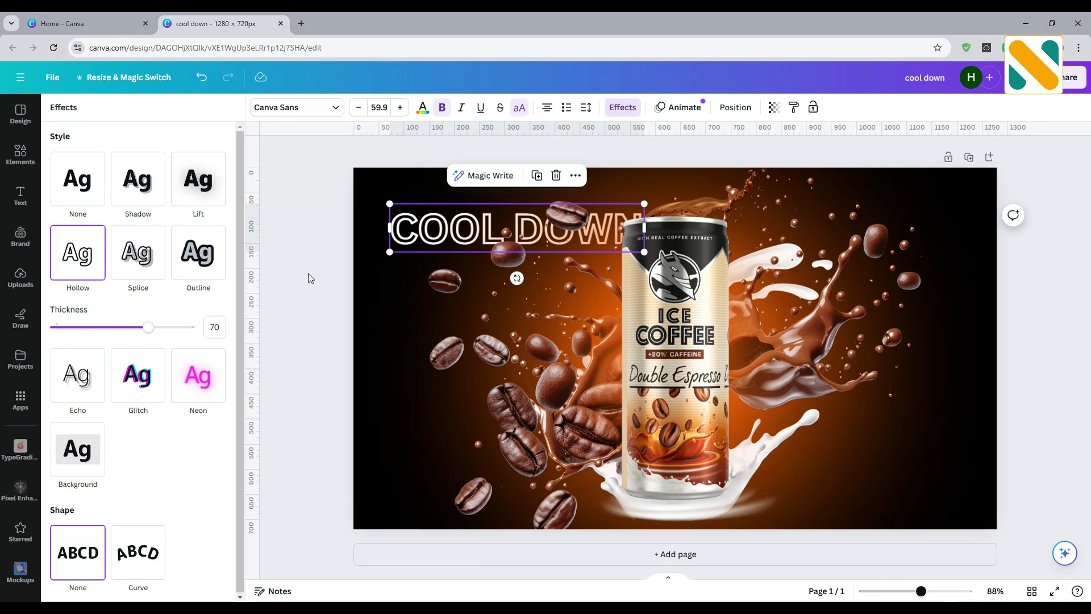
# - Duplicate the COOL DOWN text, place the copy in the page's lower-right area and change its wording to PERK UP
pyautogui.click(538, 179)
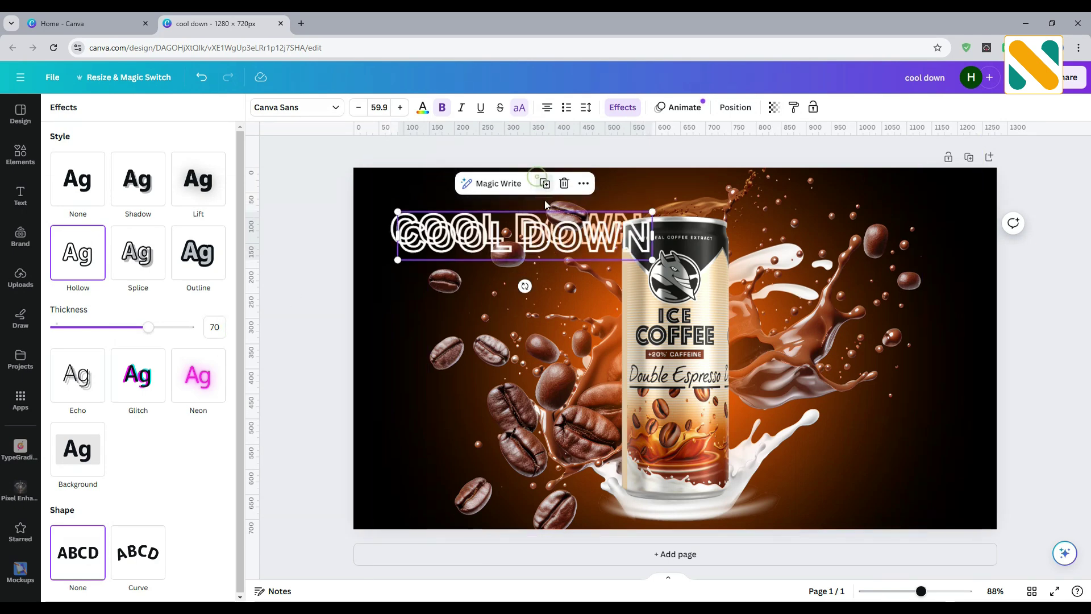
pyautogui.moveTo(528, 227); pyautogui.dragTo(852, 477)
pyautogui.doubleClick(852, 477)
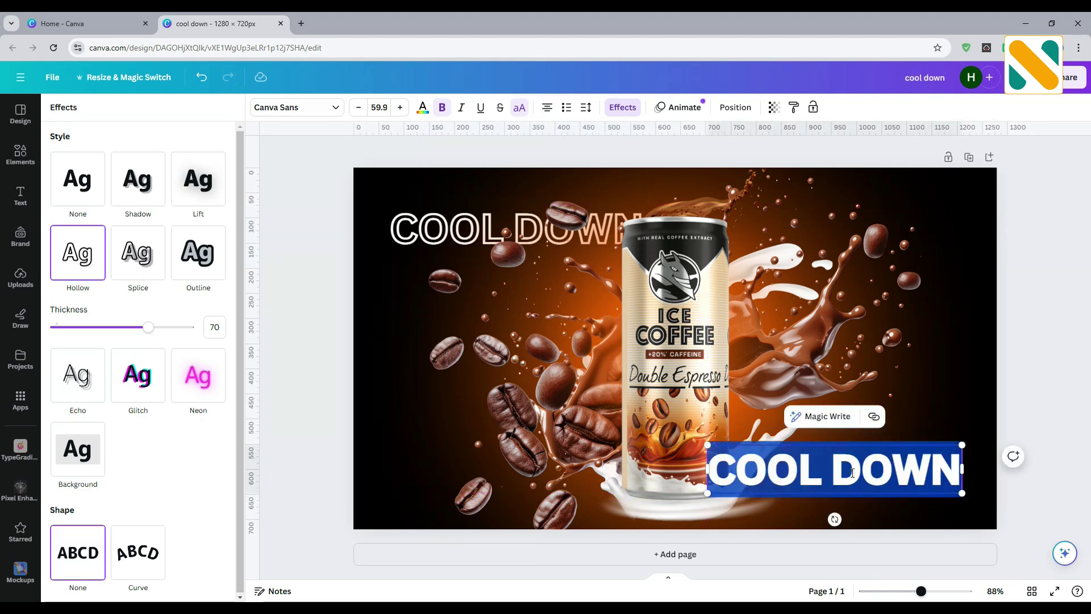
pyautogui.write('PE')
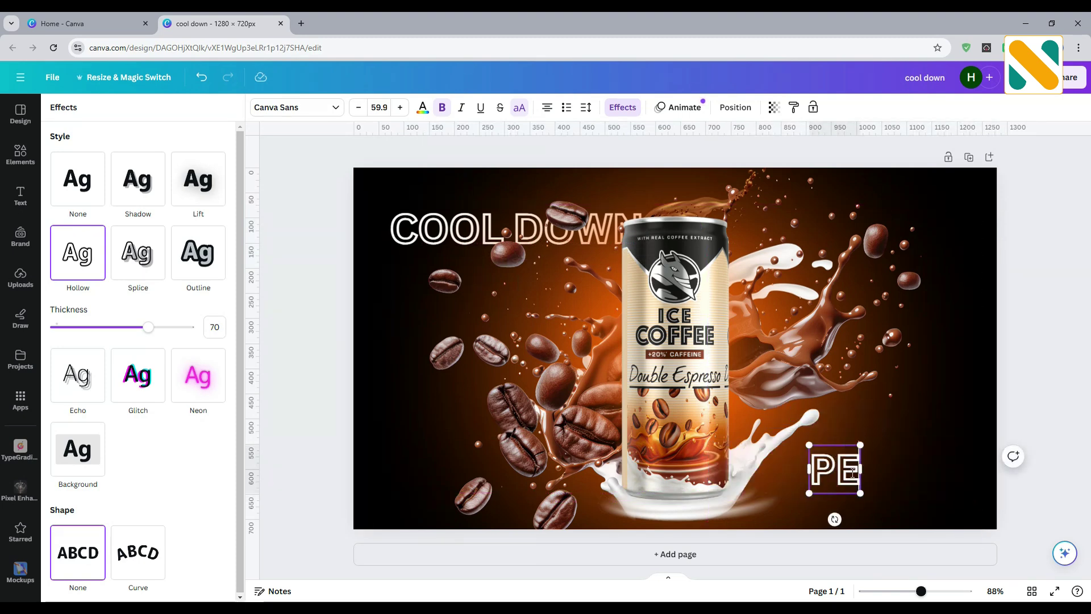
pyautogui.write('RK UP')
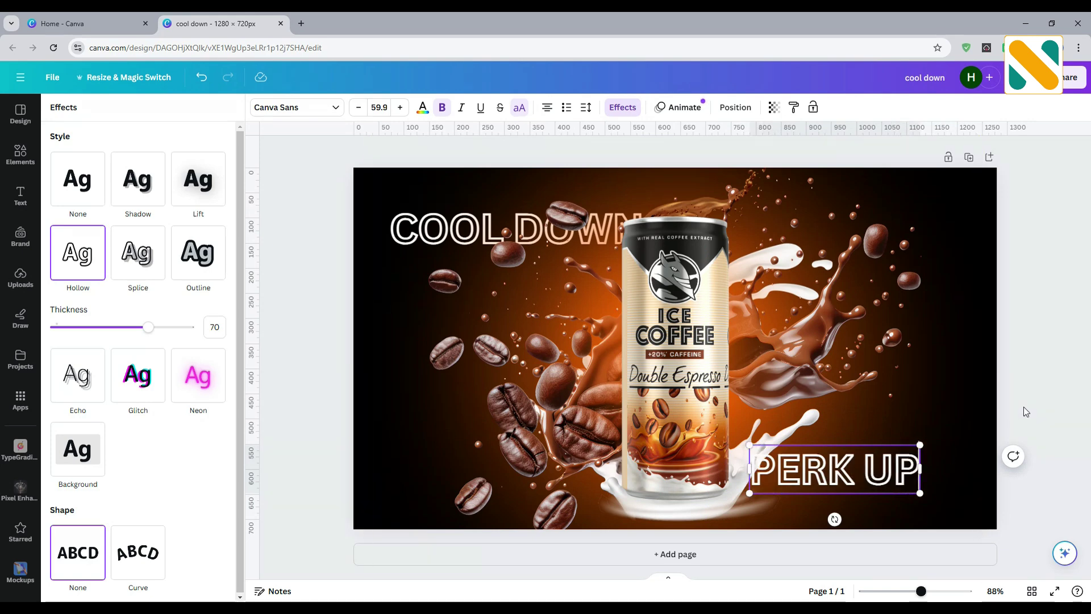
# - Shift the PERK UP text to about X 821, Y 552 px and send it backward behind the milk splash and glow
pyautogui.click(950, 449)
pyautogui.moveTo(890, 476)
pyautogui.mouseDown()
pyautogui.moveTo(922, 471)
pyautogui.moveTo(904, 469)
pyautogui.mouseUp()
pyautogui.click(735, 107)
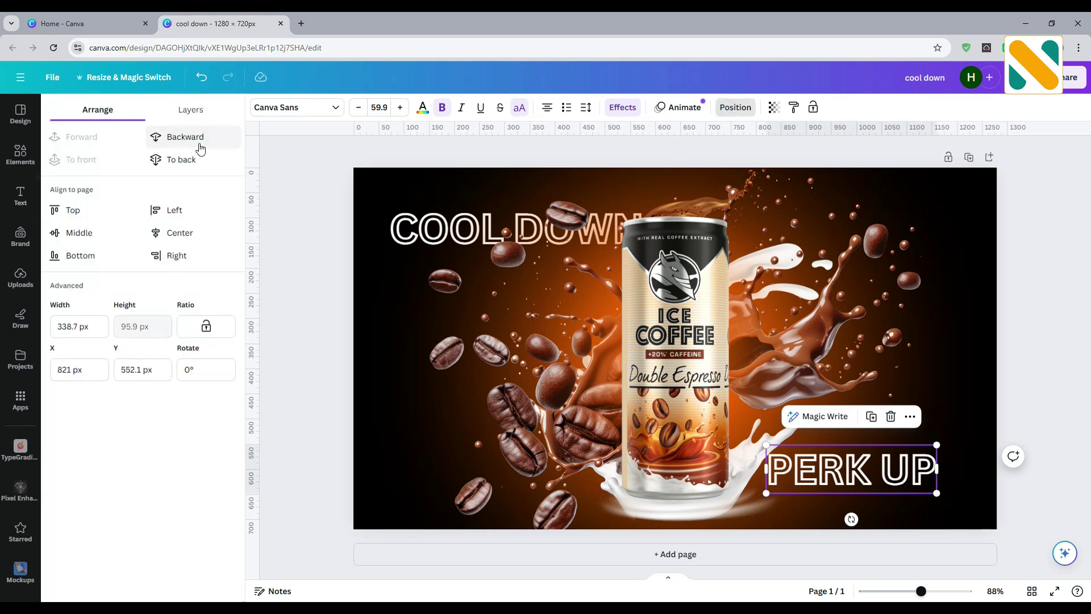
pyautogui.click(197, 138)
pyautogui.click(196, 137)
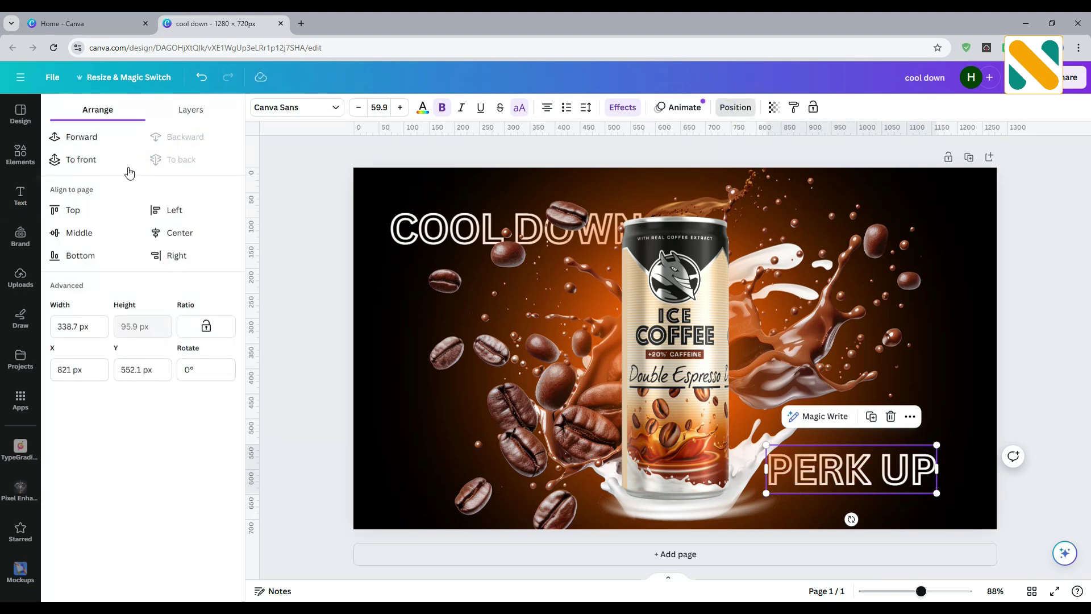
# - Search the graphics for "line", add the thin wavy line, and shrink and place it just beneath the PERK UP text
pyautogui.click(17, 164)
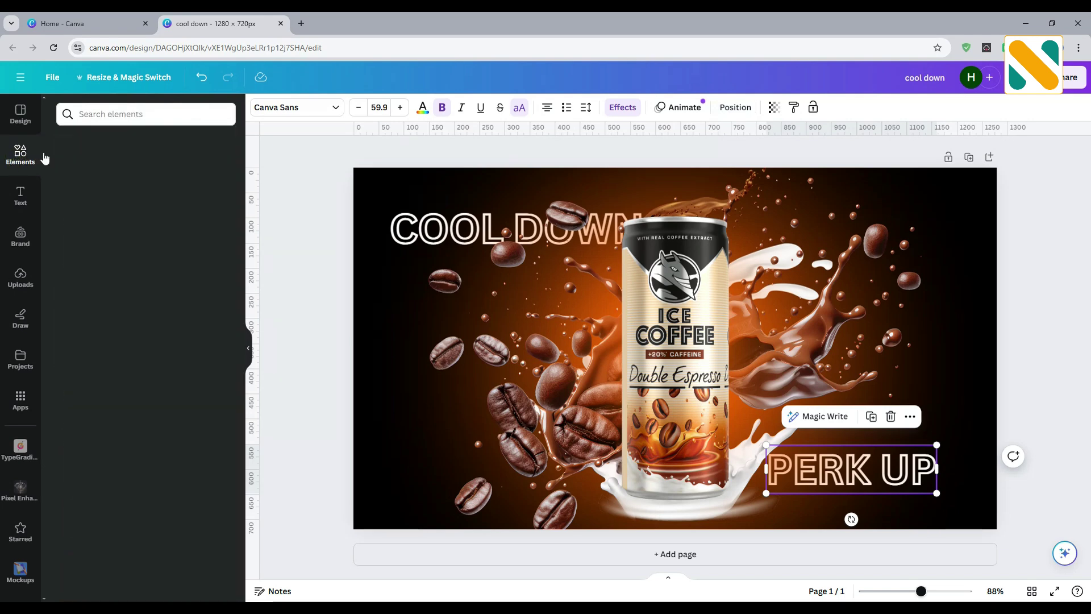
pyautogui.click(119, 117)
pyautogui.write('line')
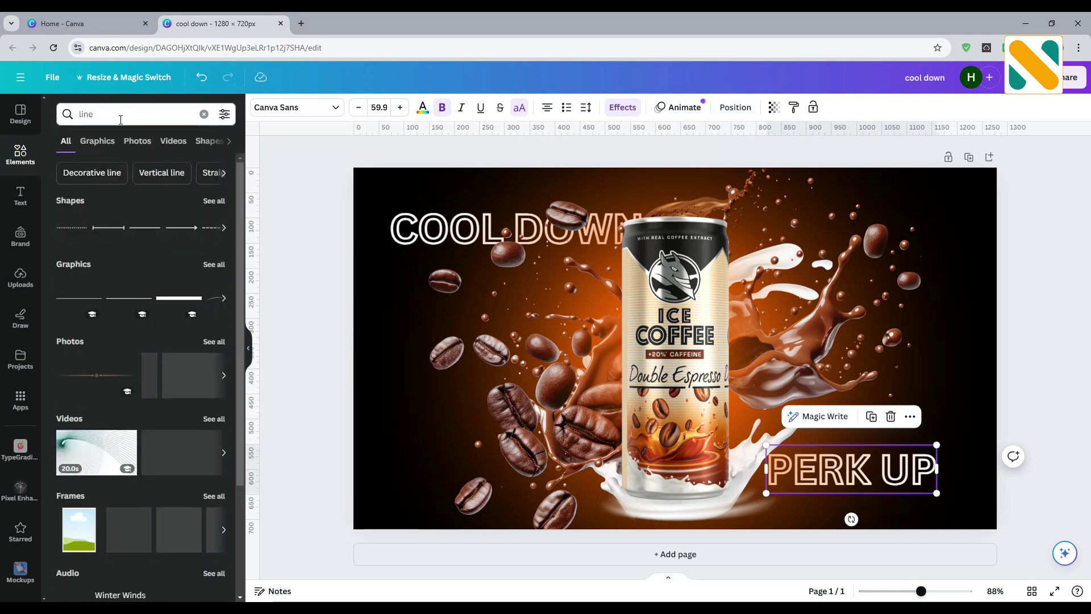
pyautogui.click(105, 141)
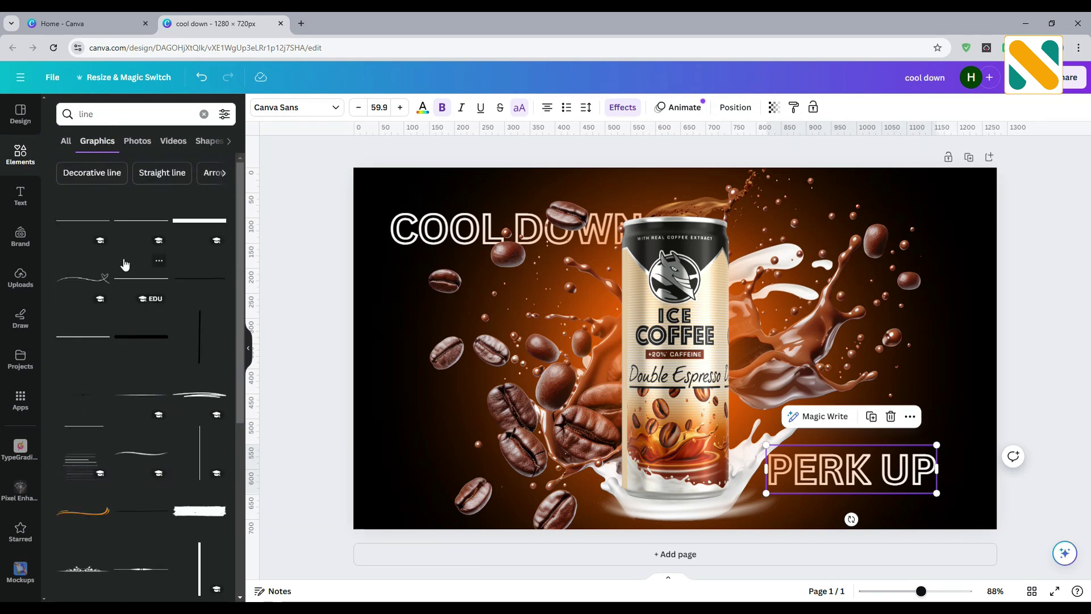
pyautogui.scroll(-1, 125, 264)
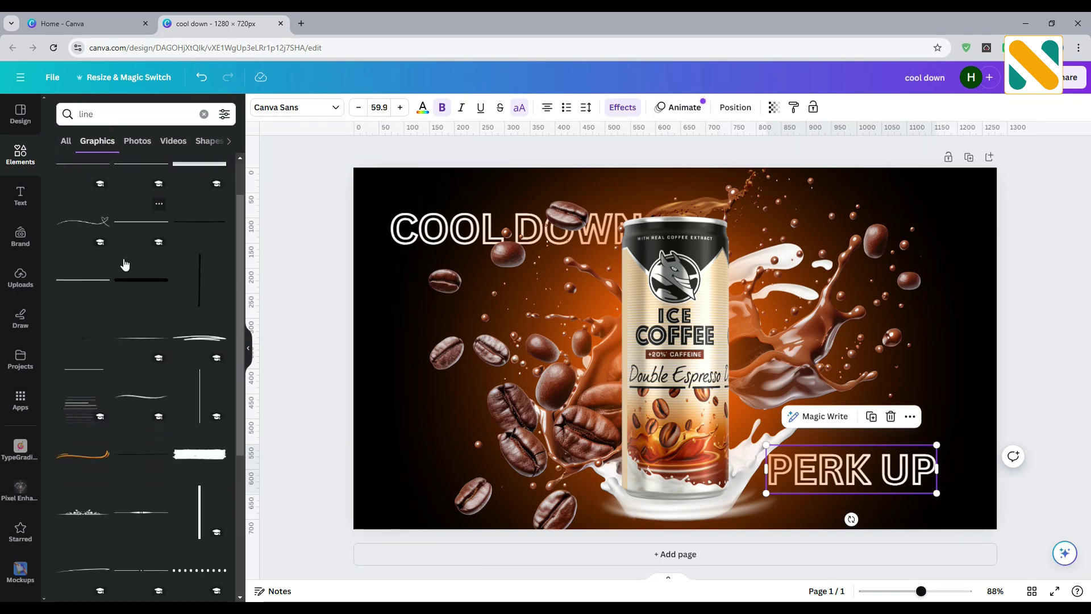
pyautogui.click(135, 399)
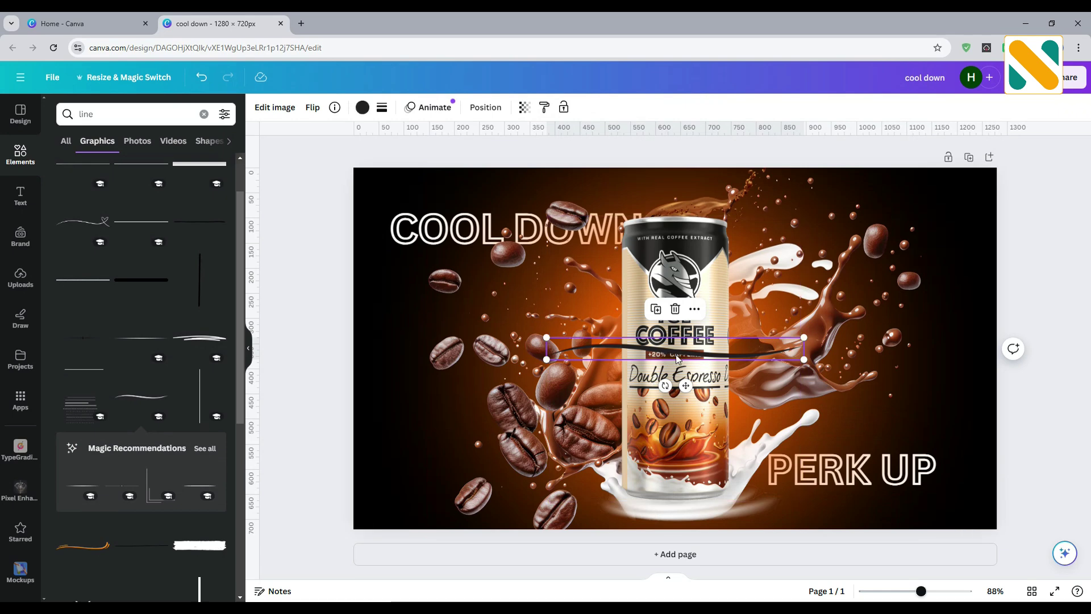
pyautogui.moveTo(697, 346)
pyautogui.mouseDown()
pyautogui.moveTo(839, 512)
pyautogui.moveTo(863, 497)
pyautogui.mouseUp()
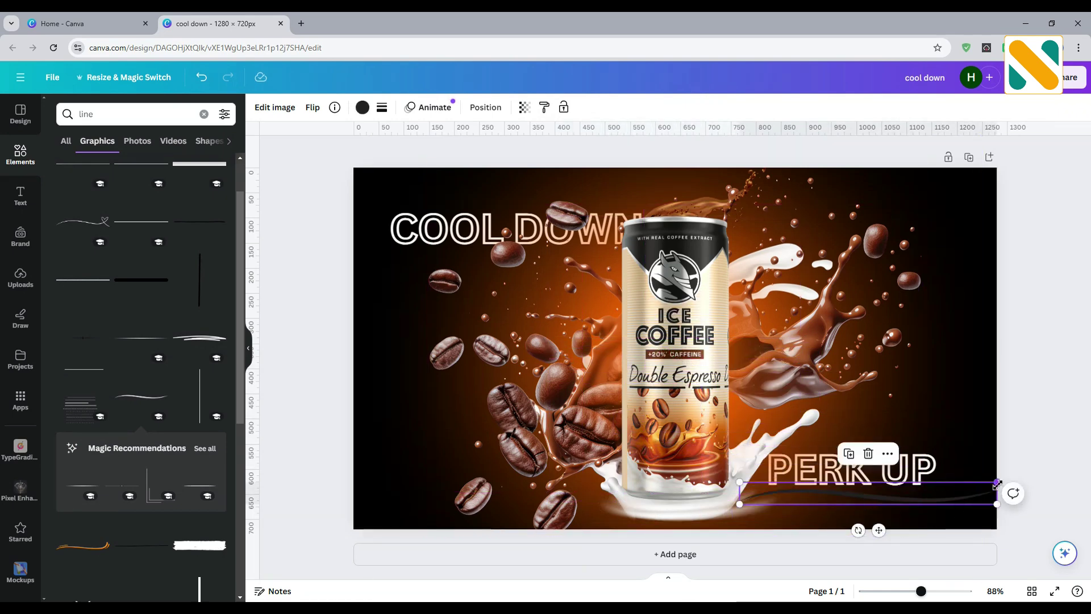
pyautogui.moveTo(997, 484)
pyautogui.mouseDown()
pyautogui.moveTo(946, 487)
pyautogui.moveTo(939, 500)
pyautogui.mouseUp()
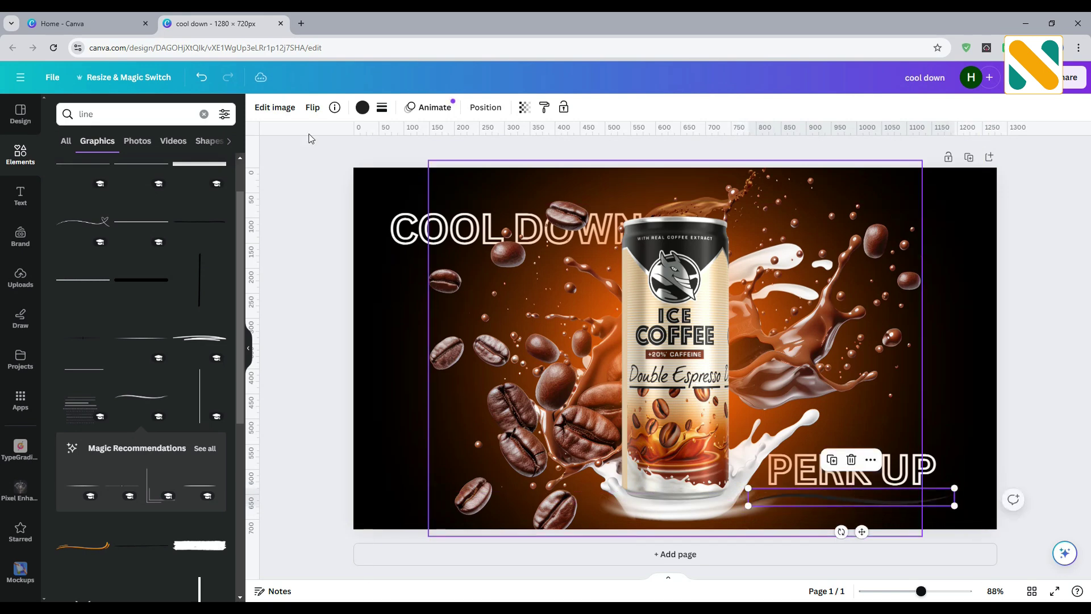
# - Recolor the wavy line by sampling the orange background glow and brightening the color to #FF761E
pyautogui.click(362, 108)
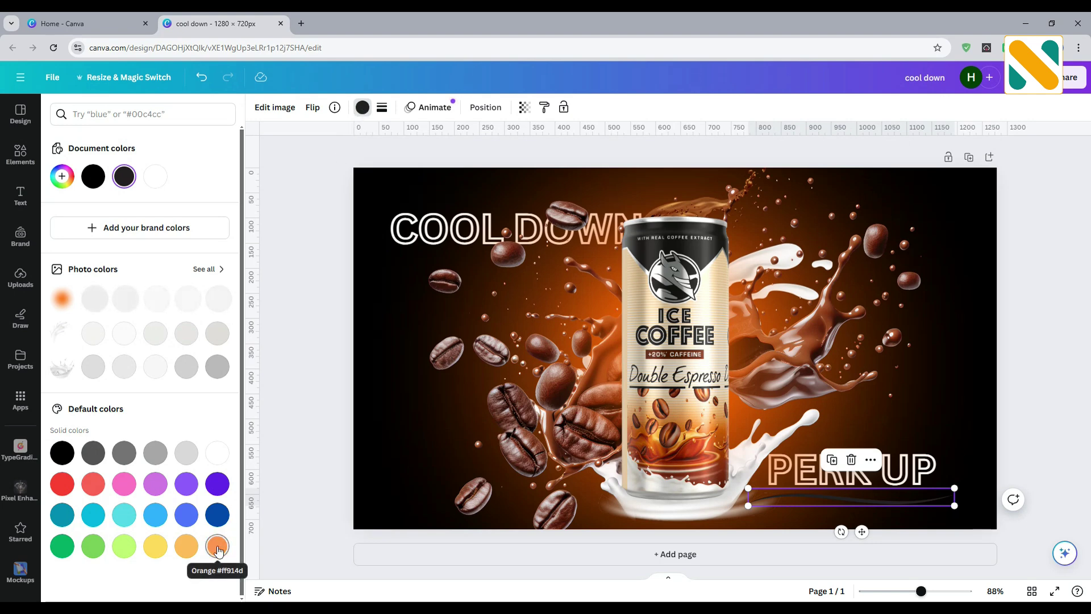
pyautogui.click(62, 175)
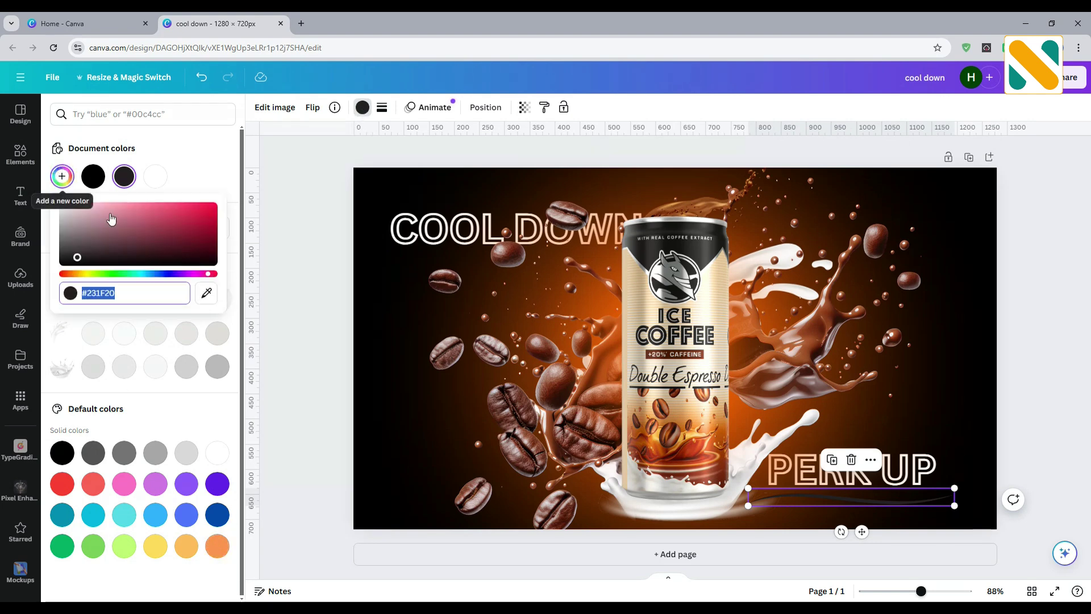
pyautogui.click(206, 288)
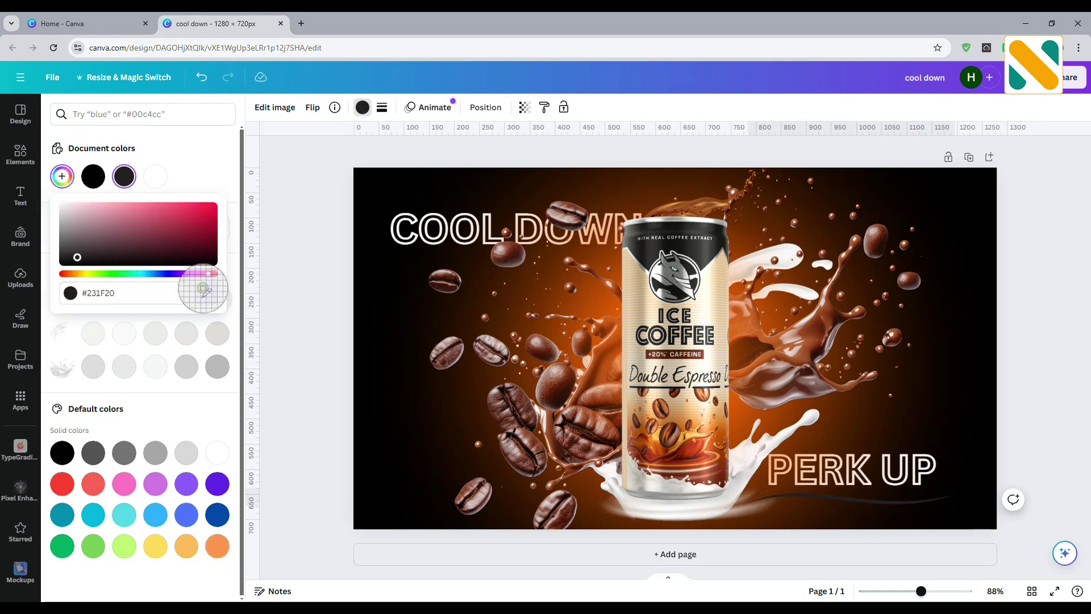
pyautogui.click(604, 304)
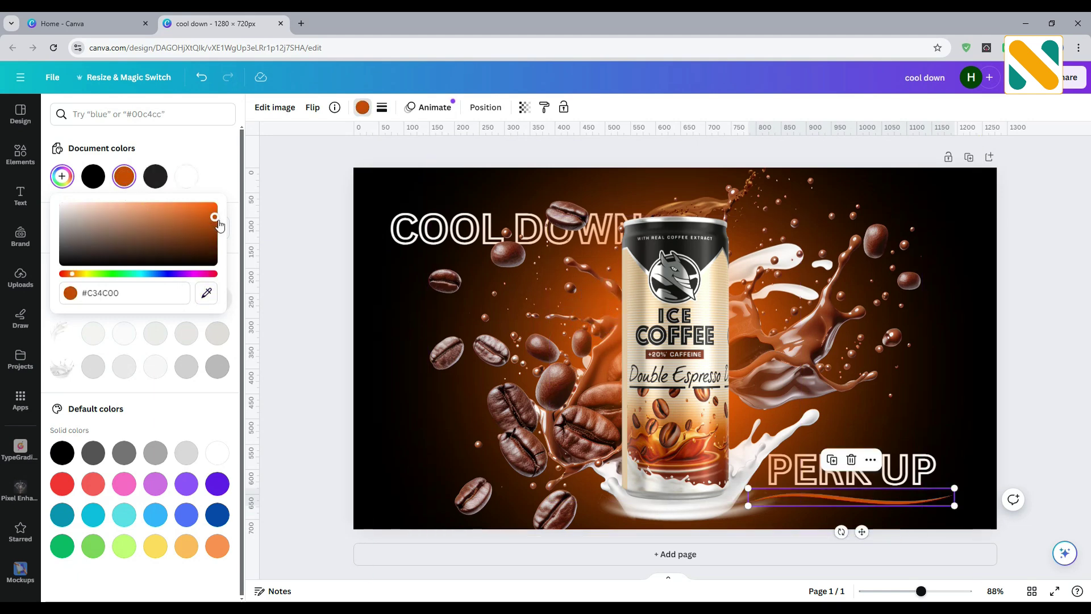
pyautogui.moveTo(214, 222); pyautogui.dragTo(211, 200)
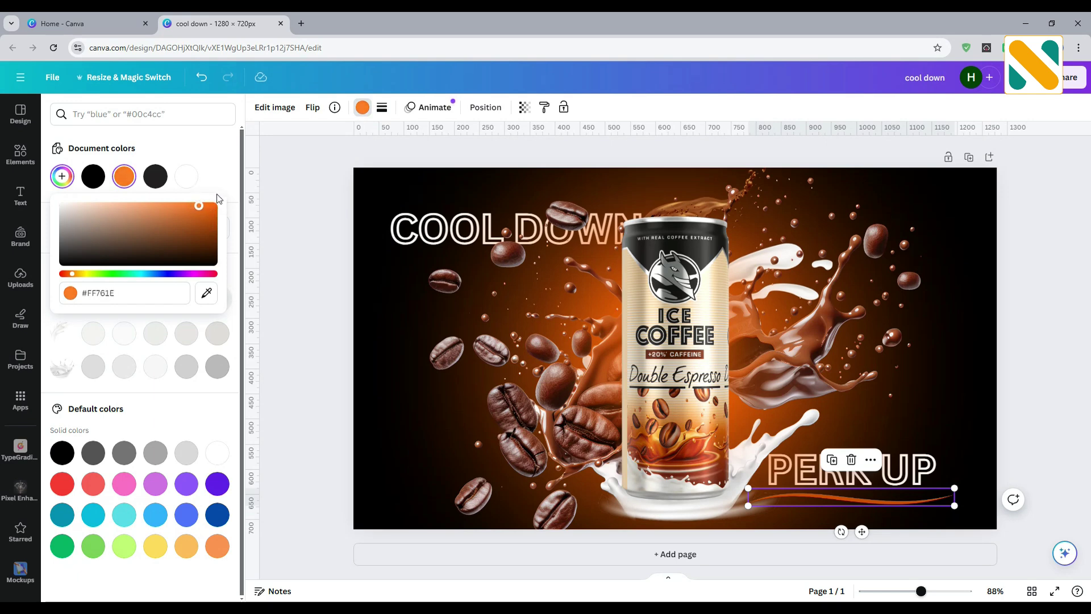
pyautogui.click(296, 211)
pyautogui.click(297, 208)
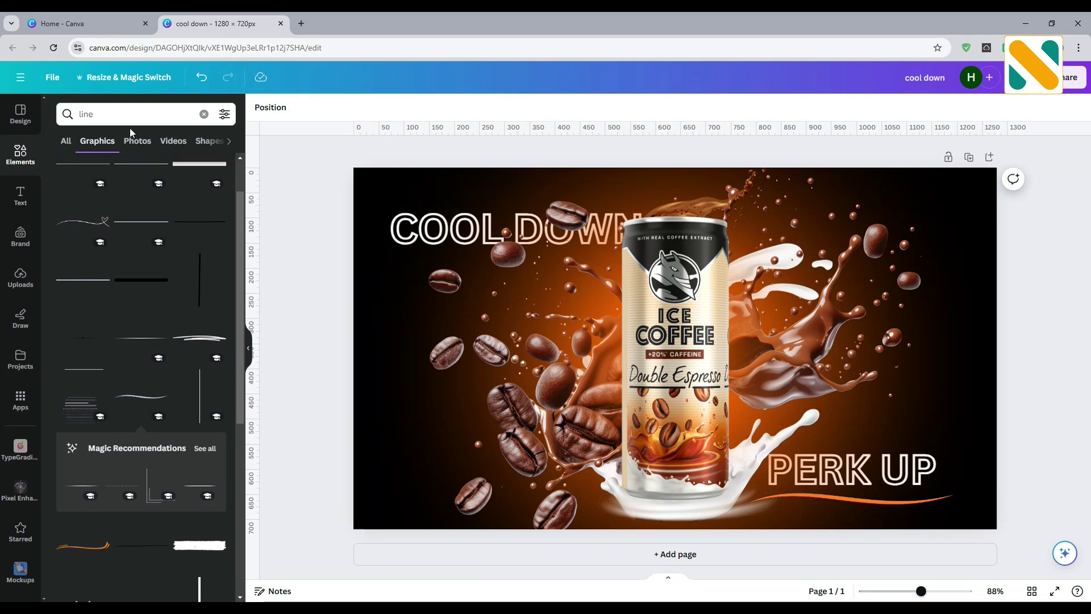
# - Search the photos for "coffee bean" and add the single tilted dark bean to the page
pyautogui.click(92, 116)
pyautogui.moveTo(92, 116); pyautogui.dragTo(72, 115)
pyautogui.write('c')
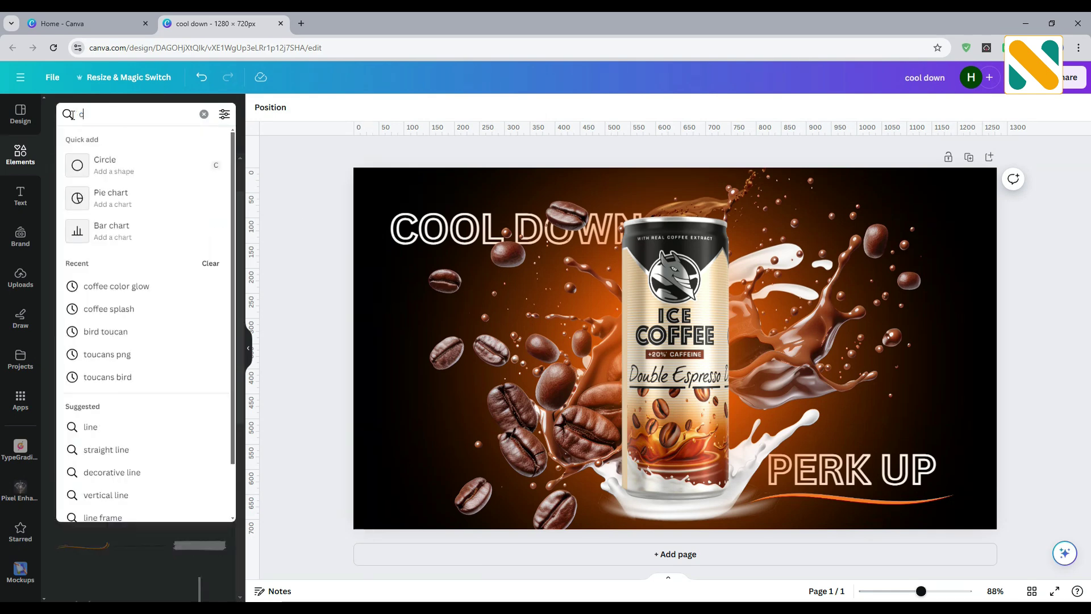
pyautogui.write('offee bean')
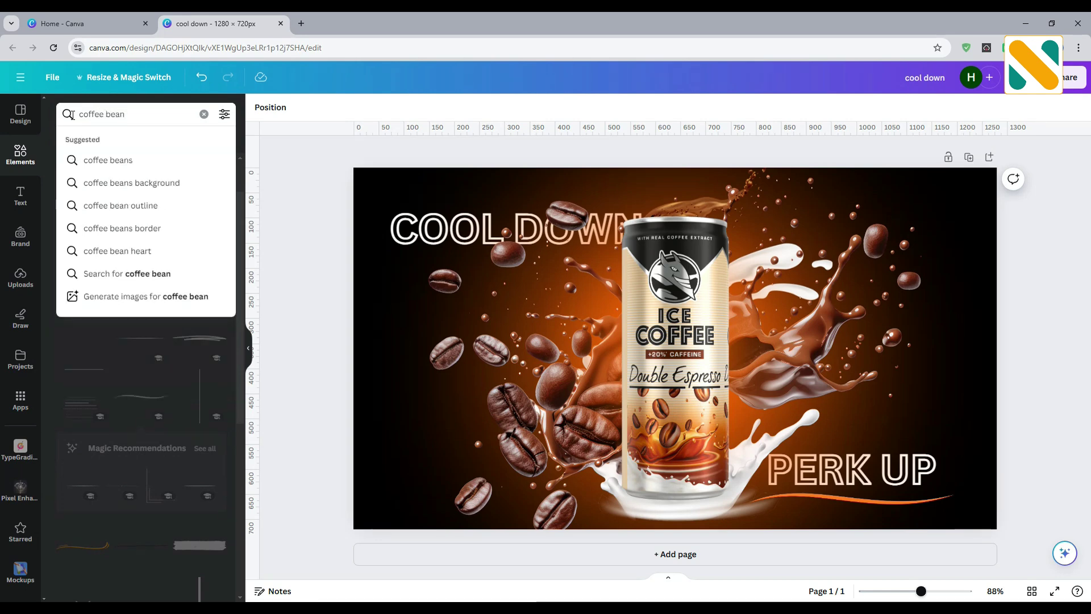
pyautogui.press('Return')
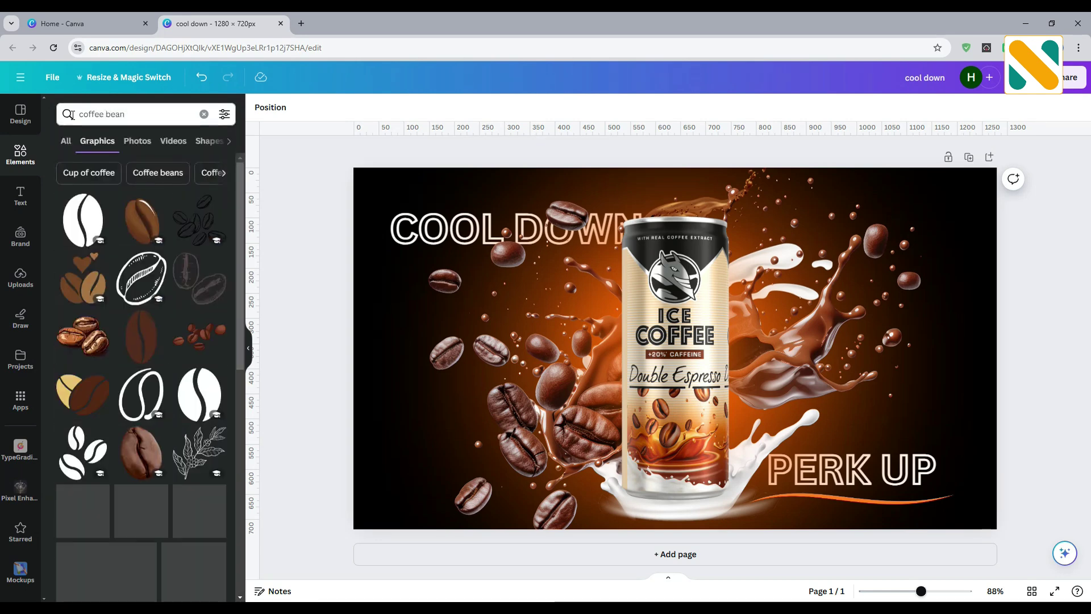
pyautogui.click(127, 143)
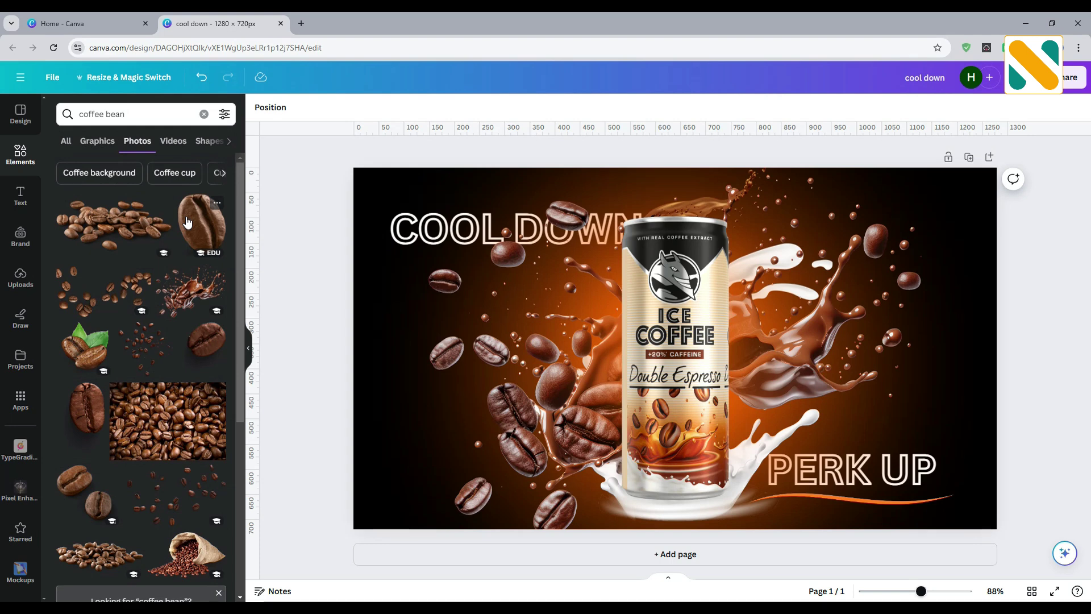
pyautogui.click(198, 348)
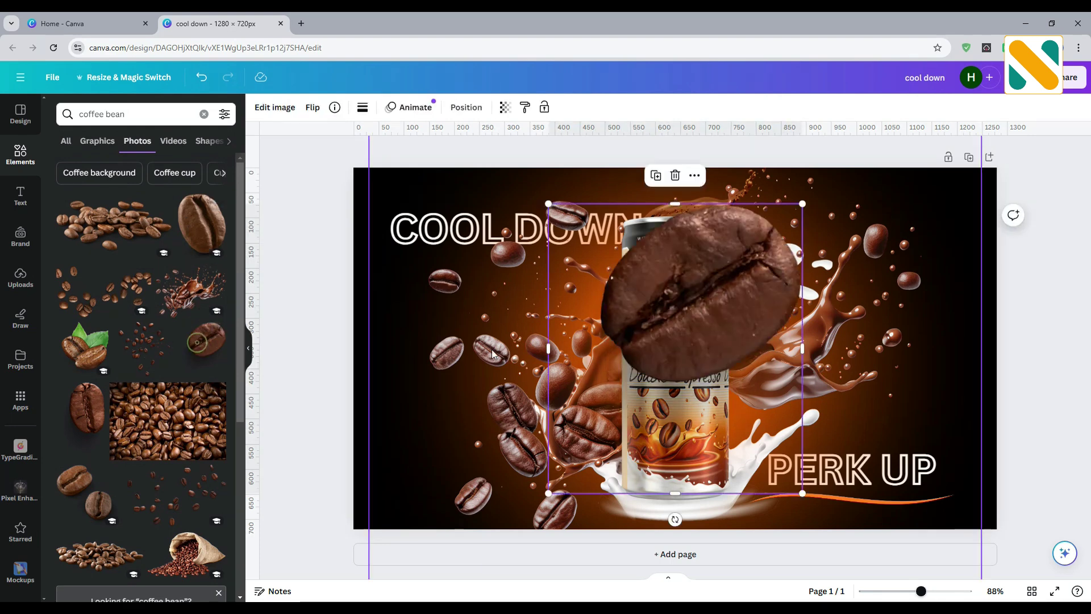
# - Crop the empty lower part of the bean photo, shrink it and place it partly off the page's lower-left edge
pyautogui.moveTo(728, 294); pyautogui.dragTo(520, 398)
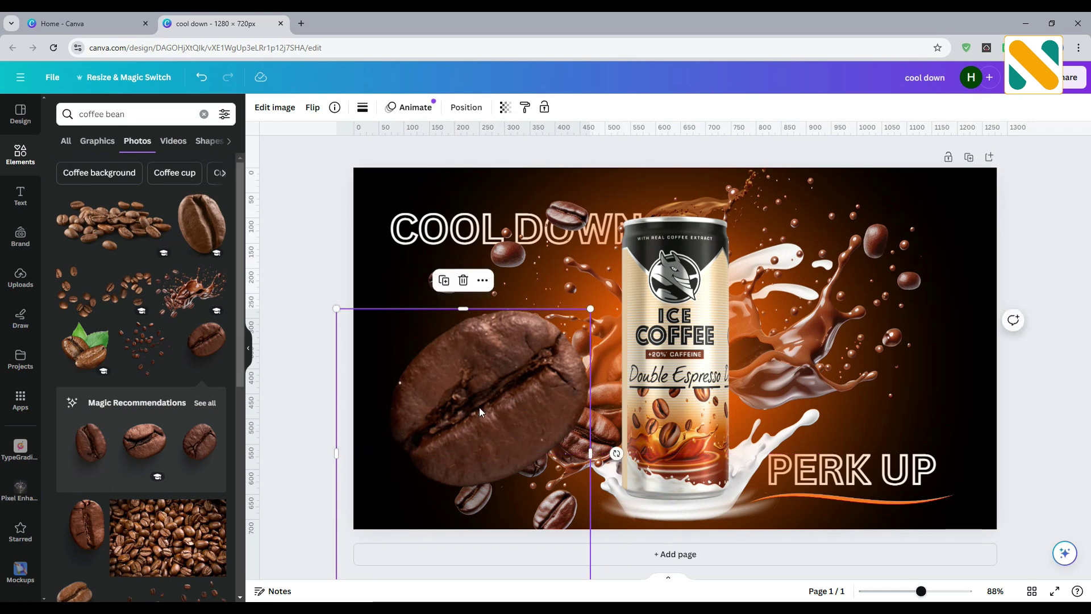
pyautogui.scroll(-1, 472, 432)
pyautogui.scroll(1, 463, 517)
pyautogui.moveTo(465, 571); pyautogui.dragTo(463, 506)
pyautogui.moveTo(591, 310); pyautogui.dragTo(438, 427)
pyautogui.moveTo(409, 463); pyautogui.dragTo(377, 487)
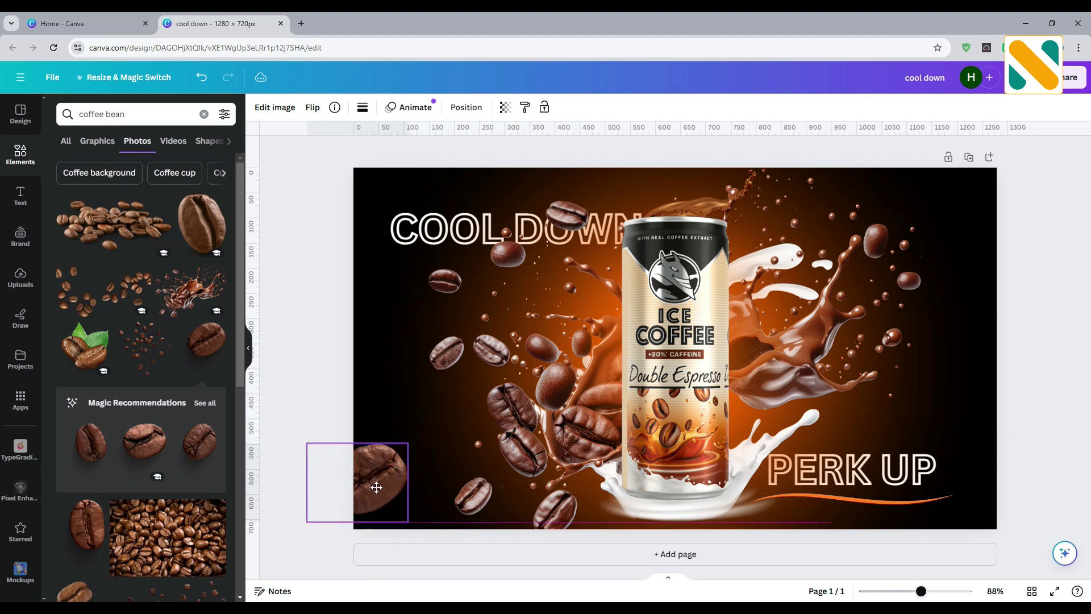
# - Apply a whole-image Blur with intensity 50 to the bean photo
pyautogui.click(280, 111)
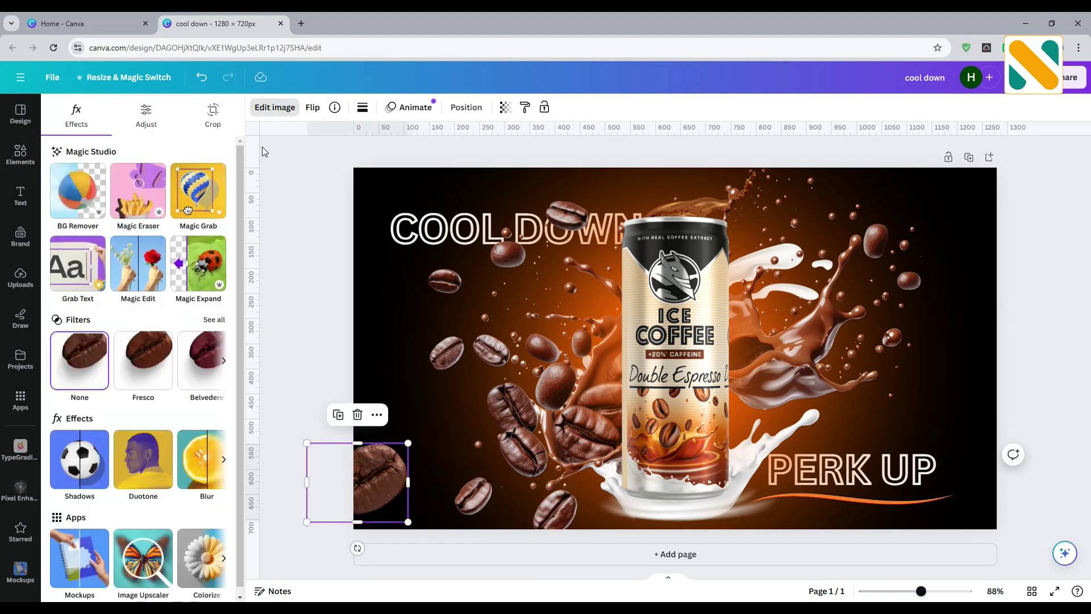
pyautogui.click(193, 458)
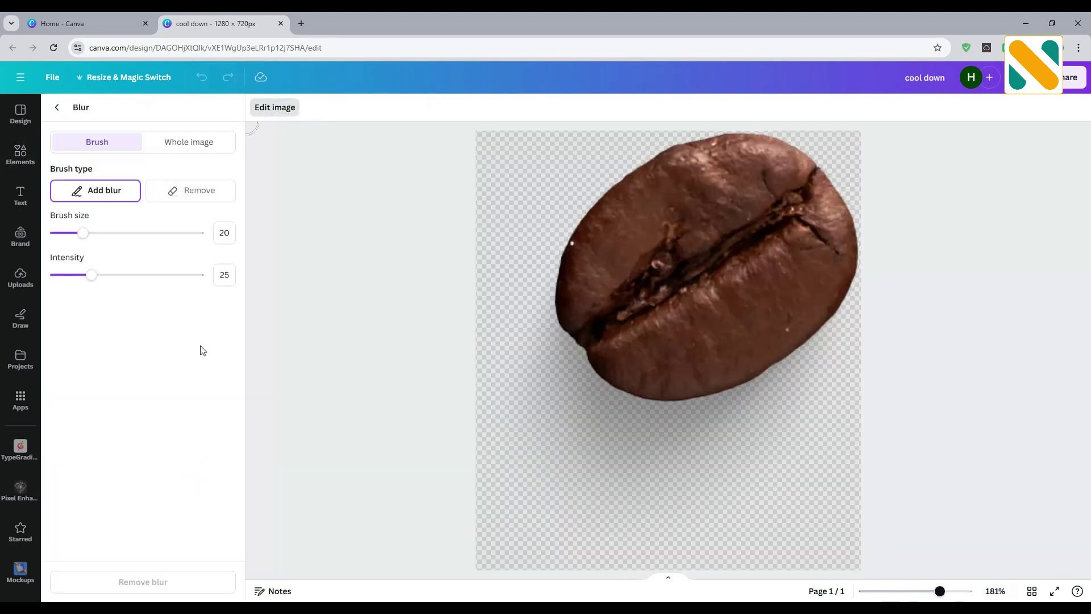
pyautogui.click(218, 143)
pyautogui.click(225, 192)
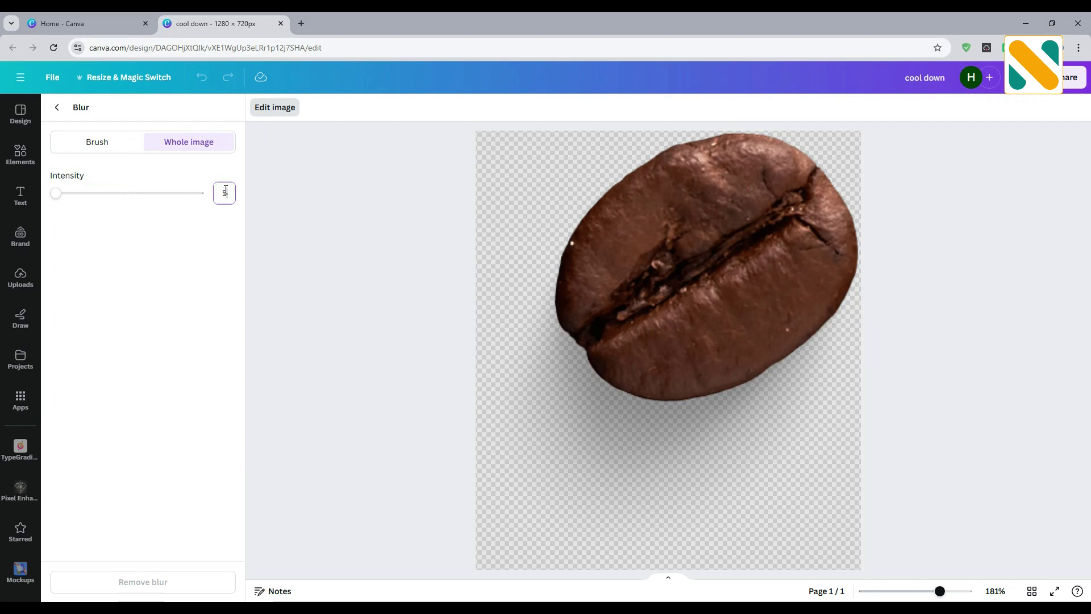
pyautogui.write('50')
pyautogui.press('Return')
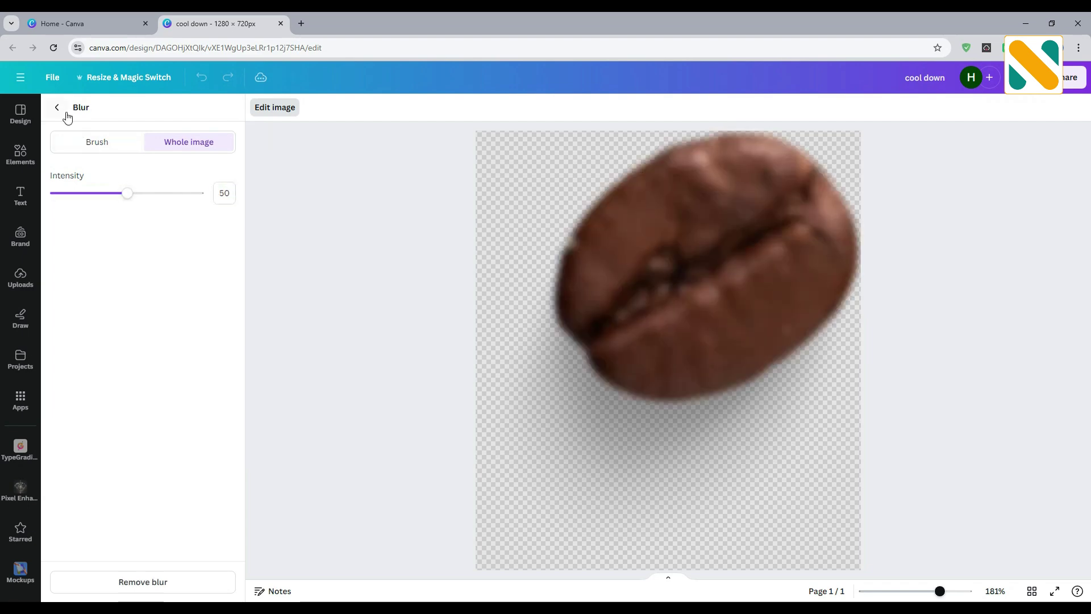
pyautogui.click(65, 114)
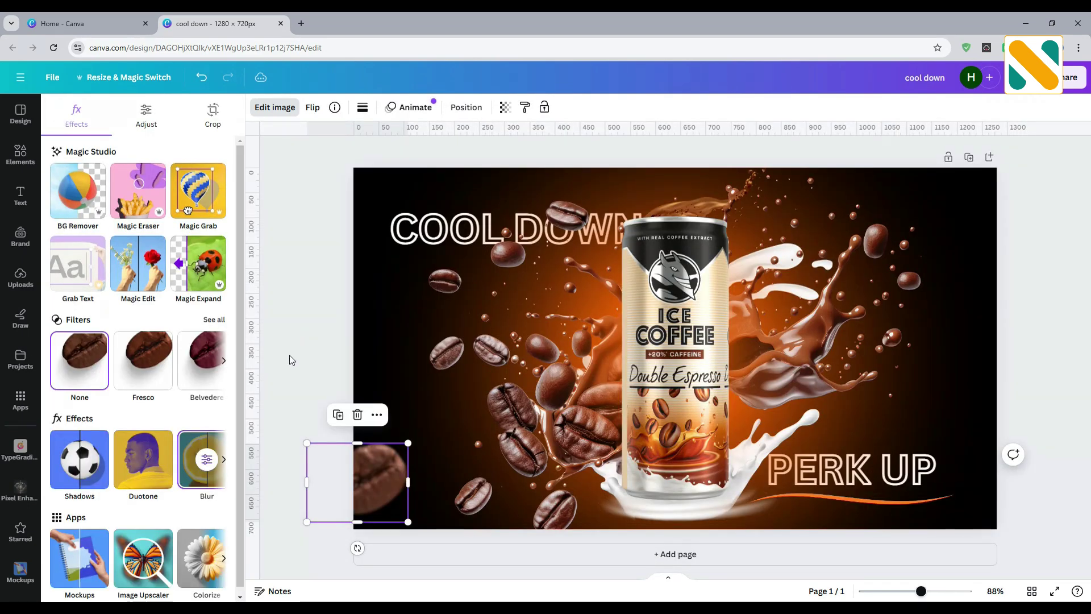
# - Place smaller copies of the blurred bean, rotated about 30°, at the page's upper-left edge and lower-right corner
pyautogui.moveTo(307, 521); pyautogui.dragTo(326, 510)
pyautogui.moveTo(368, 470); pyautogui.dragTo(352, 283)
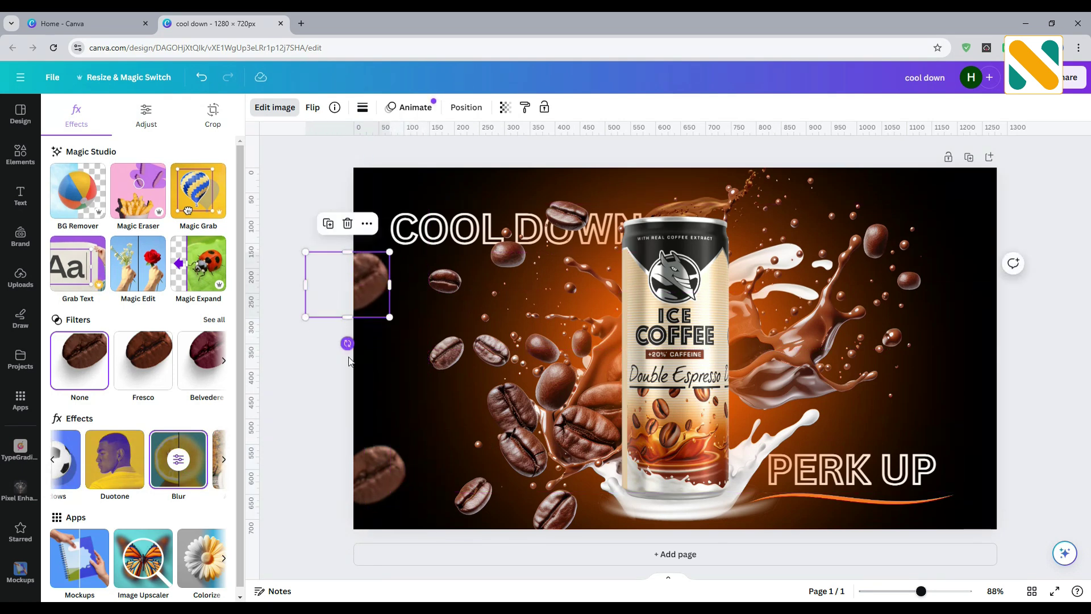
pyautogui.moveTo(347, 345); pyautogui.dragTo(380, 343)
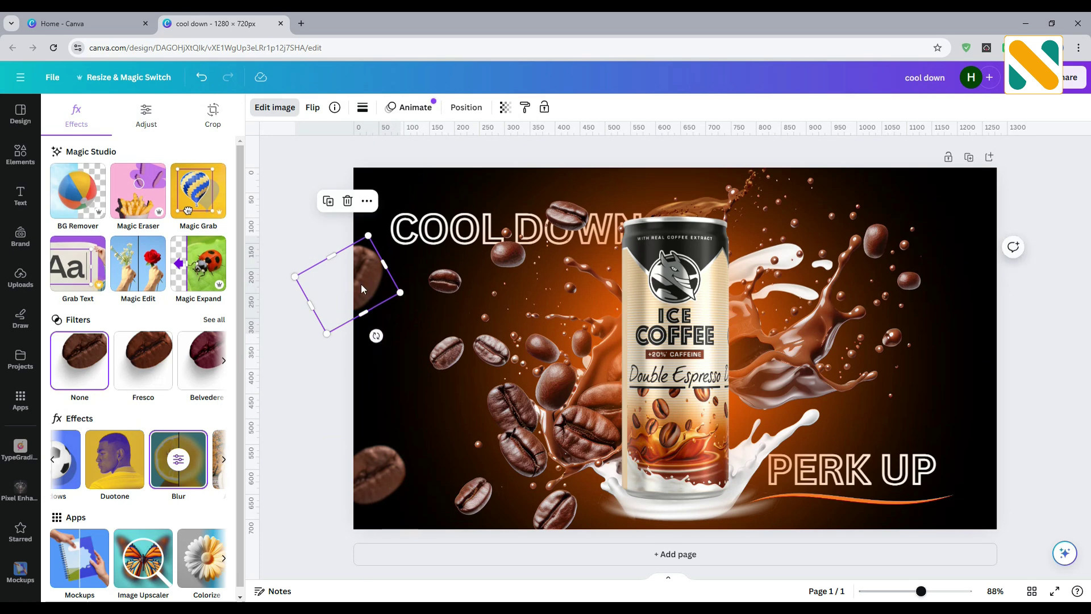
pyautogui.moveTo(362, 288); pyautogui.dragTo(994, 503)
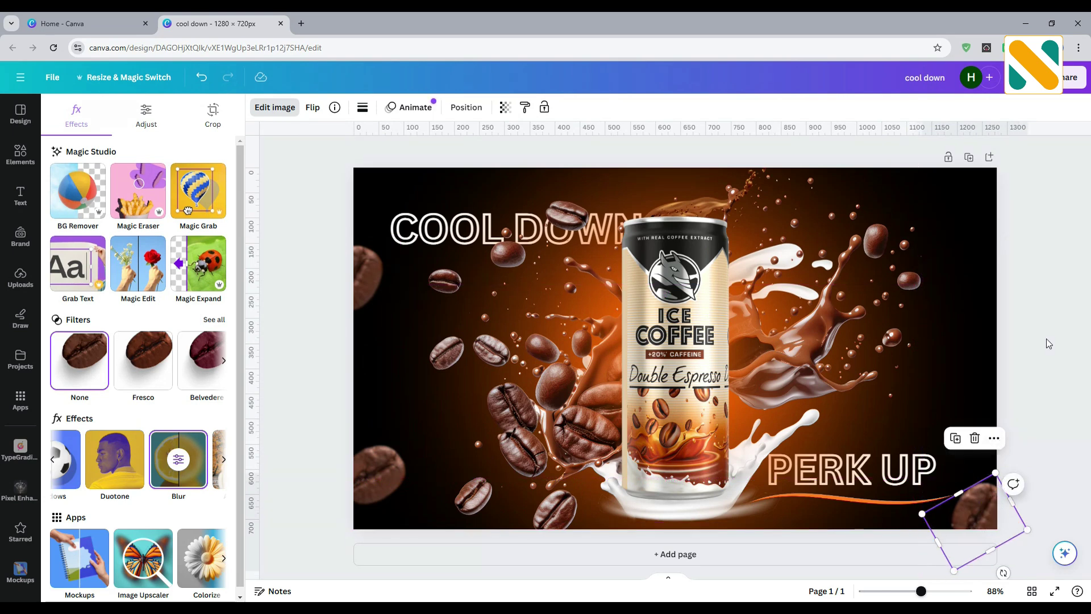
pyautogui.press('Escape')
pyautogui.press('Escape')
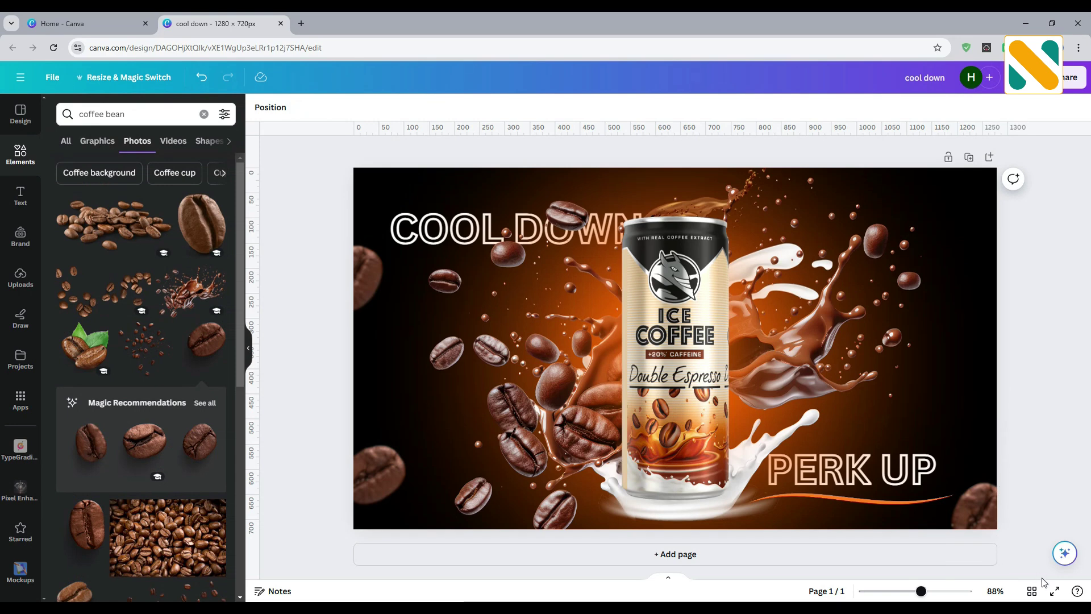
# - Search the graphics for "milk splash" and add the bowl-shaped splash with high drops at both sides to the page
pyautogui.click(375, 500)
pyautogui.click(128, 114)
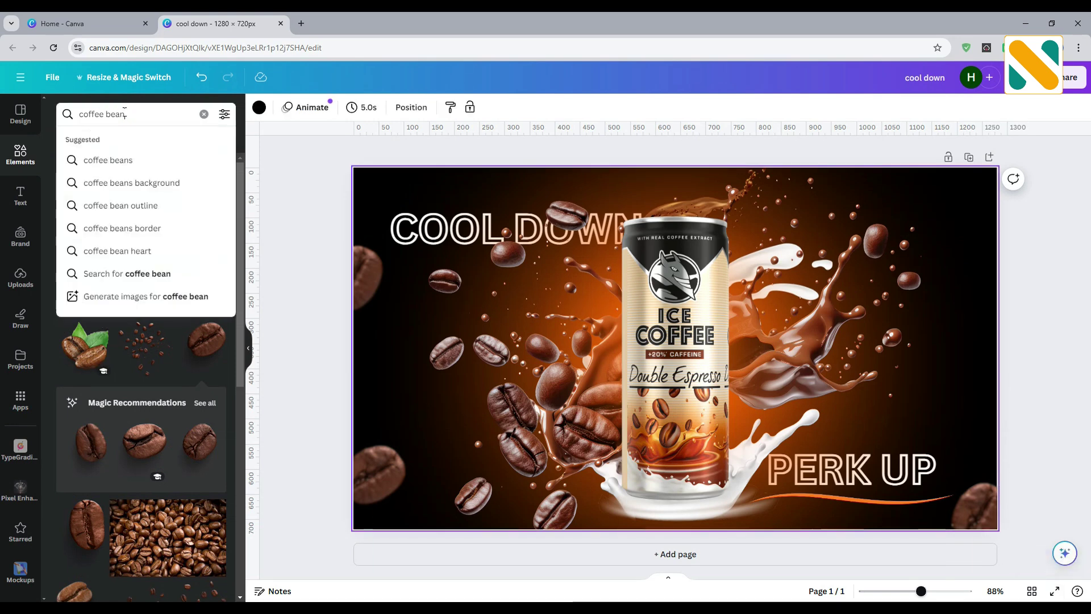
pyautogui.write('milk splash')
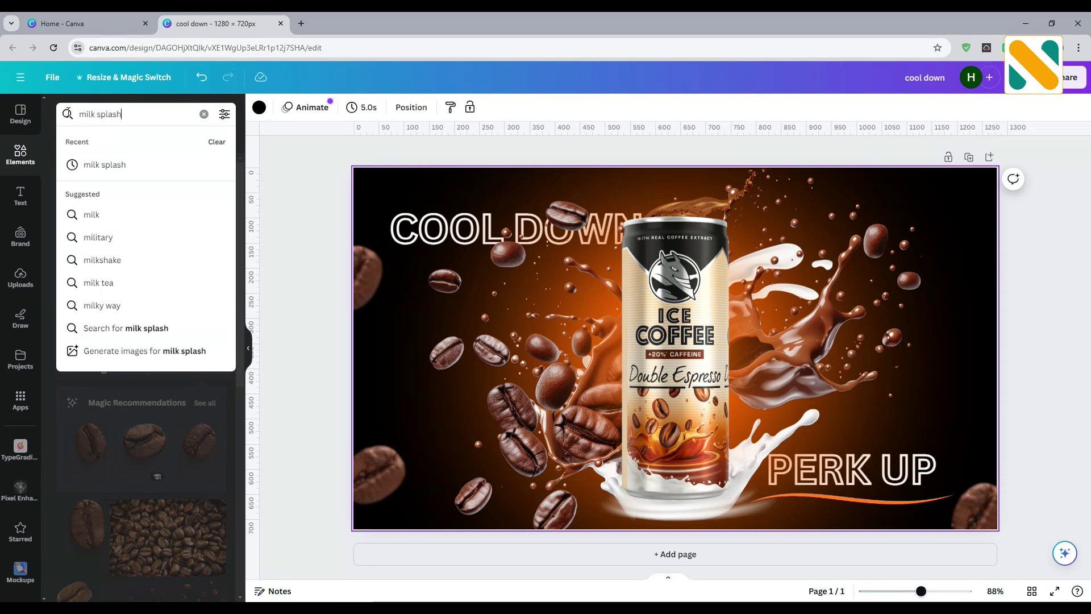
pyautogui.press('Return')
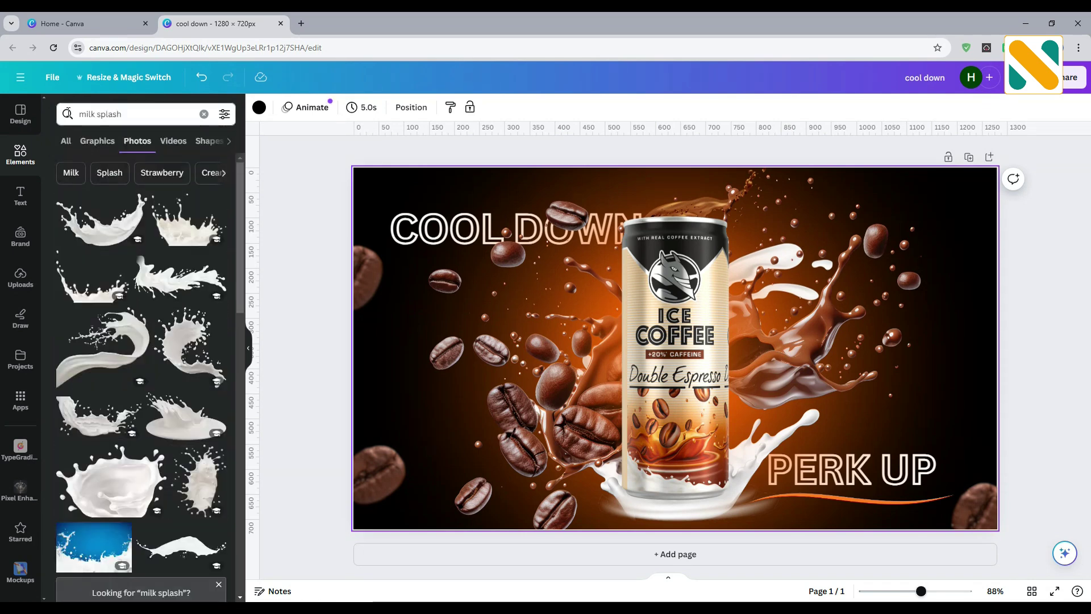
pyautogui.click(97, 141)
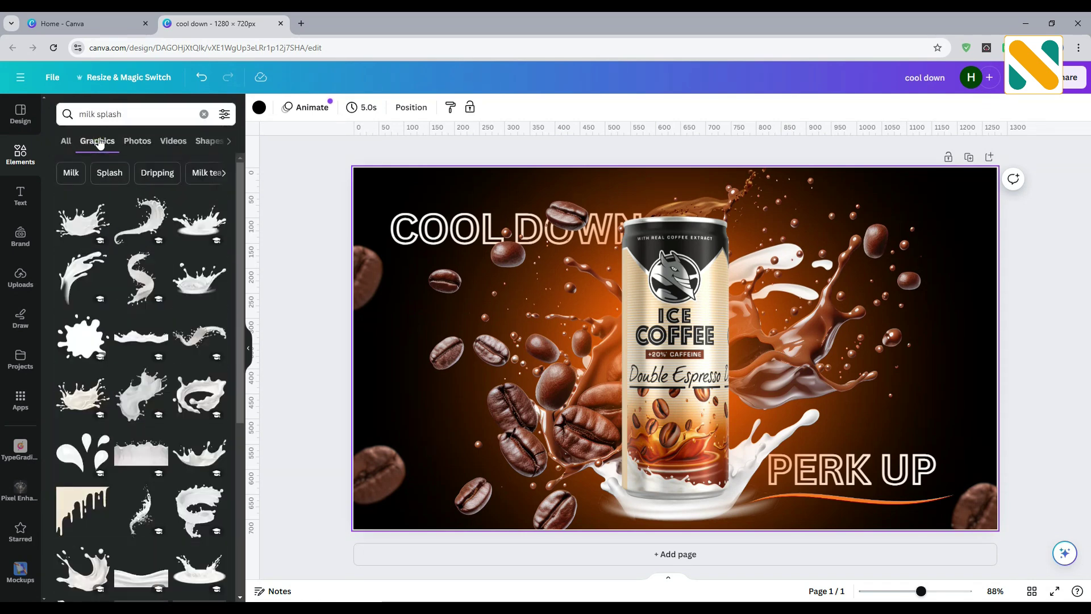
pyautogui.click(199, 279)
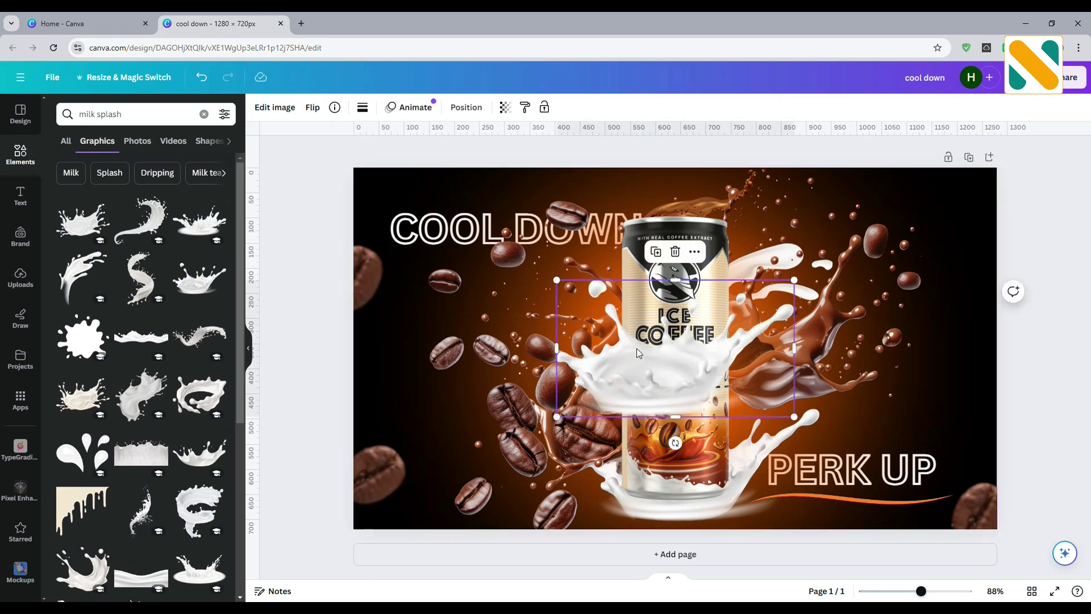
# - Align the new milk splash over the existing one at the can's base and crop away its upper part, leaving a low strip
pyautogui.moveTo(637, 348); pyautogui.dragTo(668, 453)
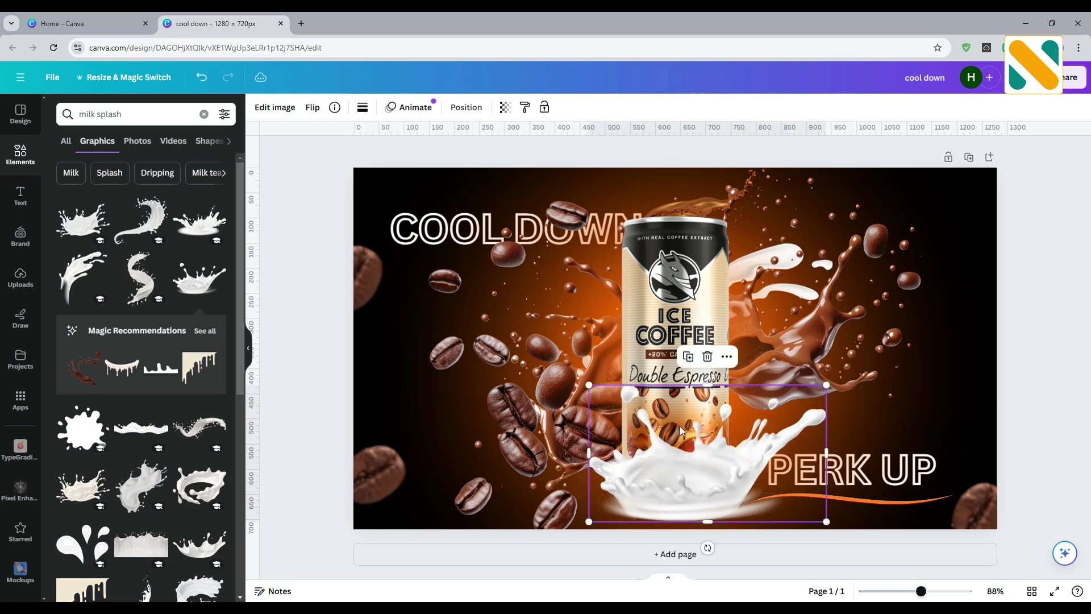
pyautogui.moveTo(708, 393); pyautogui.dragTo(714, 493)
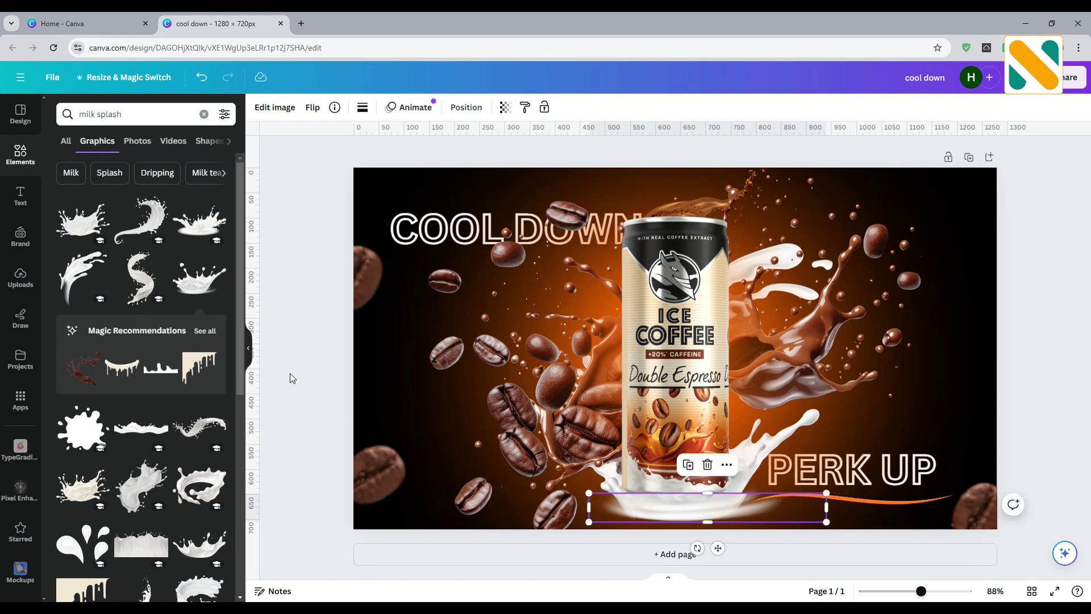
pyautogui.click(304, 357)
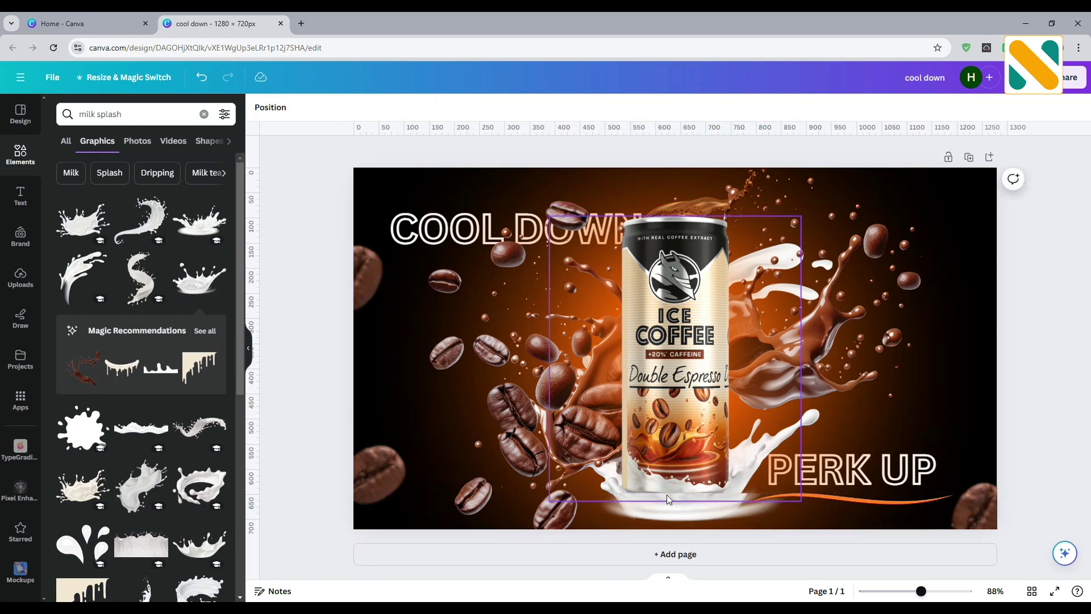
pyautogui.click(682, 497)
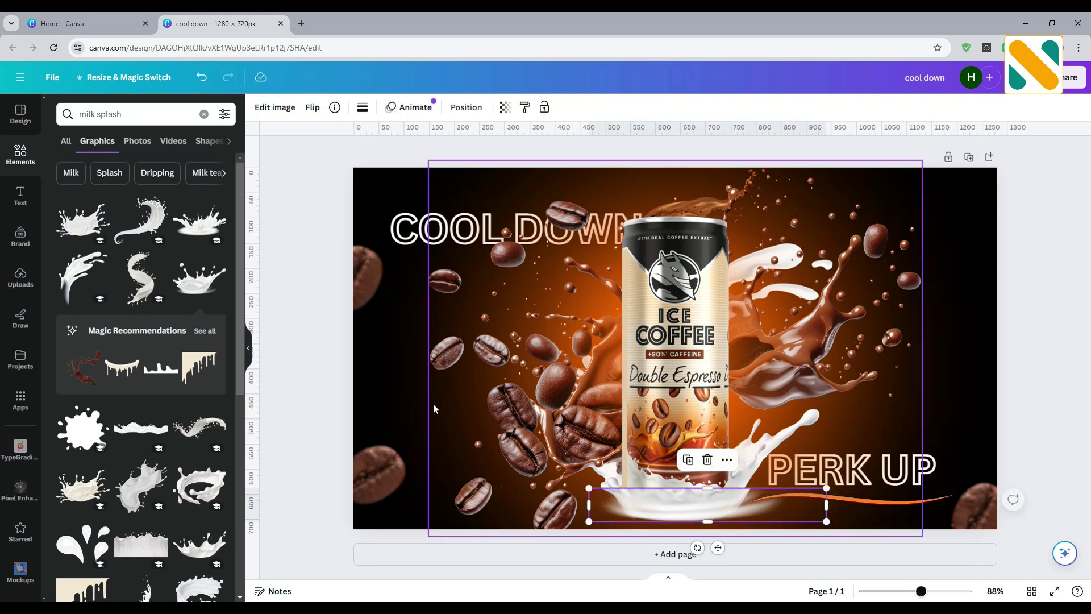
pyautogui.click(319, 353)
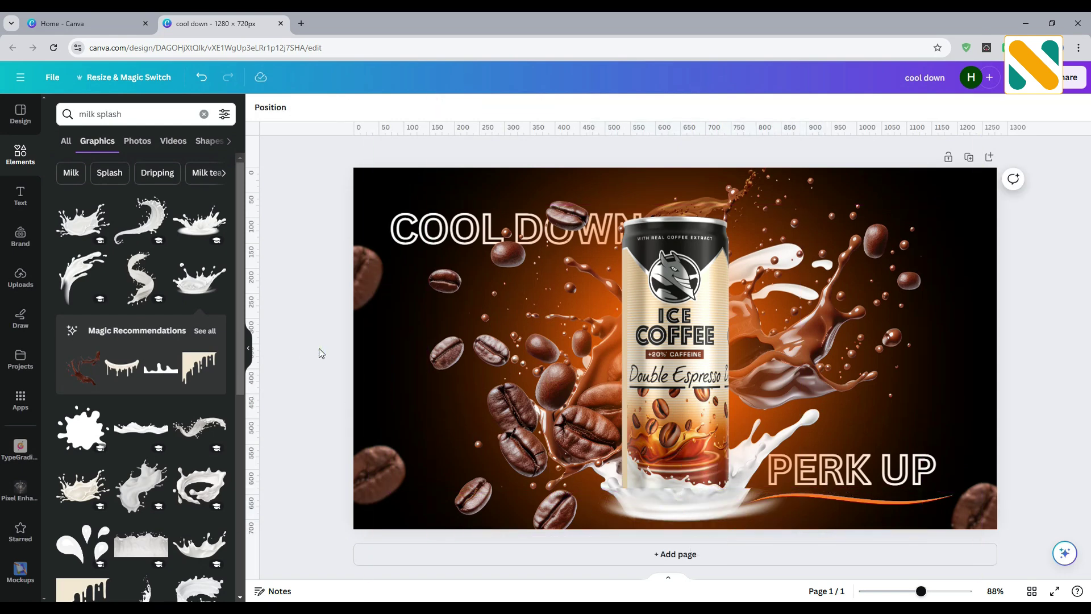
# - Set the transparency of the cropped milk splash strip in front of the can's base to about 53
pyautogui.click(693, 497)
pyautogui.click(505, 106)
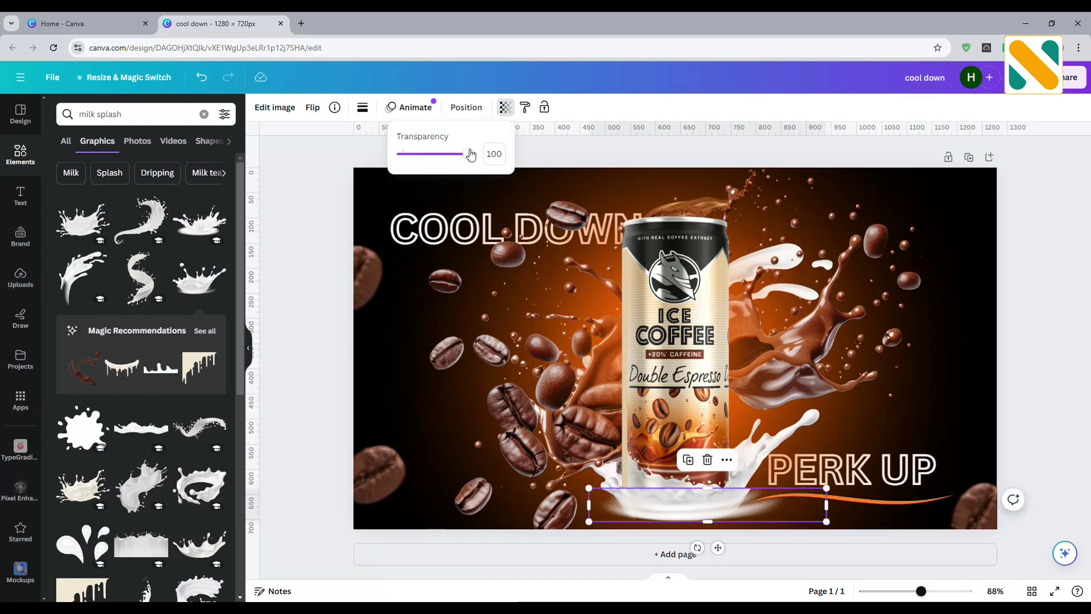
pyautogui.moveTo(473, 154); pyautogui.dragTo(440, 154)
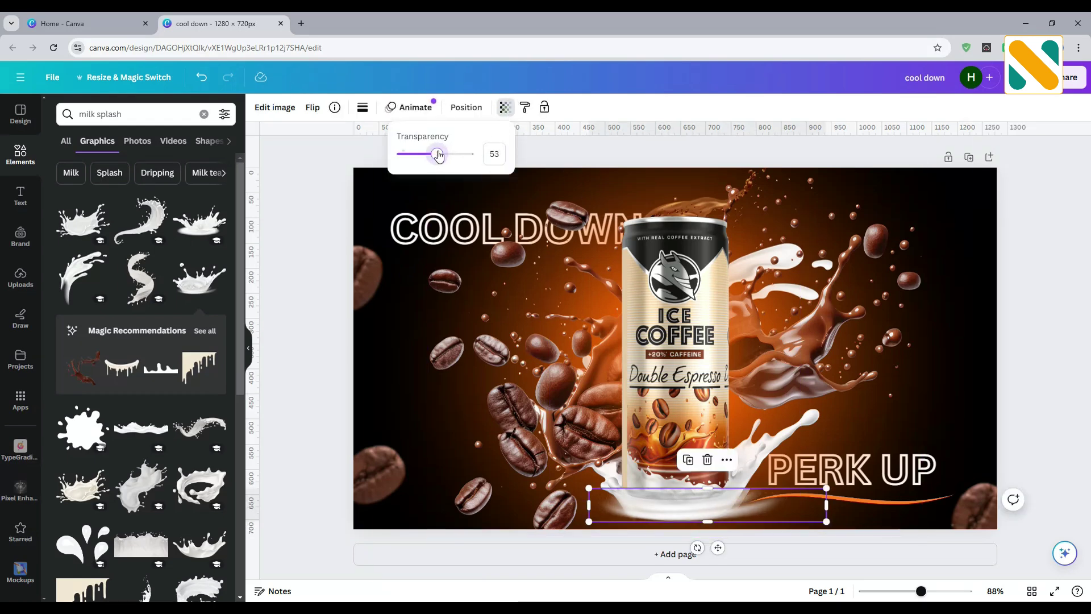
pyautogui.click(315, 244)
pyautogui.click(315, 243)
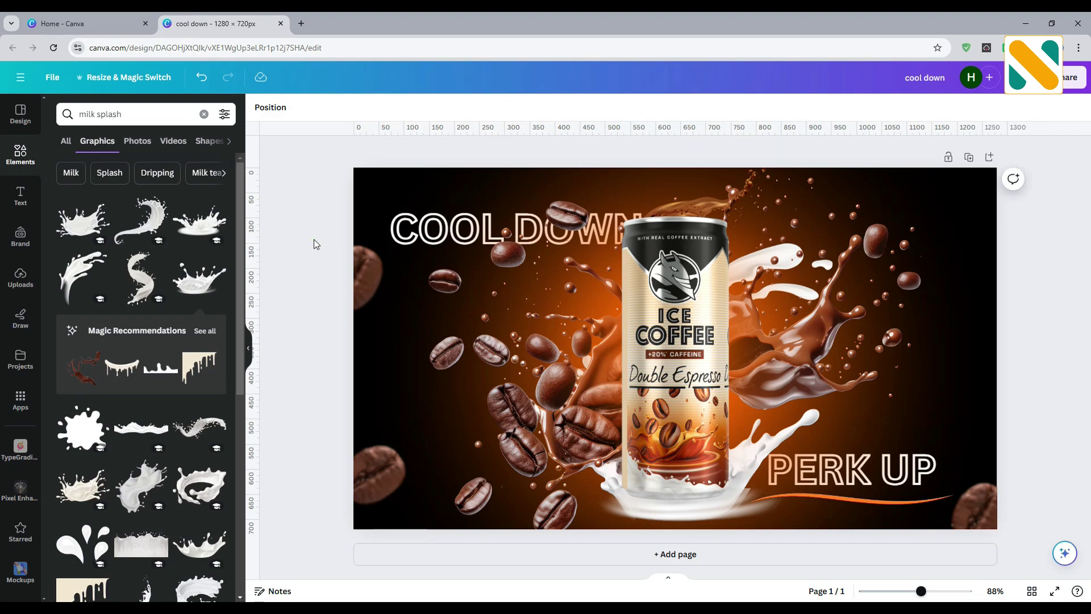
# - Present the ice coffee design full screen to review it
pyautogui.click(1052, 592)
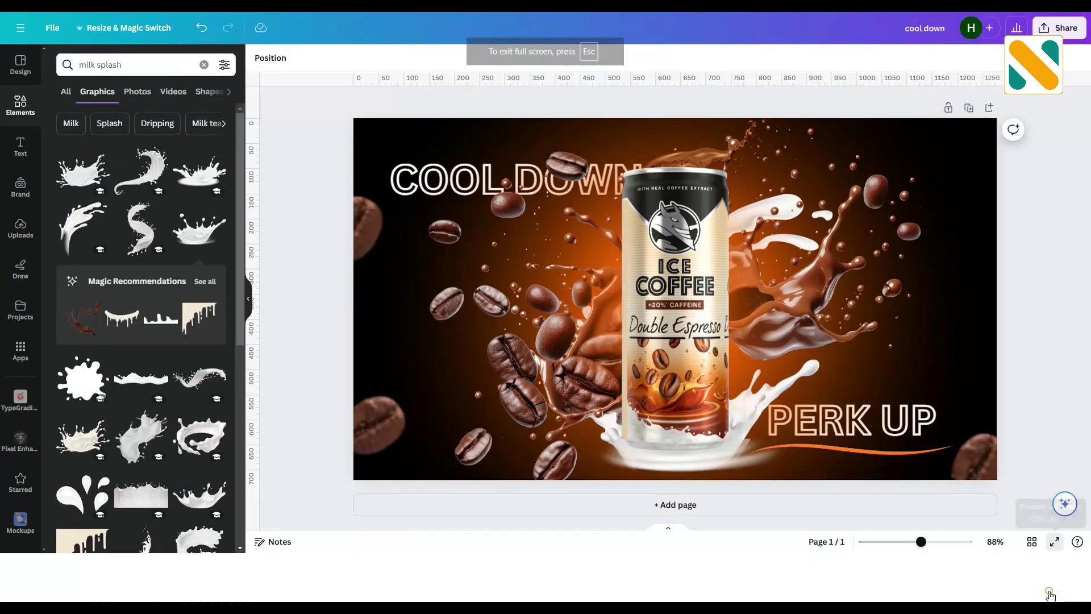